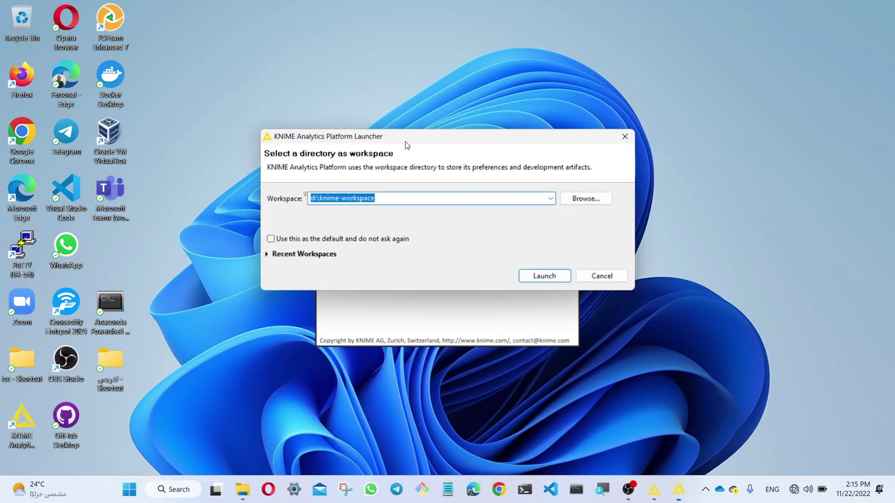
Launch KNIME with the d:\knime-workspace workspace and open the Building a Simple Classifier workflow from Basic Examples
left_click(542, 277)
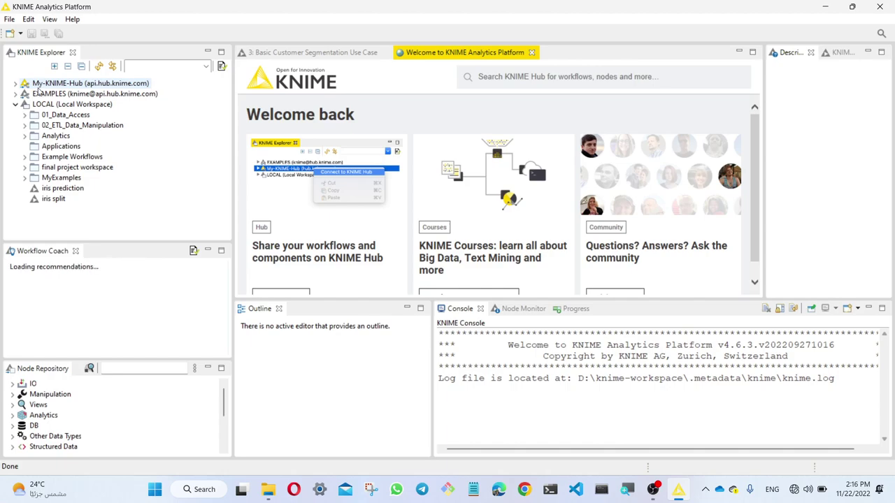
left_click(24, 178)
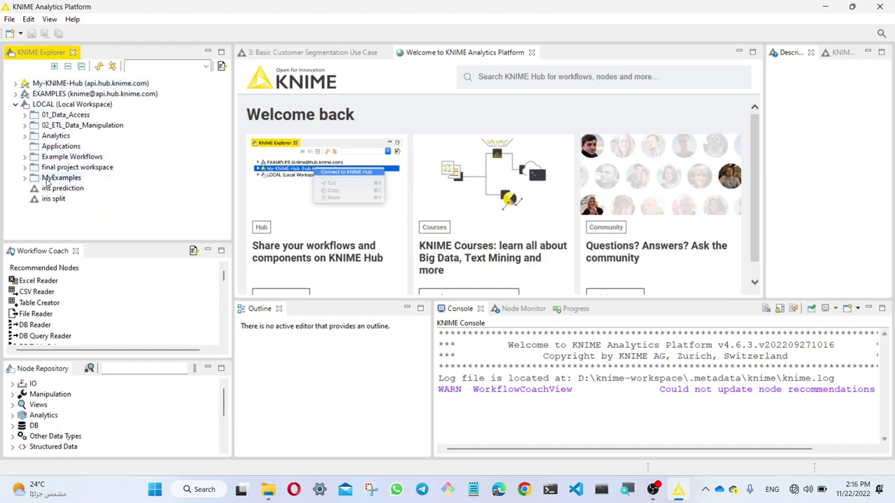
left_click(25, 158)
left_click(39, 169)
left_click(35, 168)
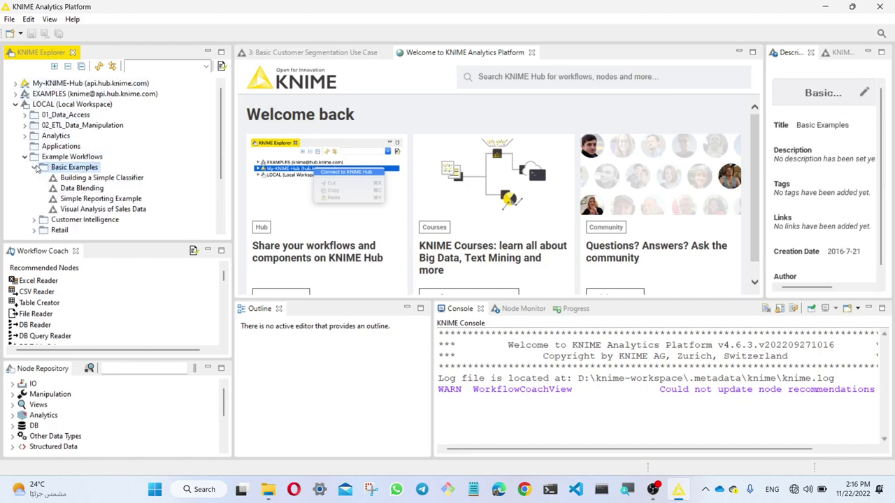
left_click(119, 180)
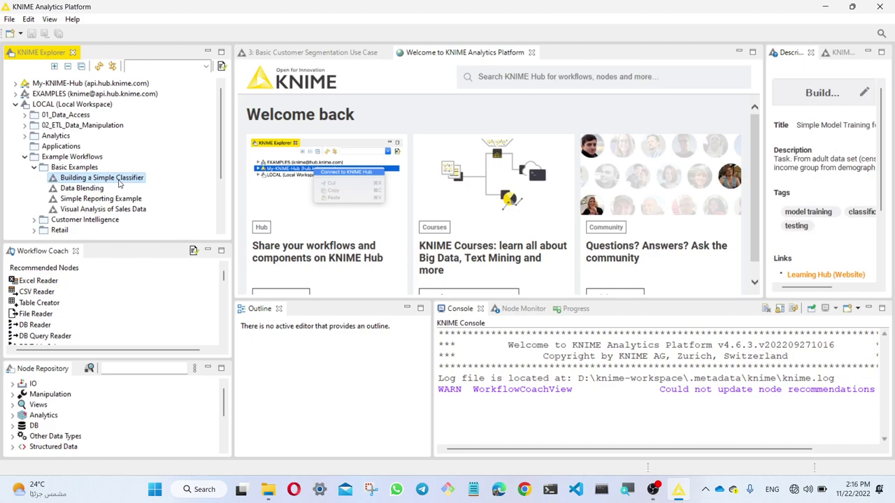
double_click(120, 180)
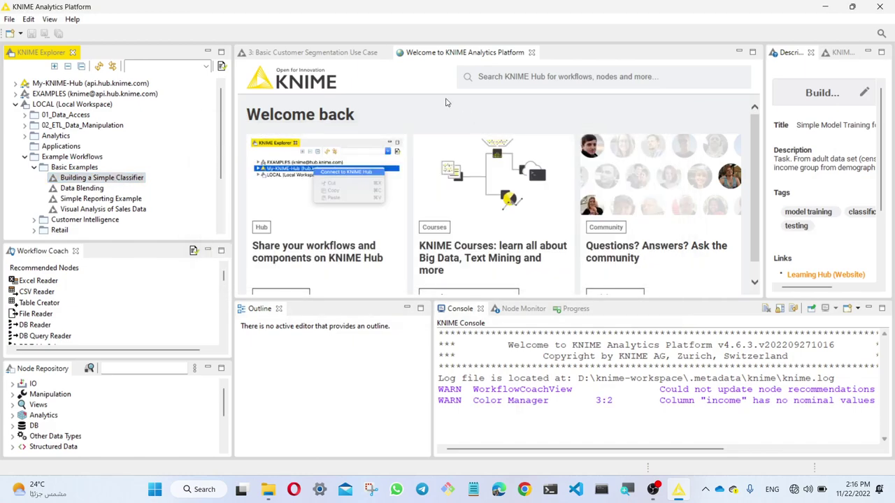
Close the Welcome page and enlarge the workflow editor by shrinking the explorer and console areas
left_click(532, 53)
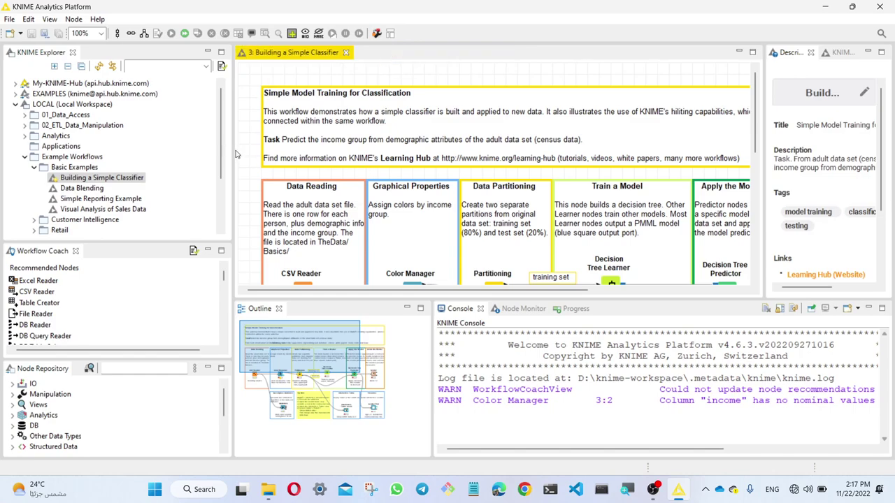
left_click_drag(231, 153, 145, 153)
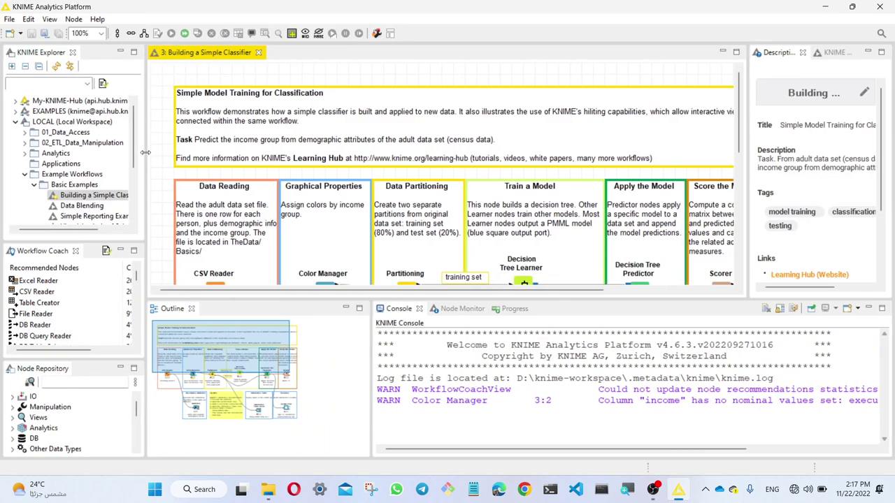
scroll(402, 128, "up", 5)
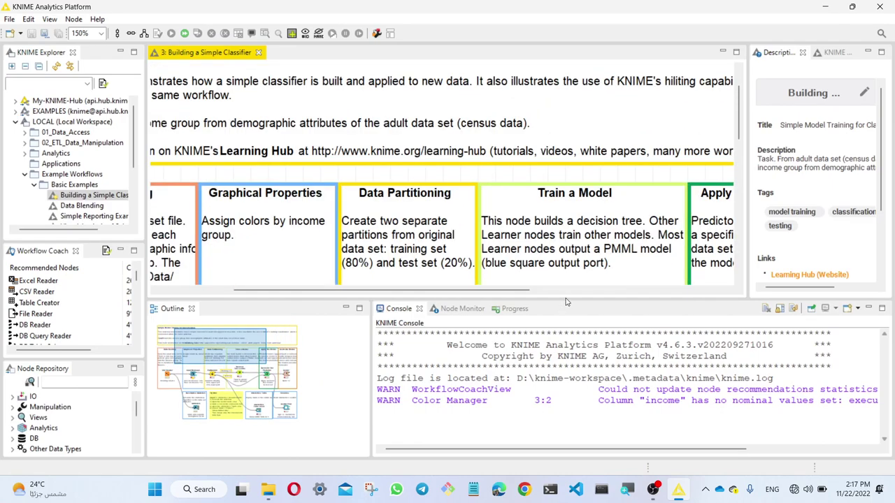
left_click_drag(566, 299, 556, 402)
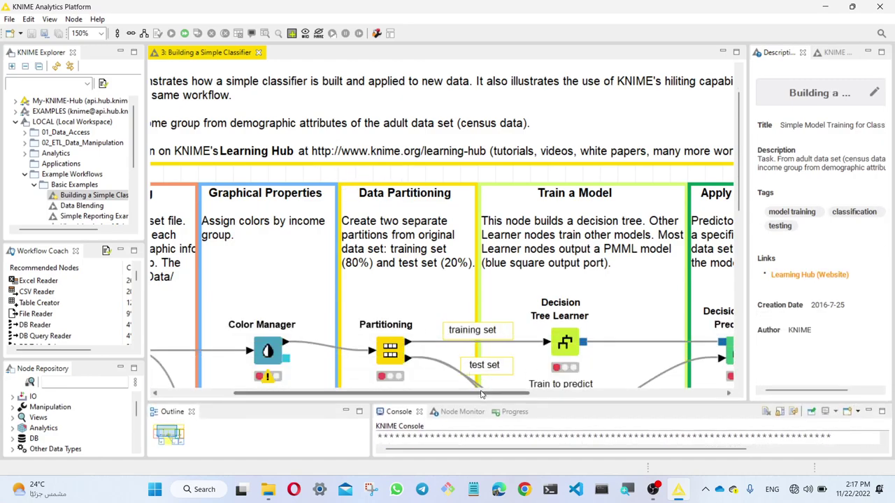
Examine the workflow's introductory annotation and Data Reading section, and look up the command for adding a workflow annotation
left_click_drag(482, 392, 409, 393)
scroll(308, 163, "up", 3)
scroll(294, 140, "down", 1)
scroll(269, 129, "up", 1)
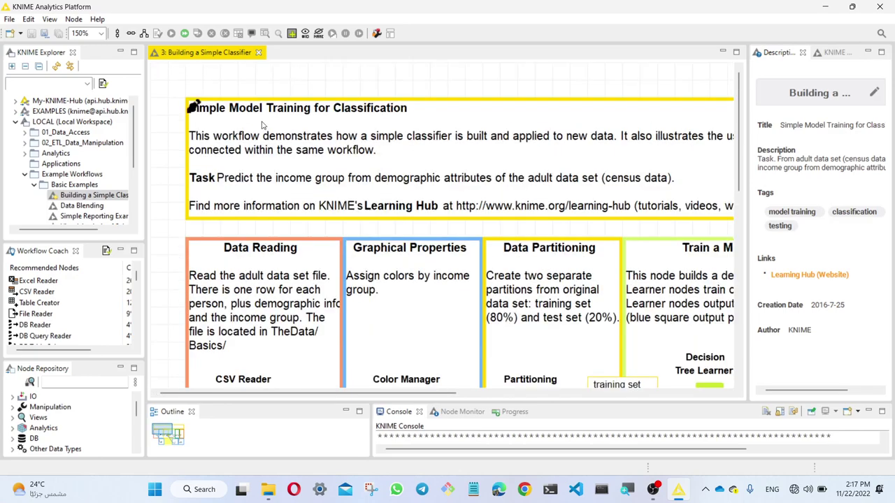
right_click(263, 80)
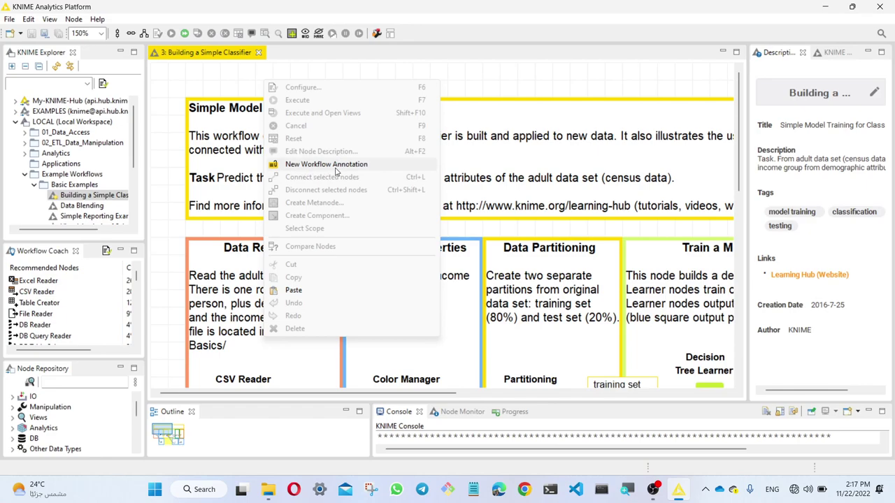
left_click(209, 144)
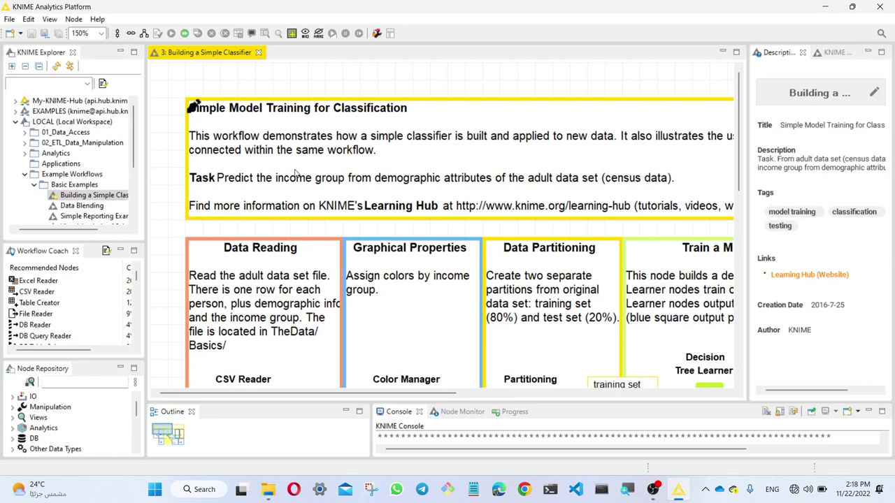
scroll(270, 228, "down", 3)
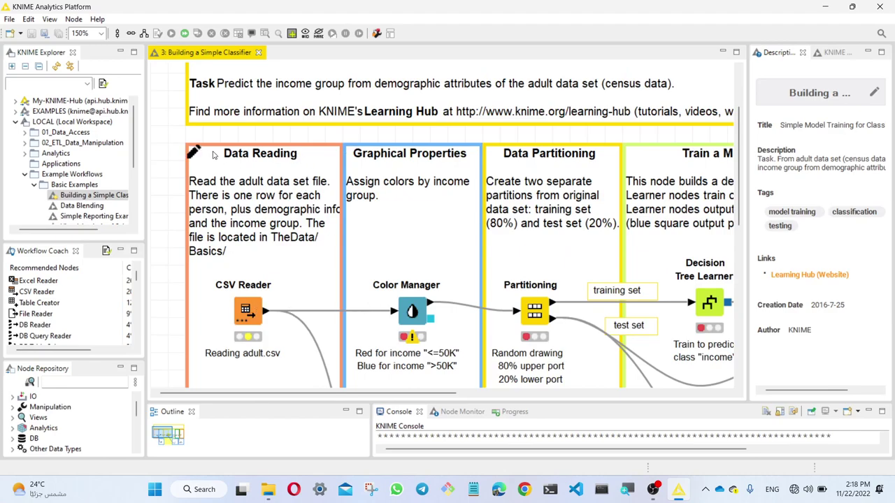
scroll(222, 158, "up", 3)
scroll(236, 215, "down", 4)
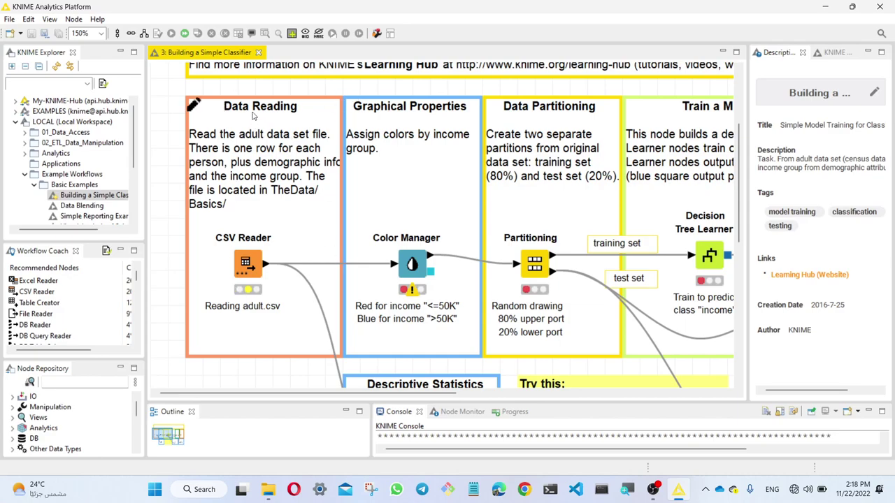
Examine the workflow's sections in order, from Graphical Properties through Data Partitioning and model training to Score the Model
left_click(430, 118)
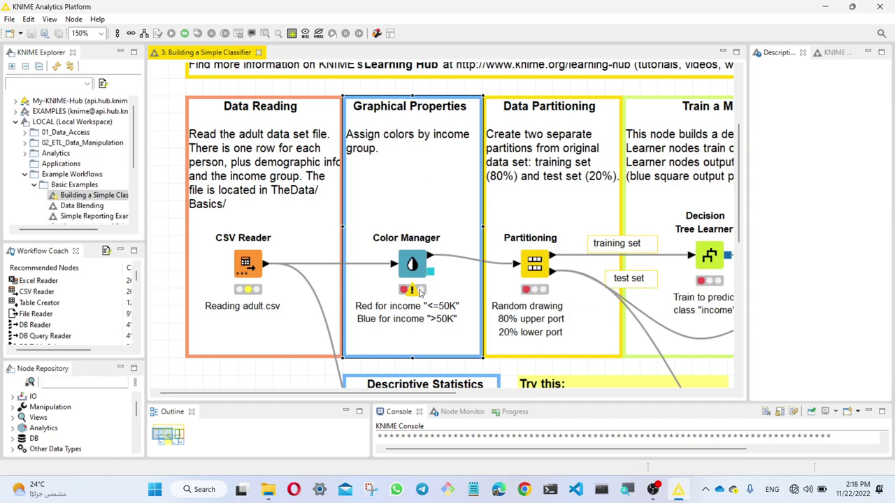
mouse_move(420, 293)
left_click(567, 128)
left_click_drag(434, 395, 577, 397)
left_click(440, 110)
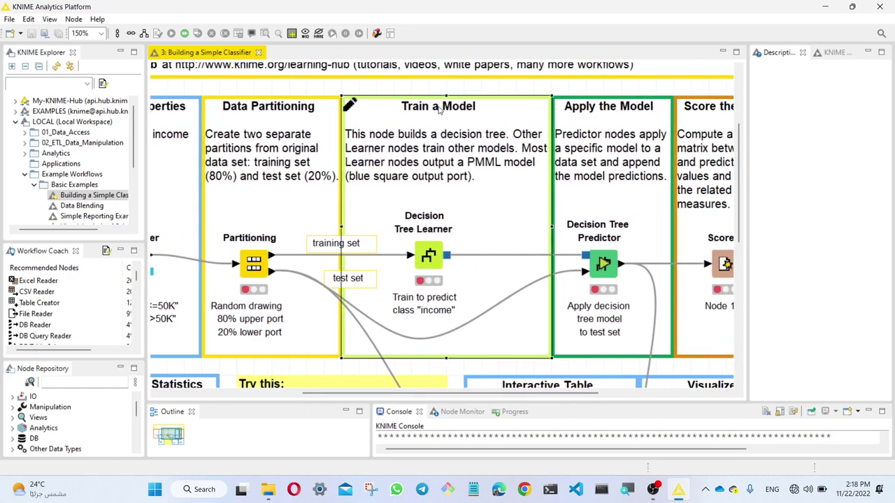
left_click(613, 118)
left_click_drag(461, 393, 584, 393)
left_click(485, 131)
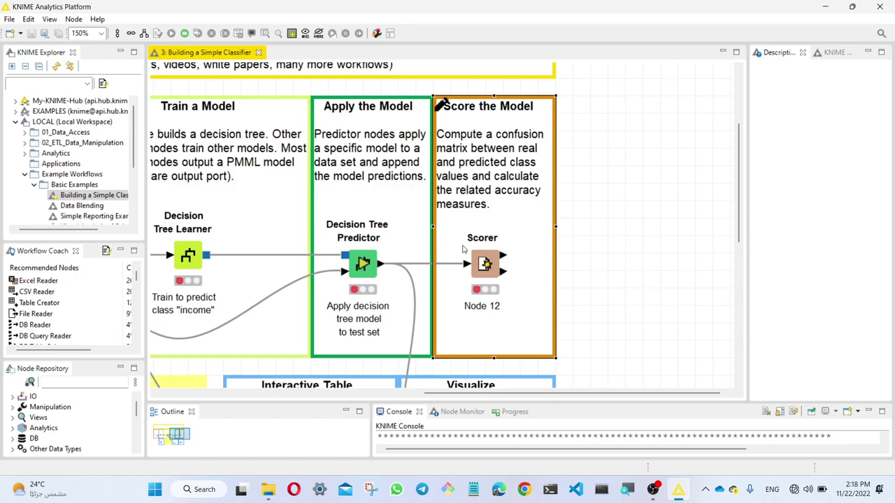
left_click_drag(507, 396, 241, 397)
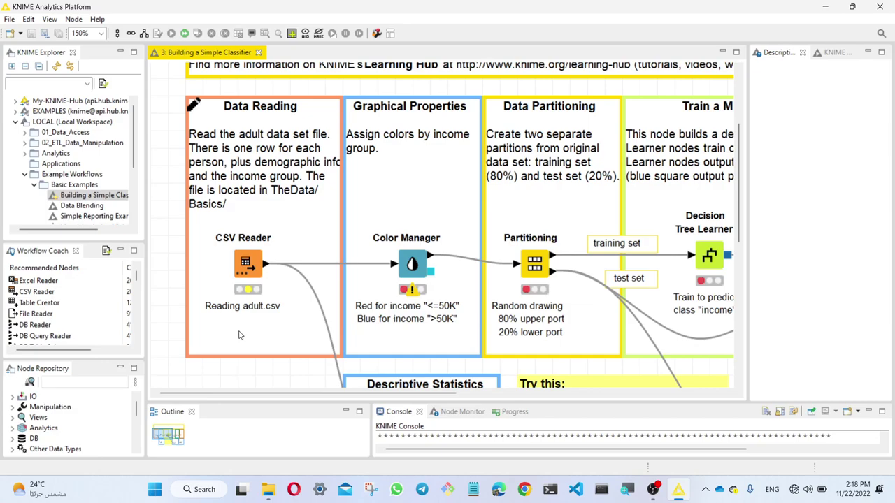
Review how the partitioned data flows through model training, prediction and scoring, down to the Interactive Table and Visualize sections
left_click(551, 117)
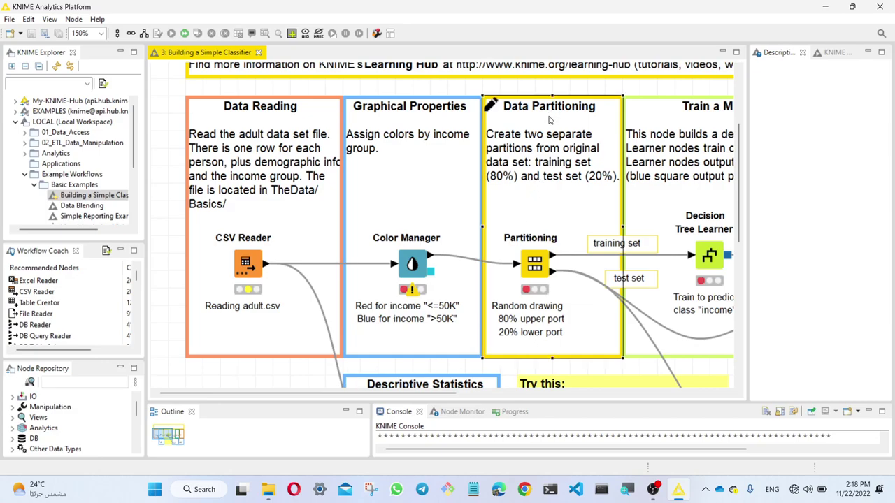
left_click(670, 138)
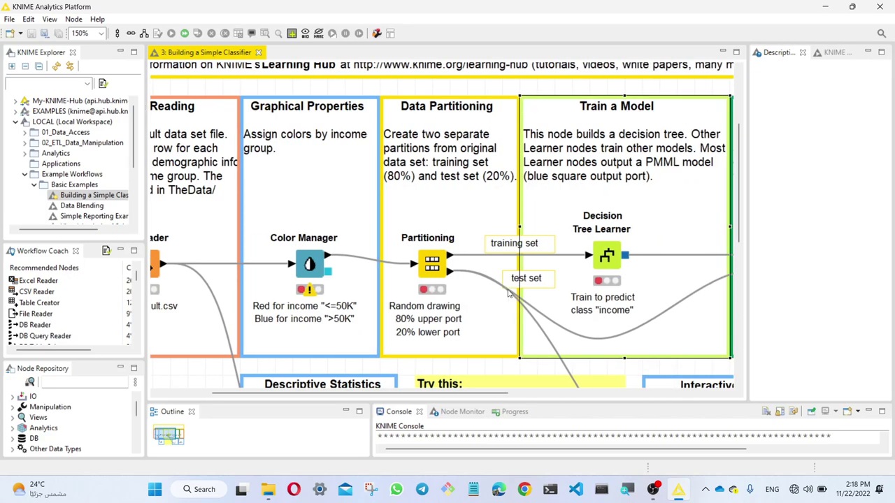
left_click_drag(390, 396, 520, 396)
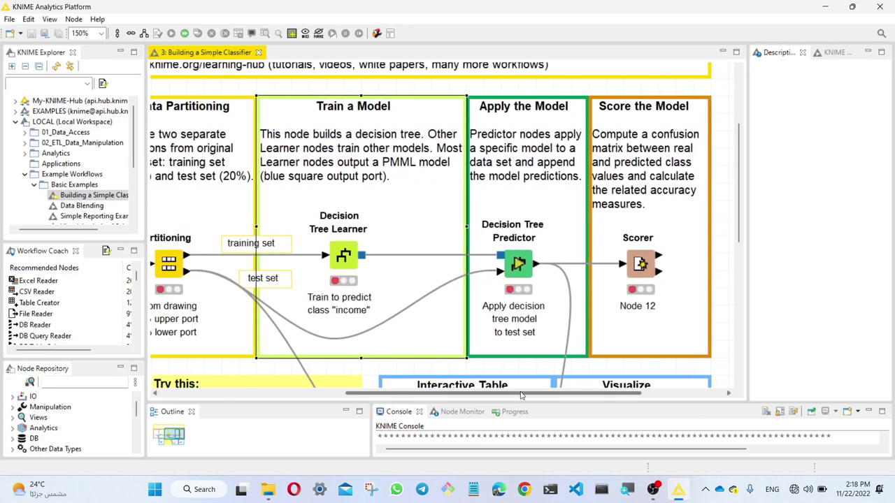
left_click(523, 125)
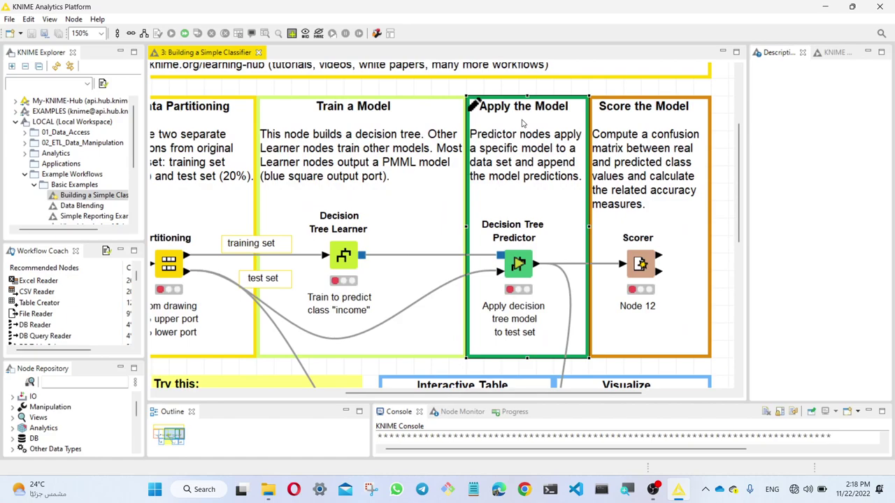
left_click(379, 124)
left_click(521, 122)
left_click(640, 126)
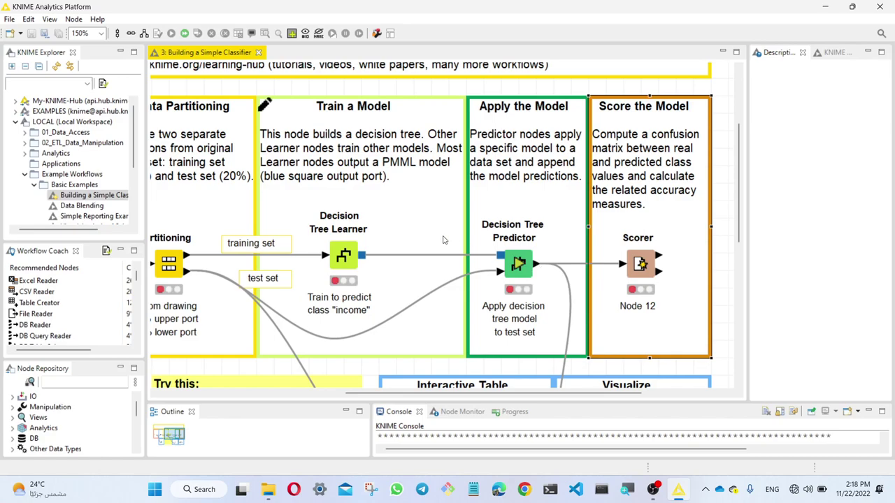
scroll(465, 269, "down", 3)
scroll(475, 277, "up", 1)
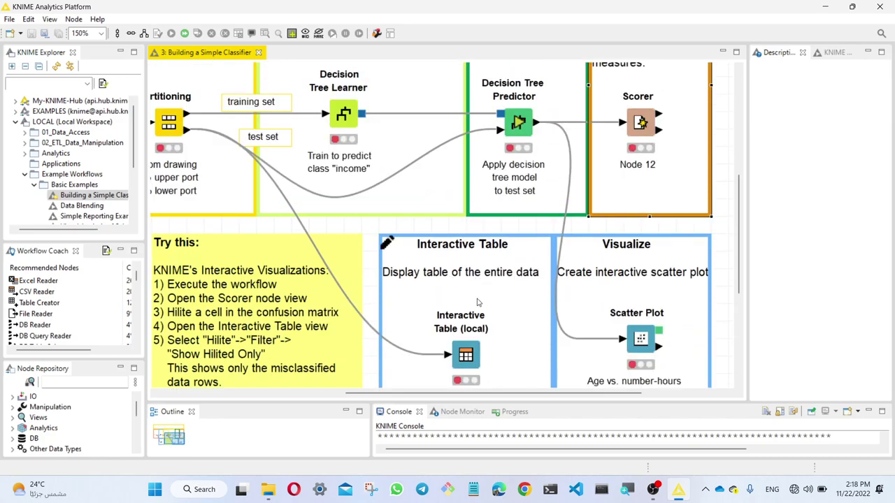
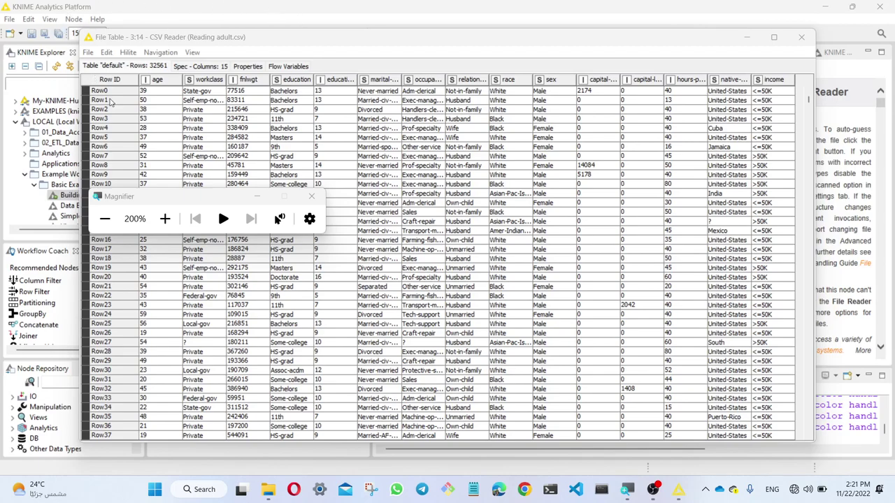
Close the Magnifier and the CSV Reader's file table
left_click(311, 196)
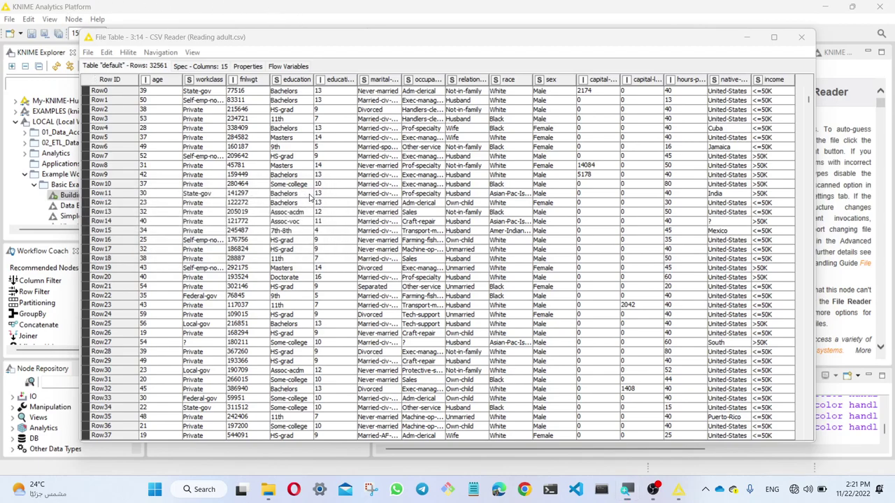
left_click(801, 36)
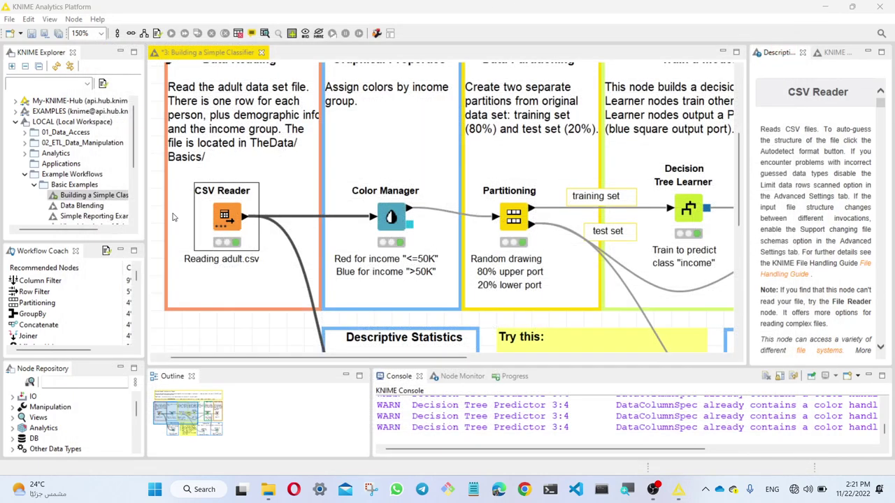
Inspect the Color Manager node's colour assignments for the income values <=50K and >50K, leaving its configuration without applying changes
scroll(287, 178, "up", 3)
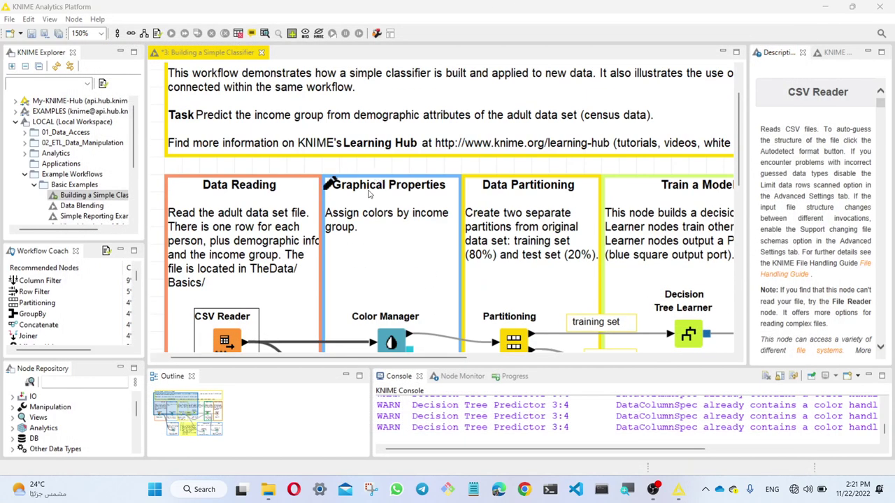
scroll(409, 235, "down", 4)
left_click(392, 189)
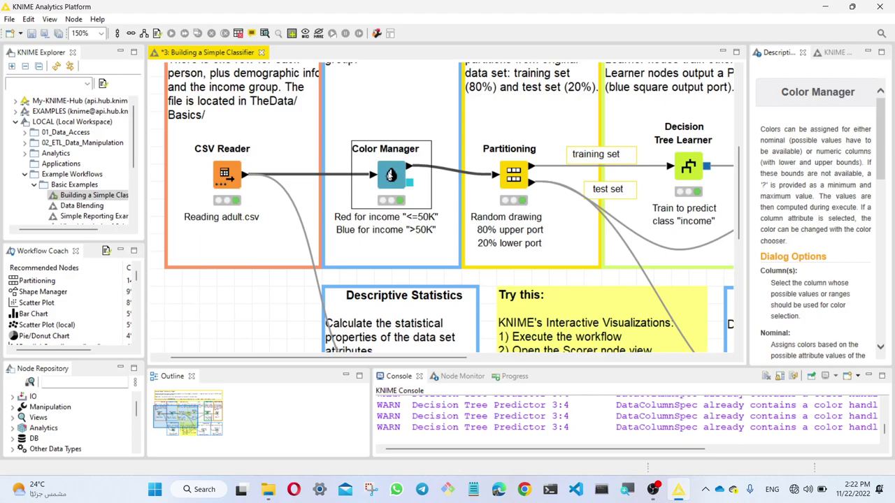
double_click(391, 175)
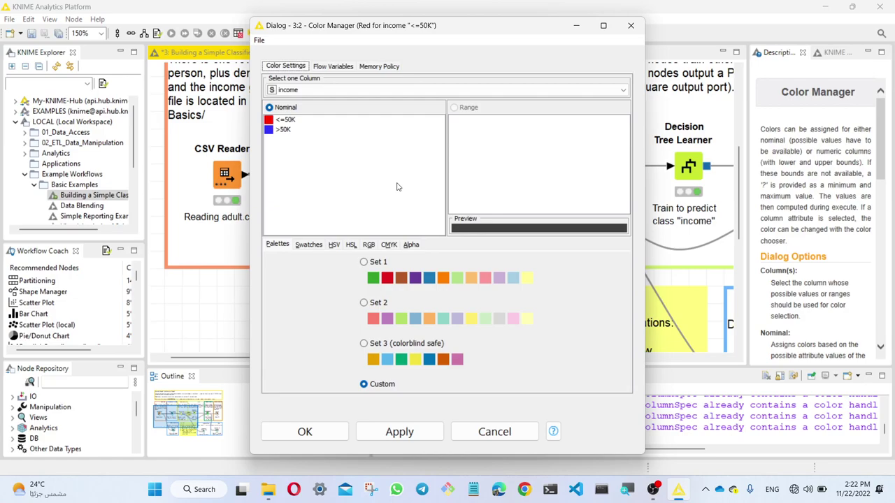
left_click(302, 91)
left_click(303, 92)
left_click(273, 124)
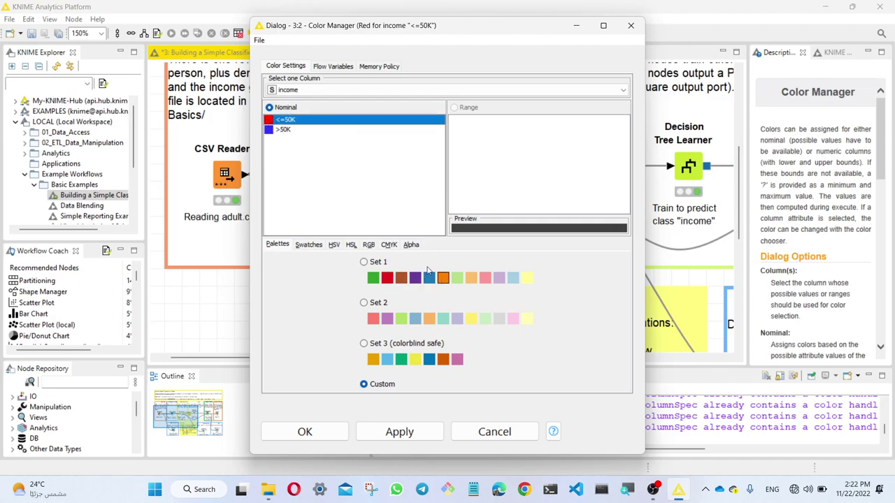
left_click(353, 198)
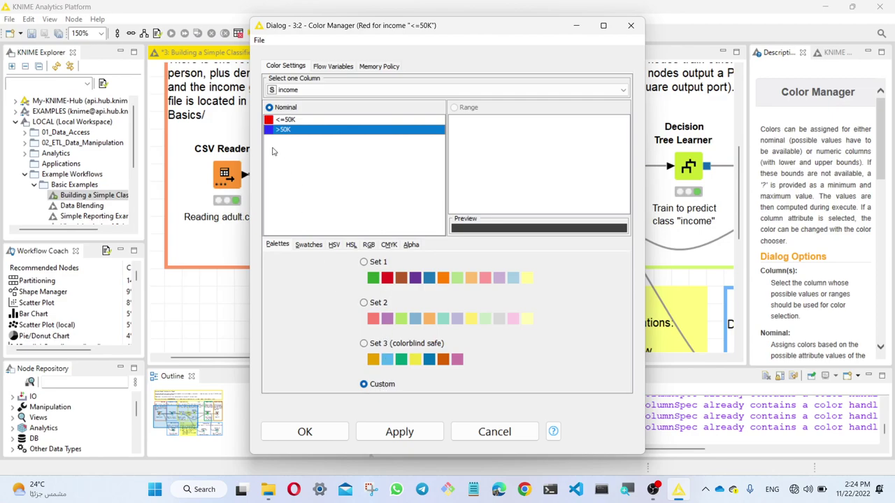
left_click(271, 123)
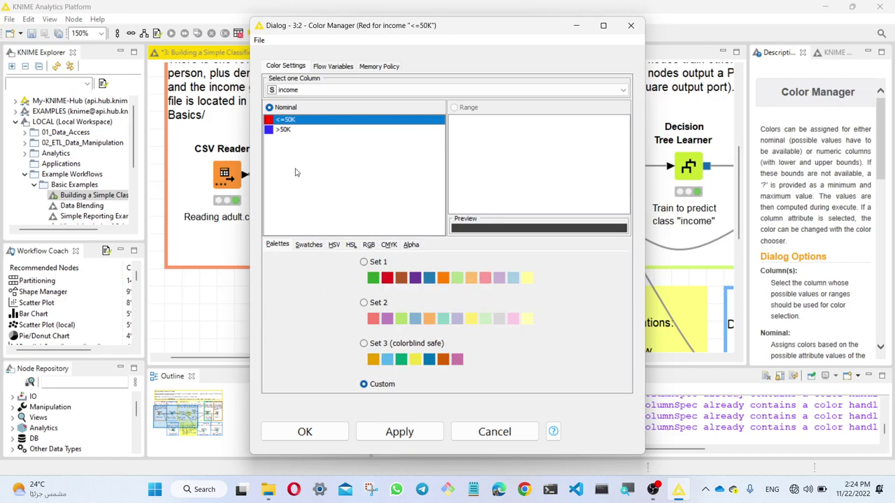
left_click(291, 133)
left_click(283, 124)
left_click(283, 132)
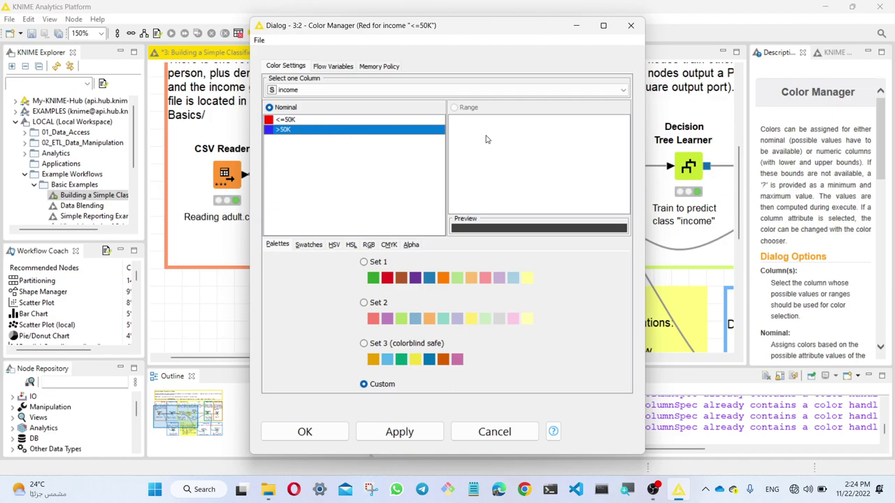
left_click(494, 433)
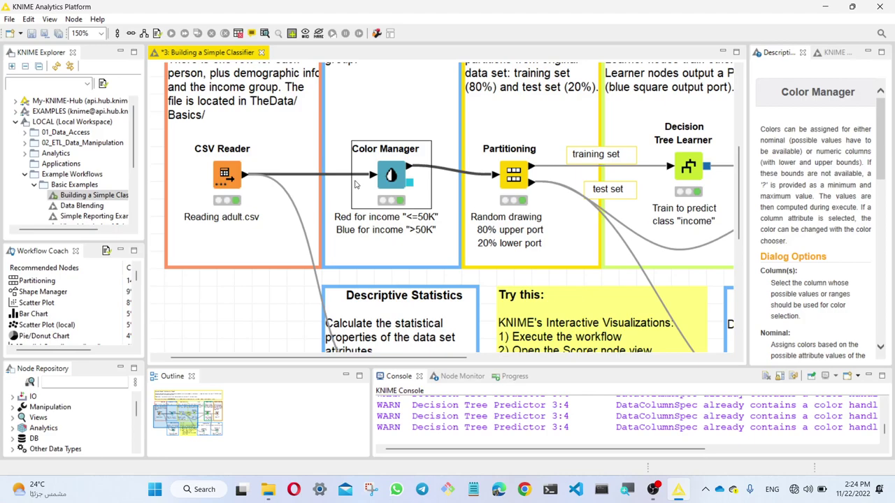
View the Color Manager's Table with Colors output to see how rows are coloured by income, and close the table
right_click(401, 170)
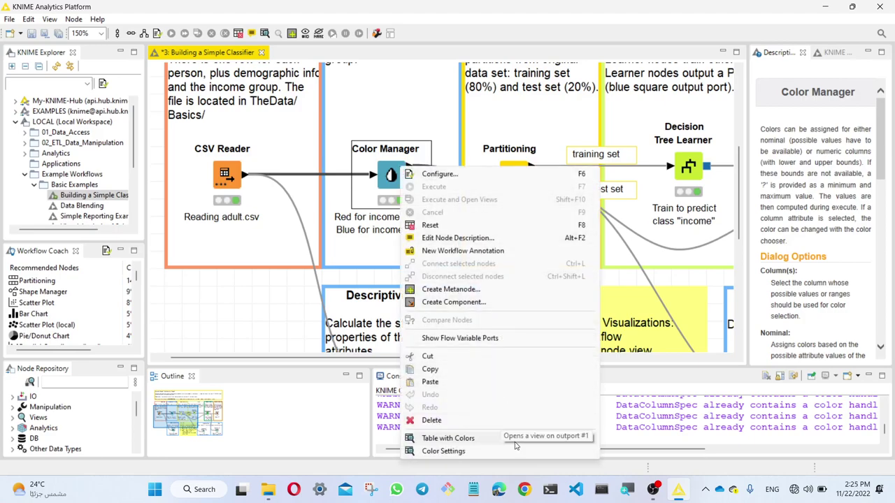
left_click(515, 442)
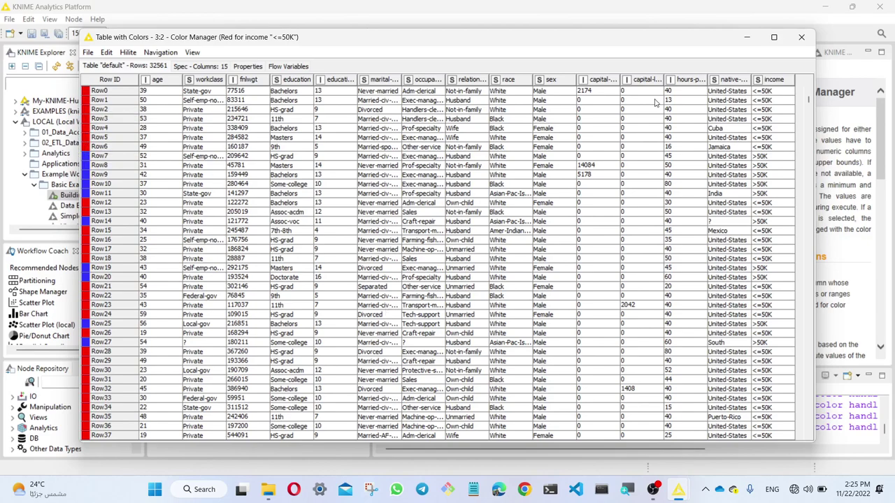
left_click(801, 37)
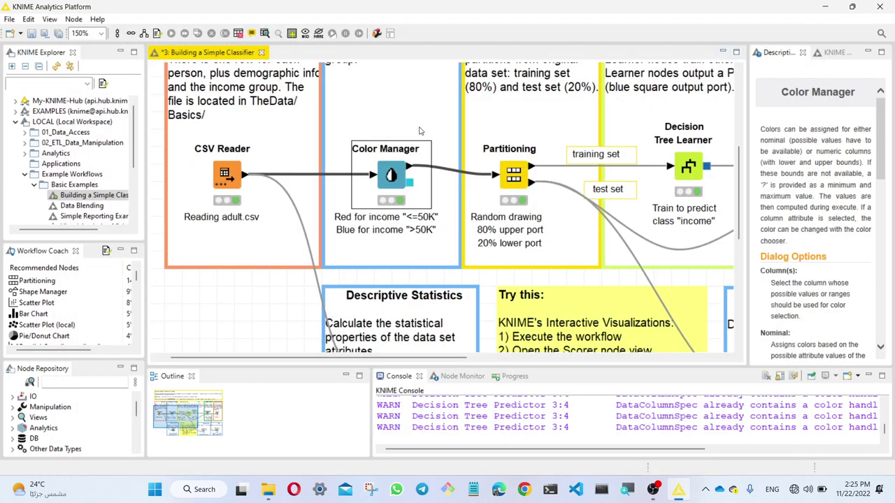
Read through the CSV Reader node's description down to its Ports section and highlight the Output Ports heading
left_click(516, 175)
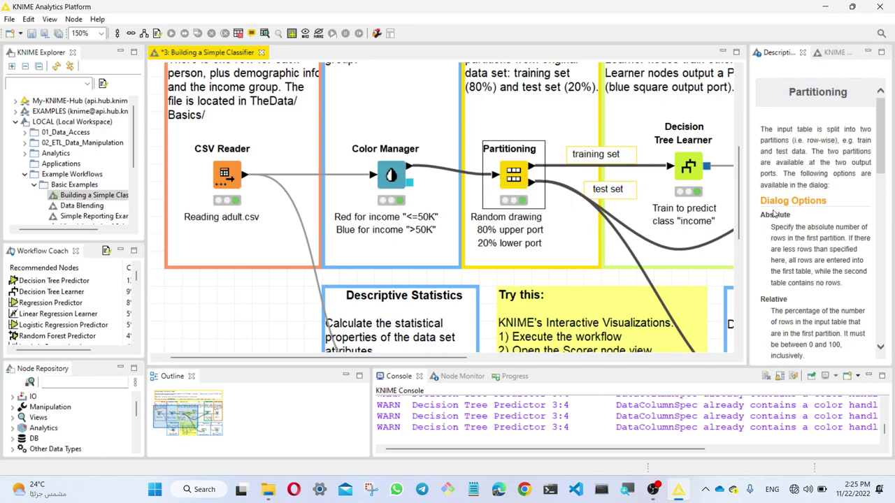
left_click(234, 172)
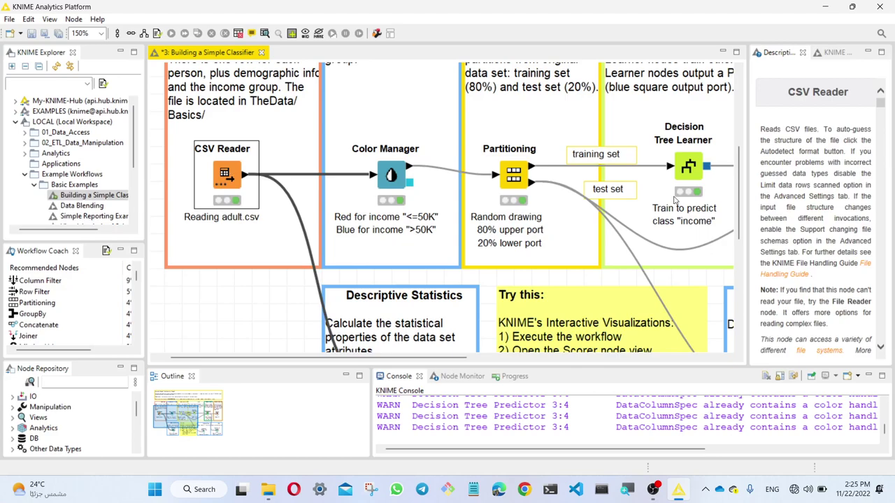
scroll(831, 244, "down", 5)
scroll(830, 244, "down", 10)
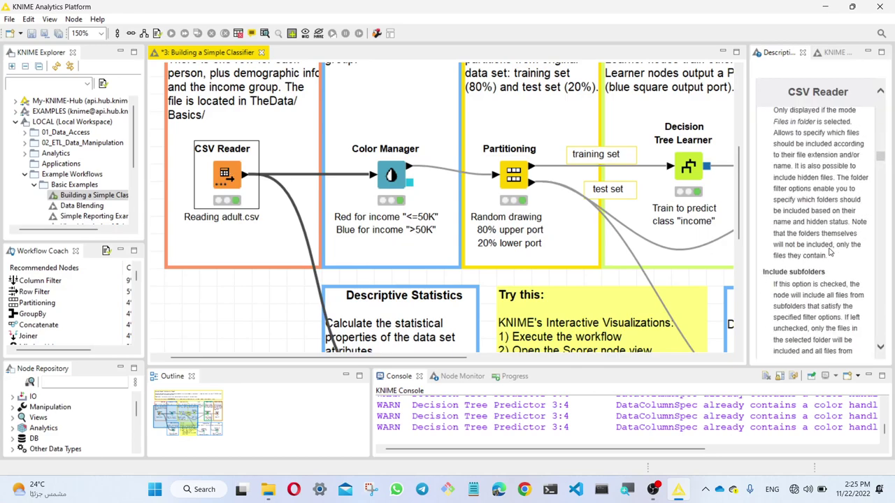
scroll(827, 257, "down", 15)
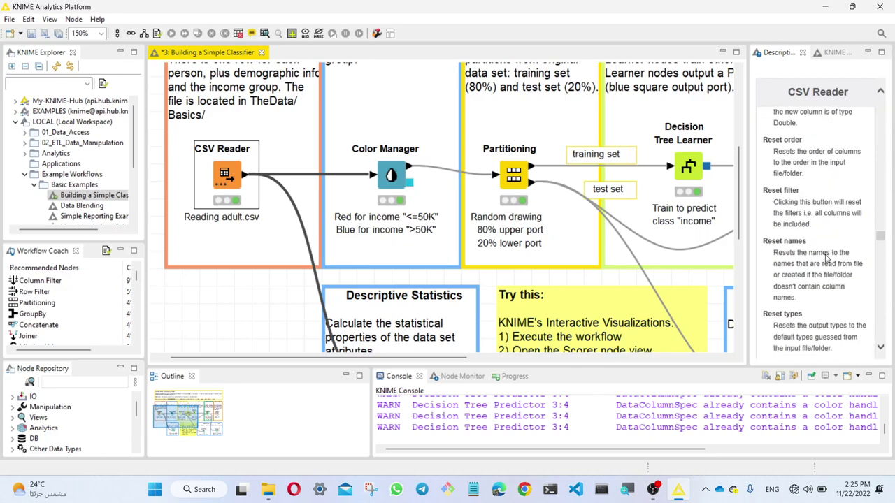
scroll(827, 258, "down", 15)
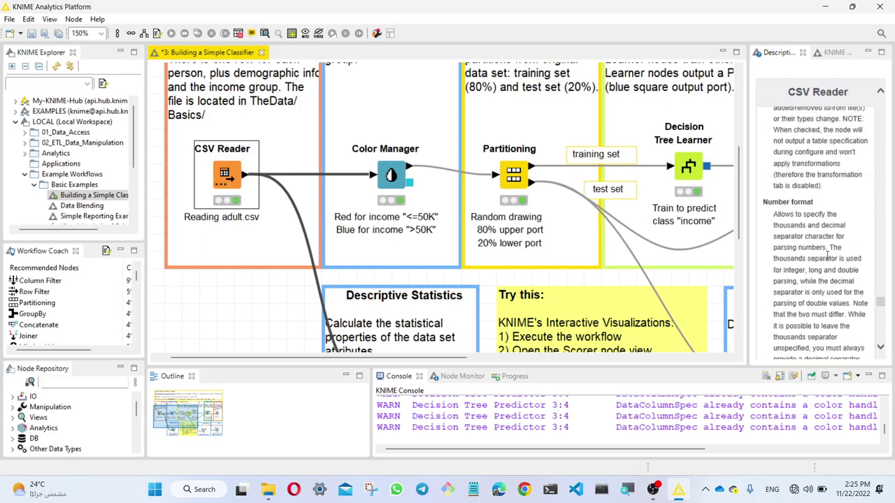
scroll(827, 266, "down", 3)
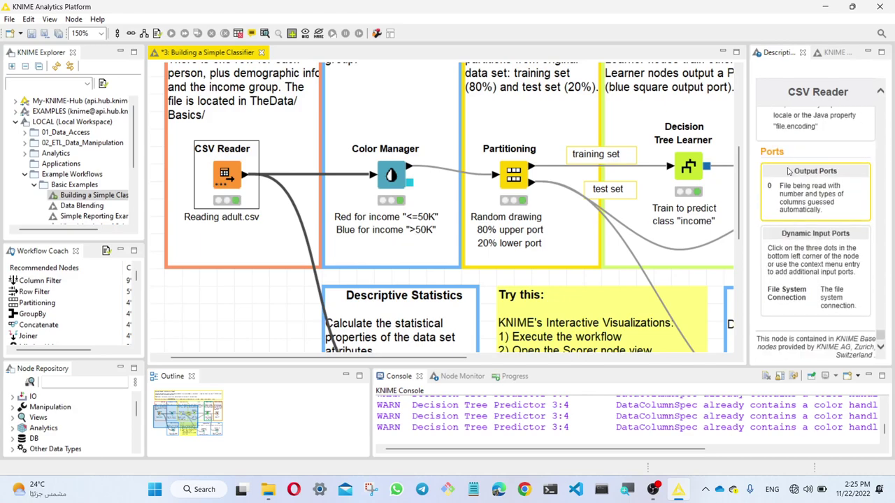
left_click(757, 153)
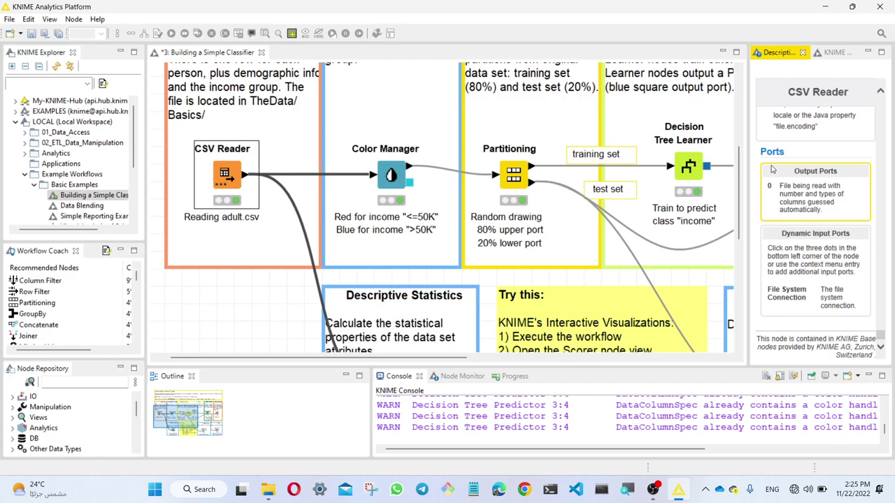
triple_click(795, 171)
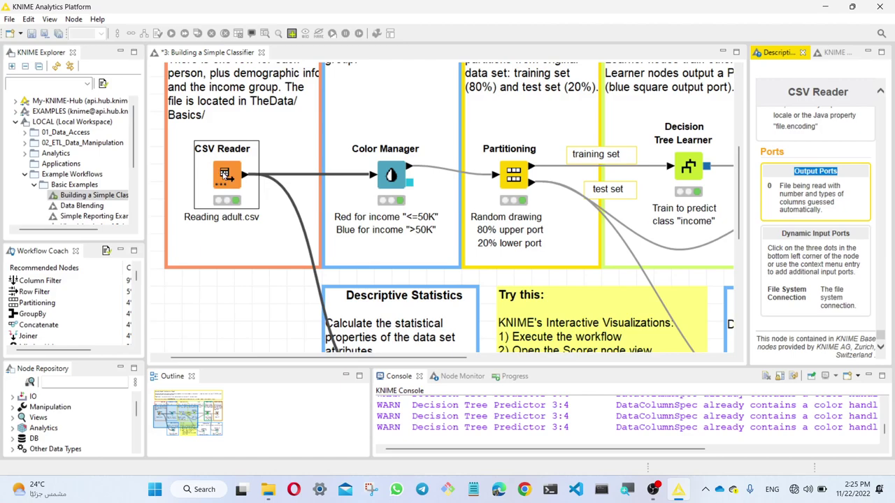
Check the output ports of the workflow's nodes and highlight the CSV Reader's output port description
mouse_move(242, 176)
mouse_move(410, 183)
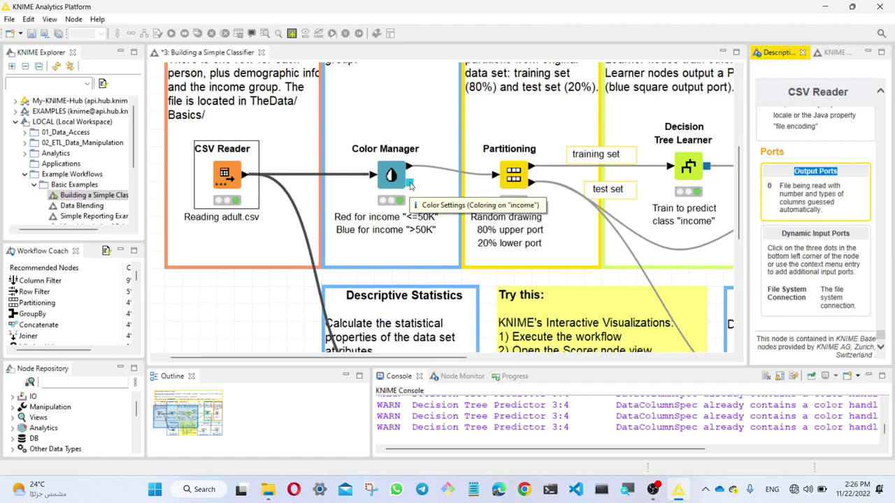
mouse_move(708, 168)
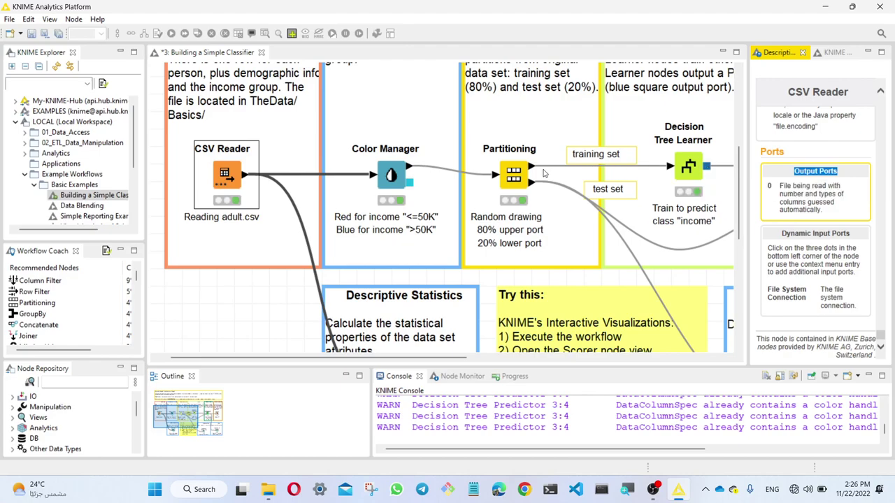
mouse_move(531, 172)
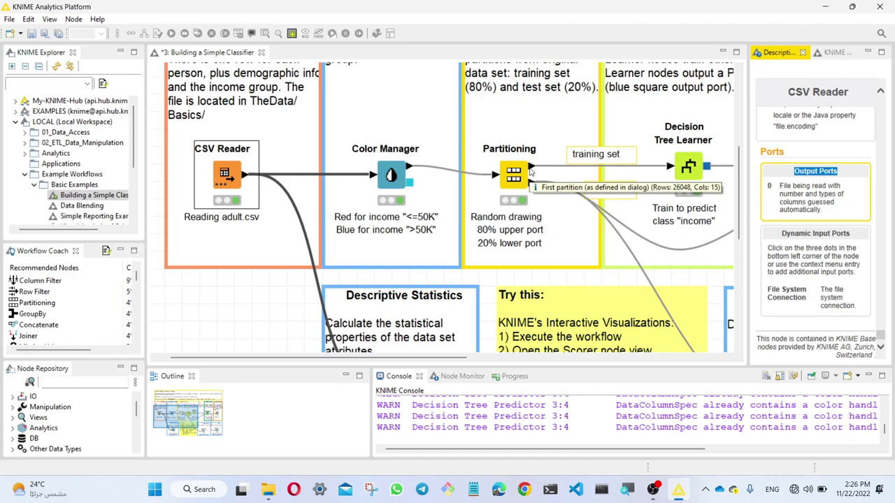
left_click_drag(792, 187, 814, 211)
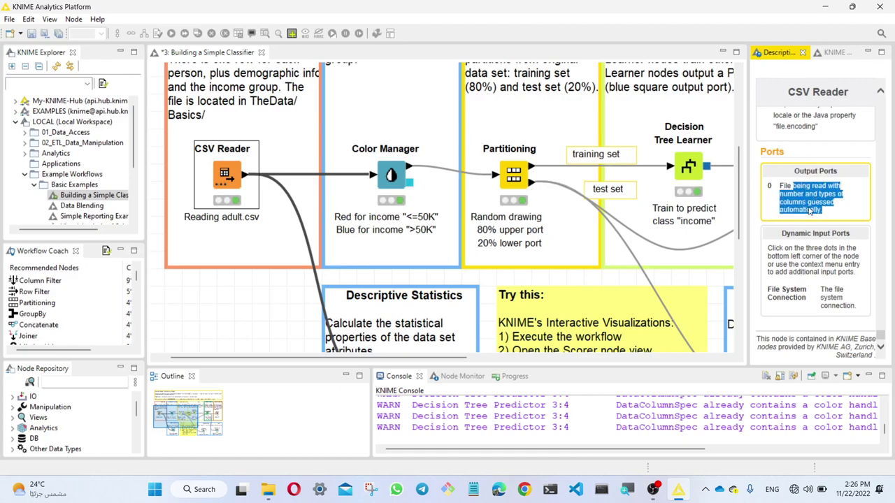
left_click(797, 206)
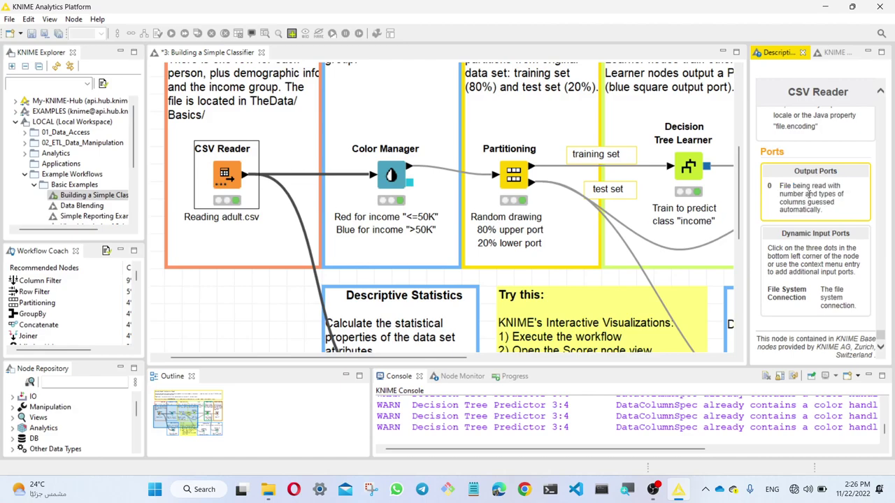
left_click_drag(809, 187, 824, 210)
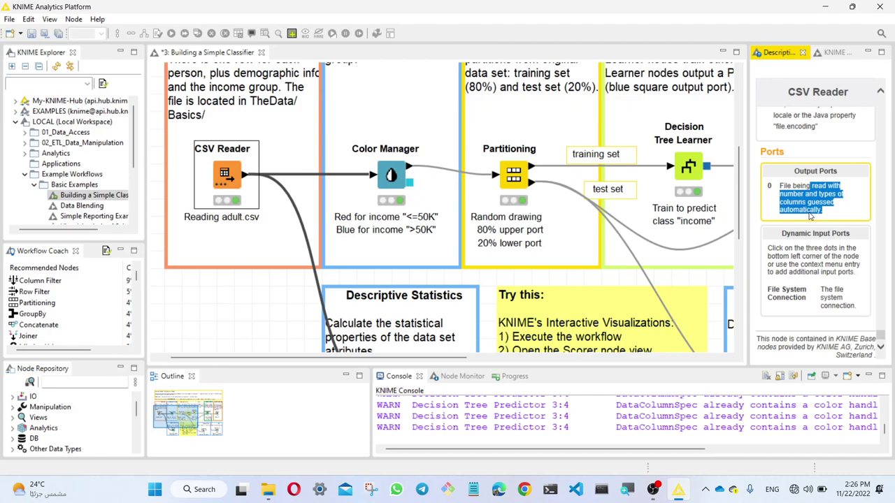
View the CSV Reader's File Table with the Magnifier, examining its columns and their types, and close the table
right_click(229, 171)
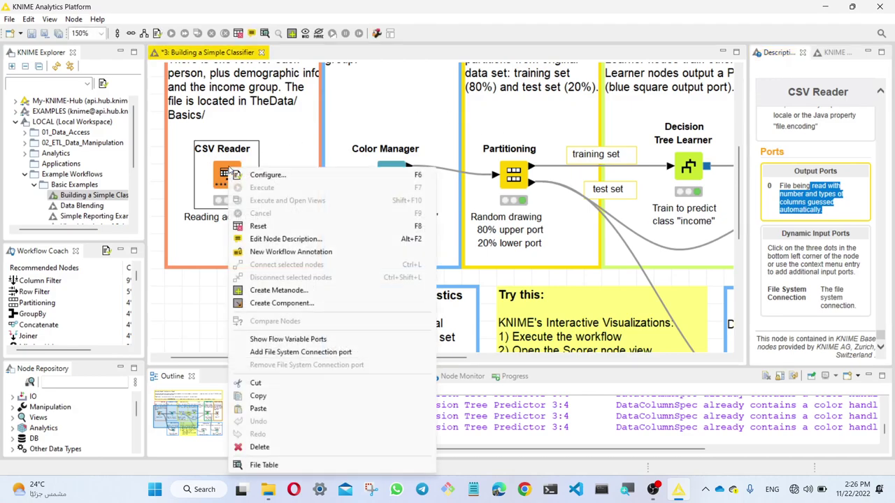
left_click(319, 465)
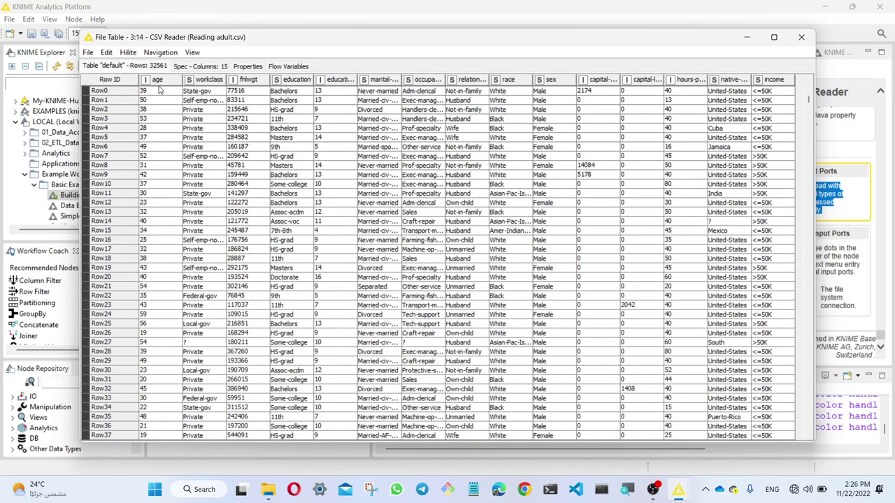
left_click(631, 488)
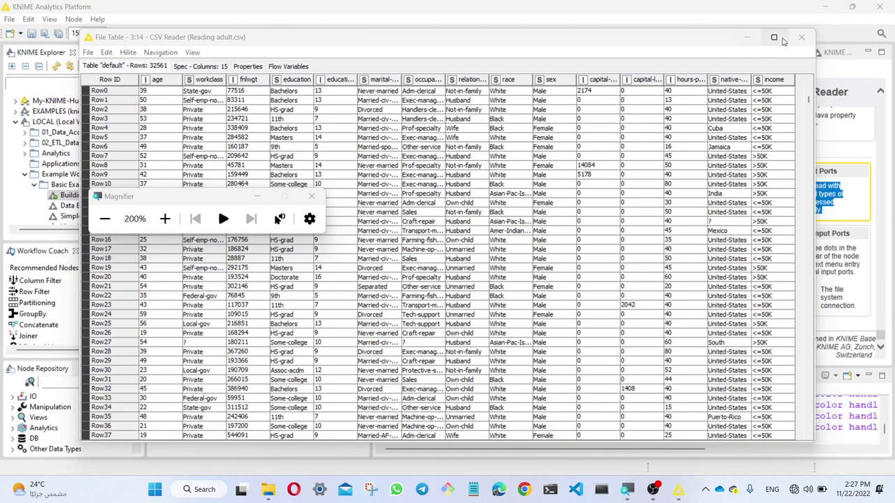
left_click(811, 39)
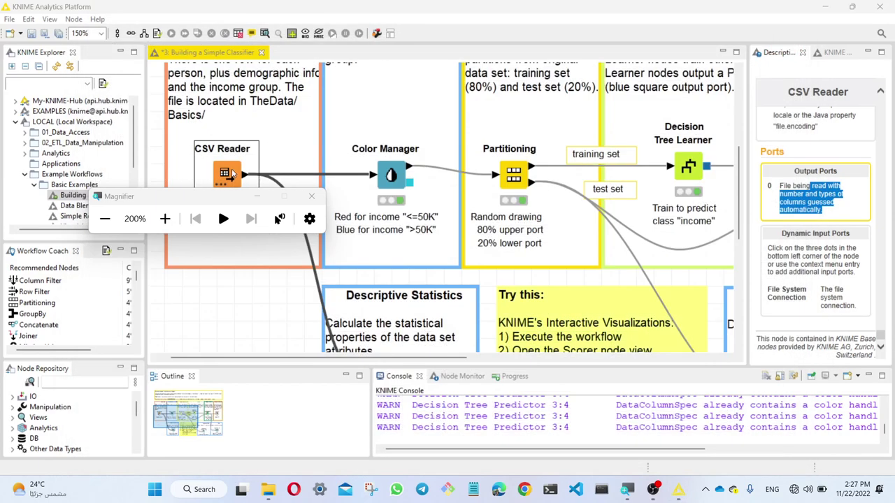
Inspect the CSV Reader's column transformations and the type options for age, leaving the configuration unchanged, and close the Magnifier
double_click(223, 172)
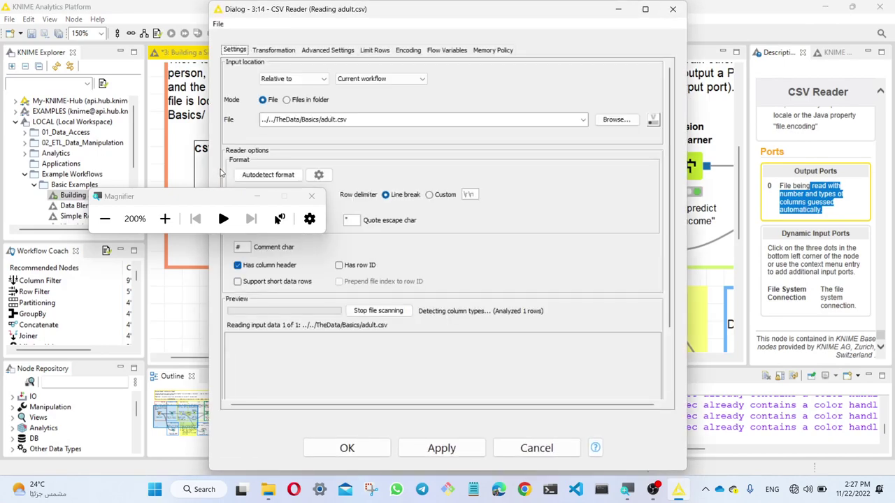
left_click(269, 50)
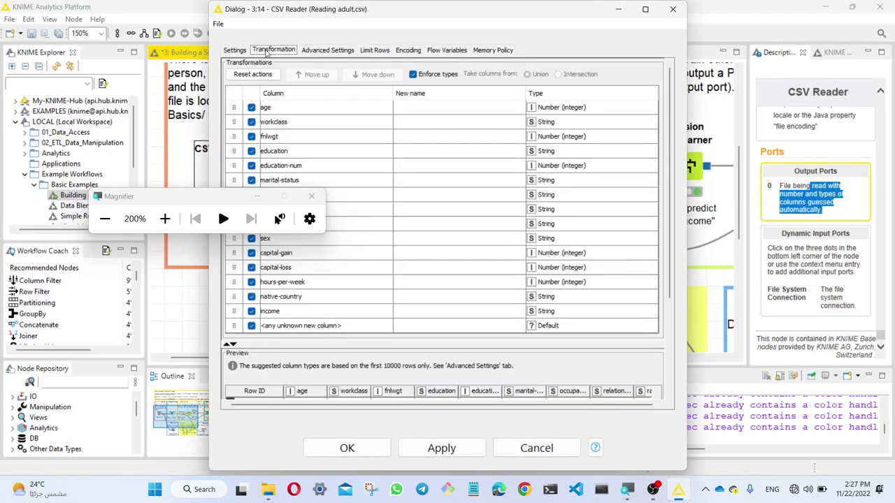
left_click(592, 110)
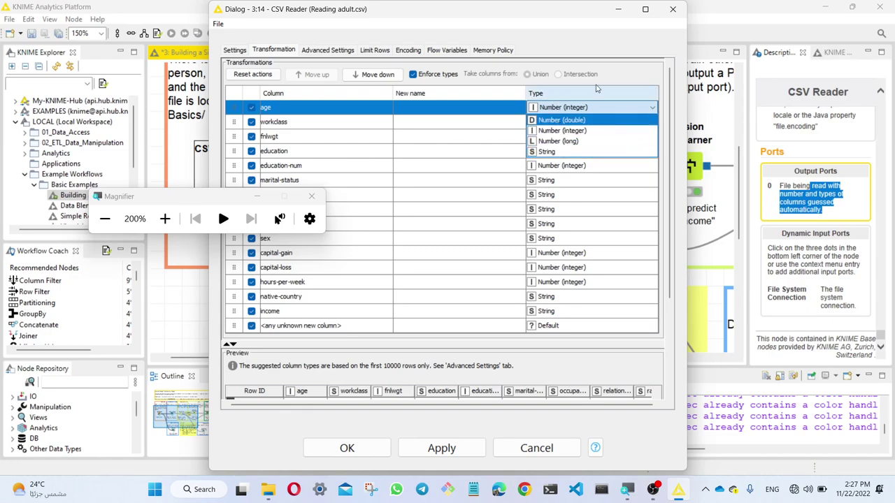
left_click(621, 85)
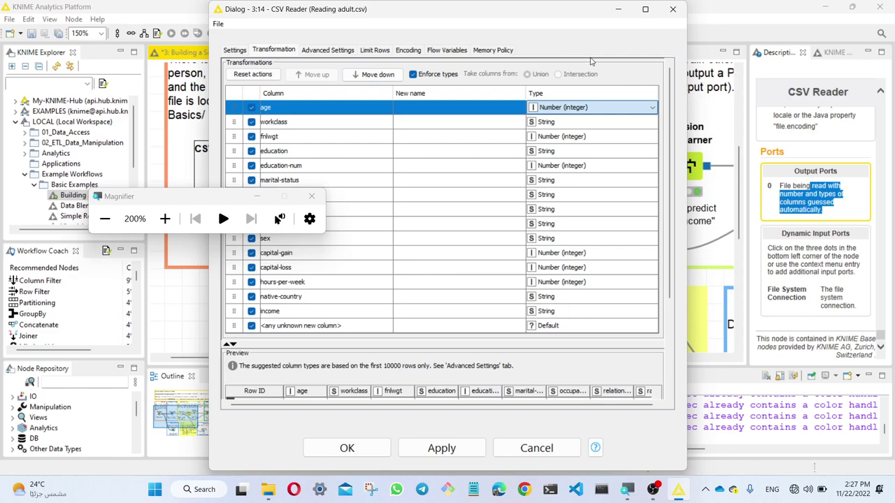
left_click(673, 9)
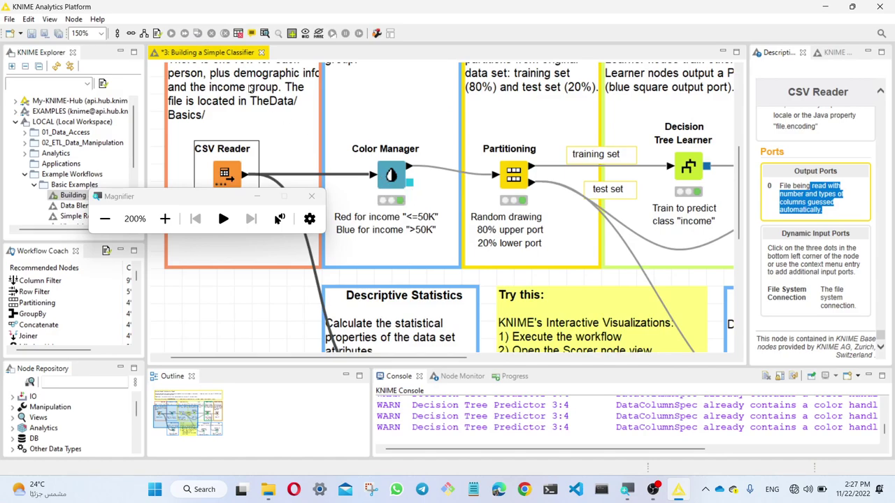
left_click(312, 198)
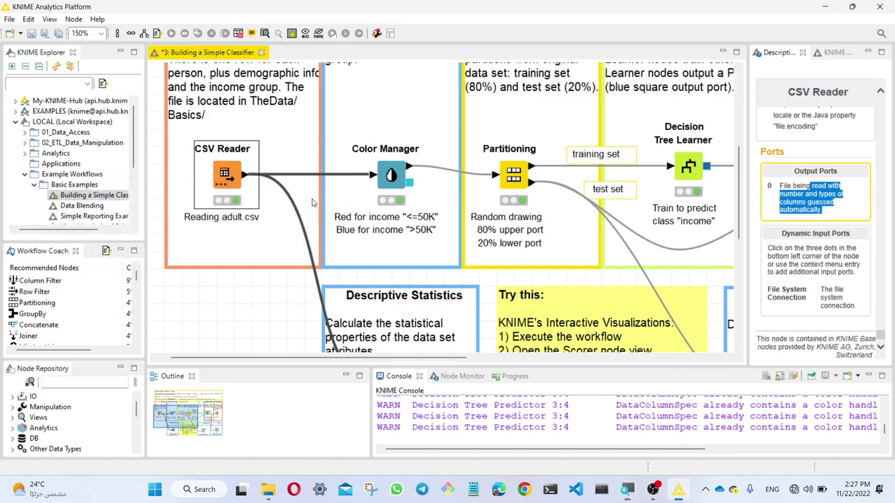
Widen the node description area and examine the Color Manager's input port and two output port descriptions
left_click(382, 170)
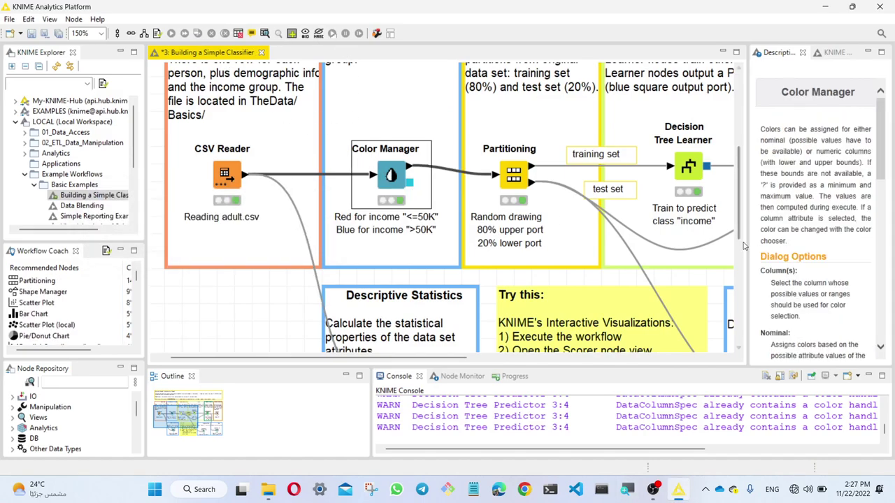
left_click_drag(745, 253, 677, 252)
scroll(718, 266, "down", 10)
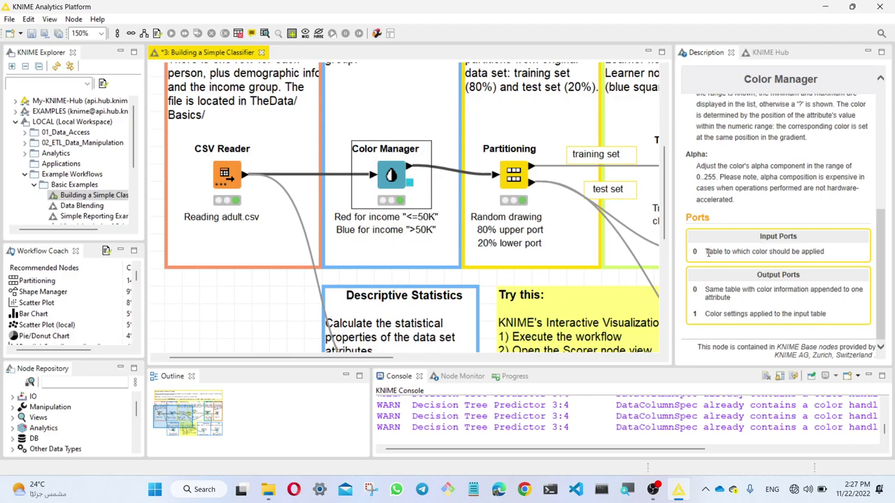
left_click_drag(706, 253, 824, 253)
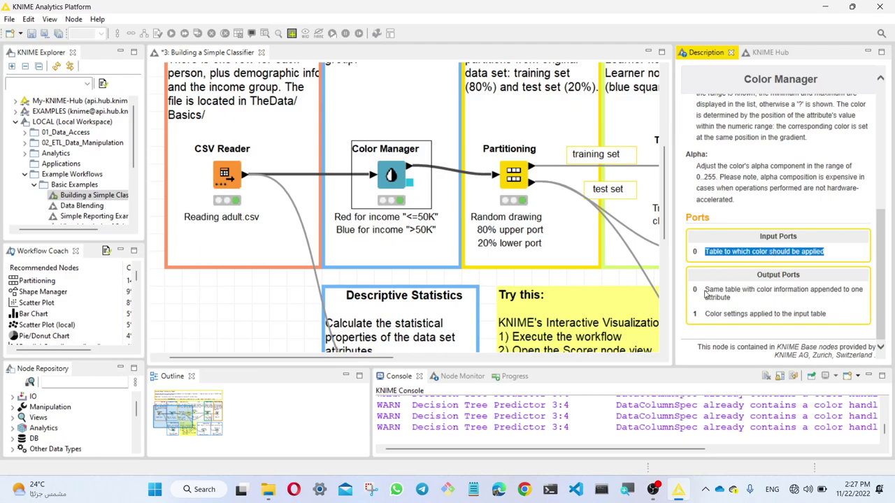
left_click_drag(706, 289, 745, 298)
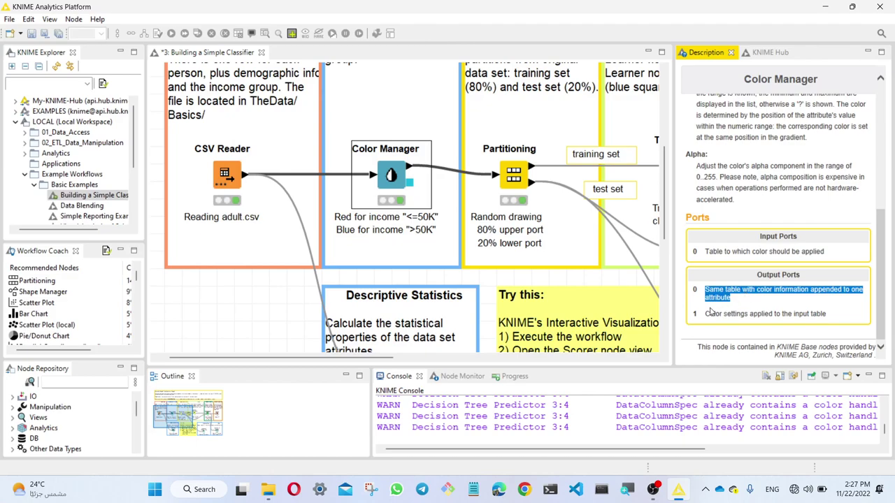
left_click_drag(706, 314, 819, 315)
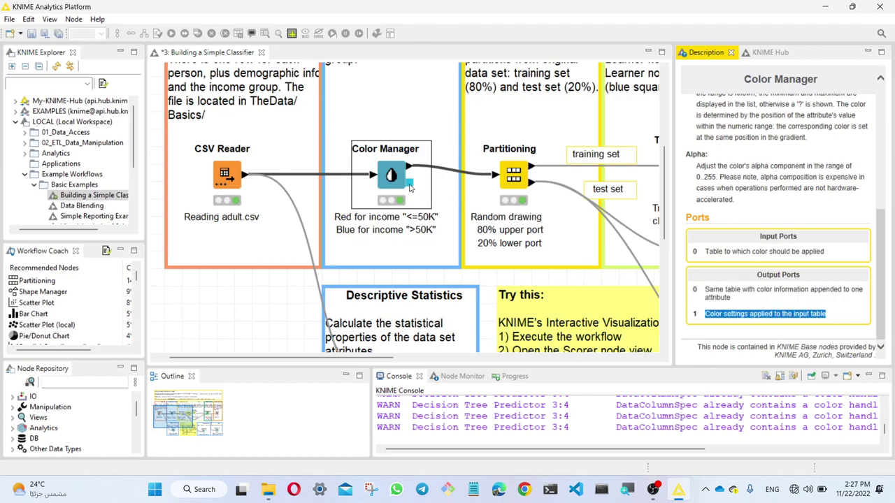
mouse_move(410, 187)
Select the Partitioning node and examine the descriptions of its input port and two output ports
left_click_drag(366, 358, 413, 358)
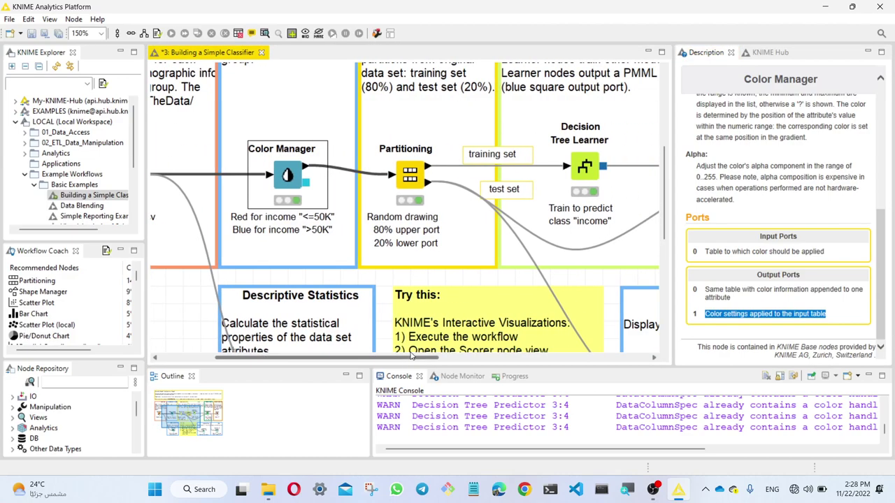
left_click(408, 177)
left_click_drag(883, 160, 887, 339)
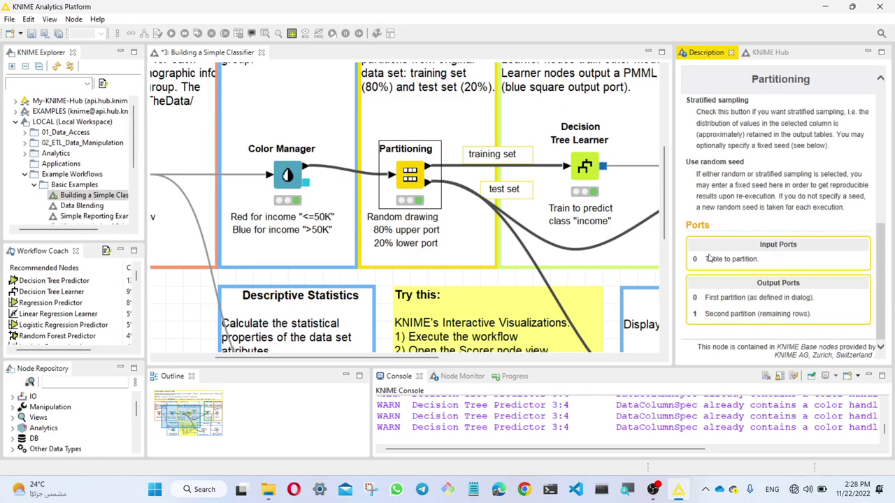
left_click_drag(704, 261, 765, 262)
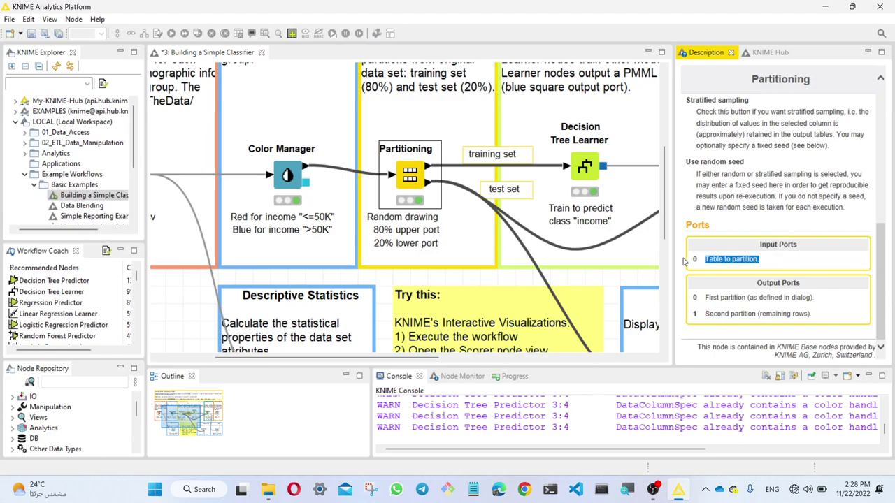
left_click_drag(688, 260, 756, 260)
left_click(752, 289)
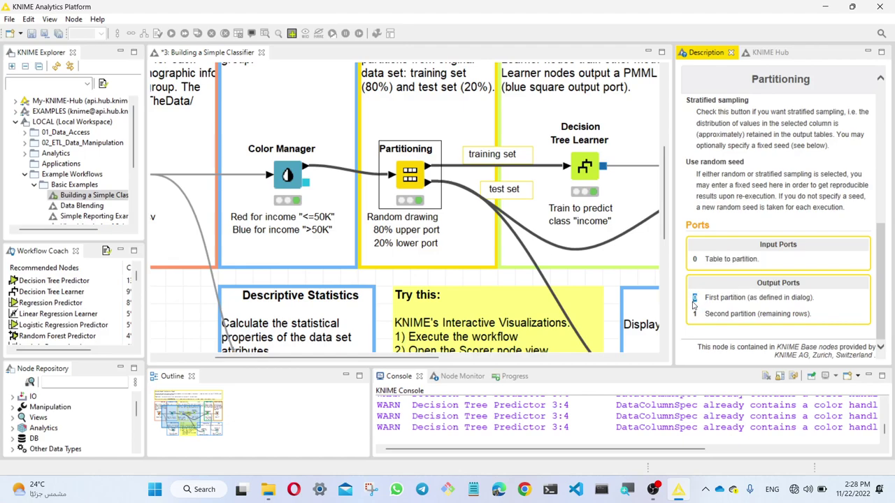
left_click_drag(700, 313, 693, 314)
left_click_drag(705, 298, 752, 298)
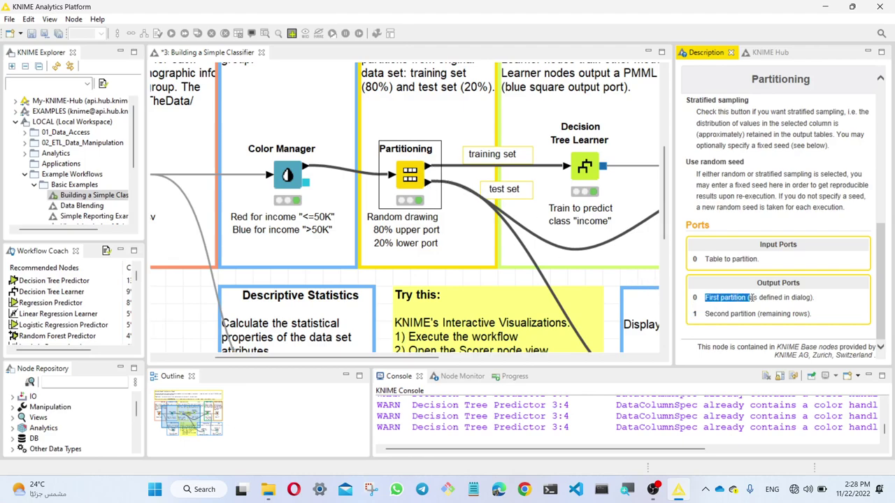
left_click_drag(706, 314, 795, 315)
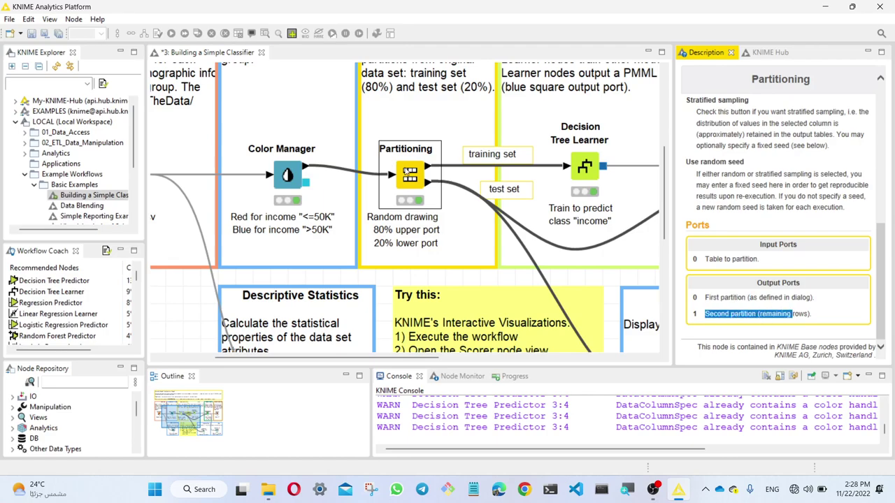
View the Partitioning node's configuration, cancel it, and read the descriptions of the Absolute and Relative options and the sampling modes
left_click(428, 205)
double_click(429, 205)
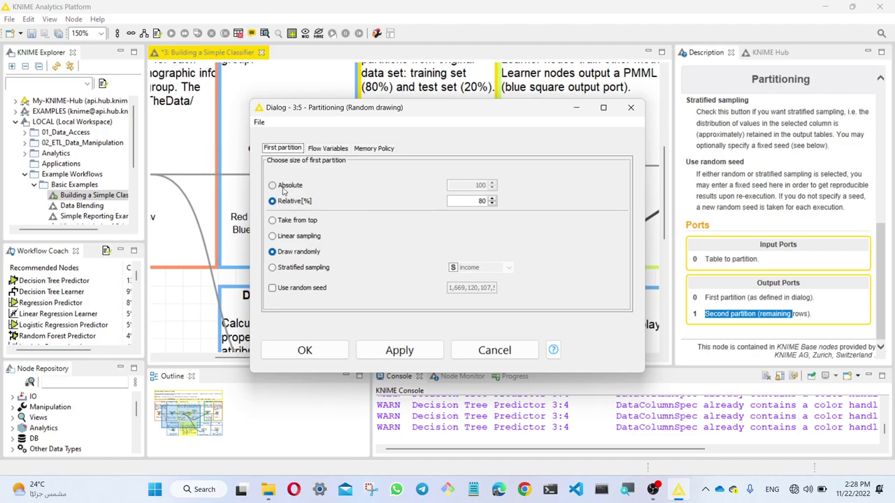
left_click(496, 353)
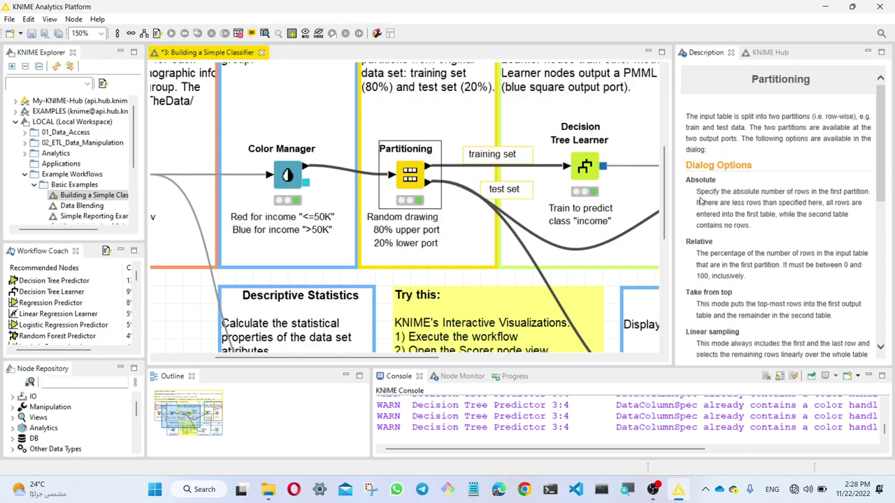
left_click_drag(696, 191, 868, 192)
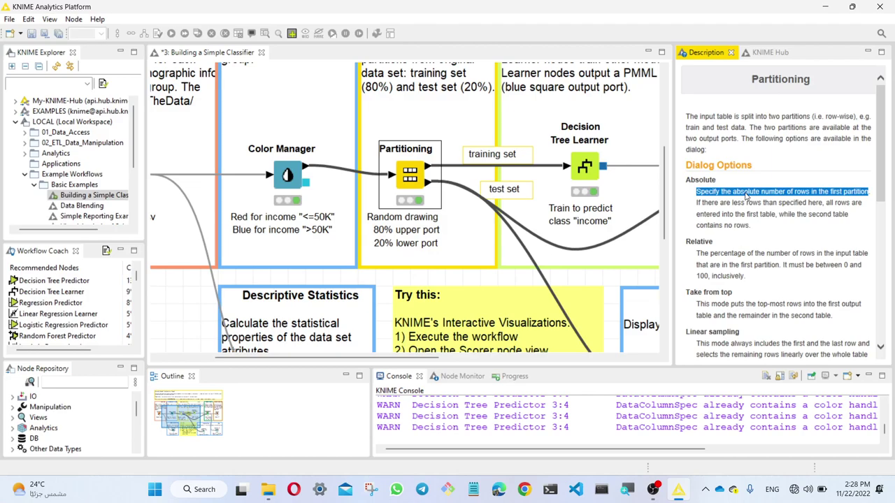
left_click_drag(685, 242, 715, 242)
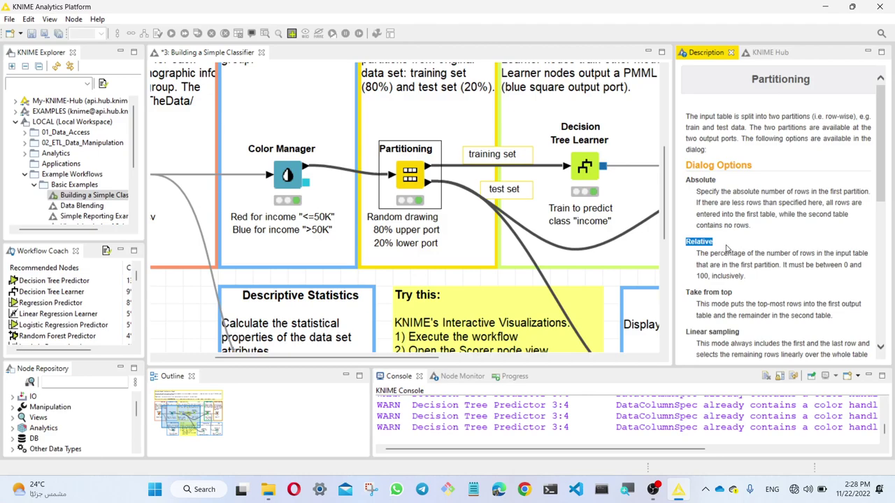
scroll(768, 288, "down", 3)
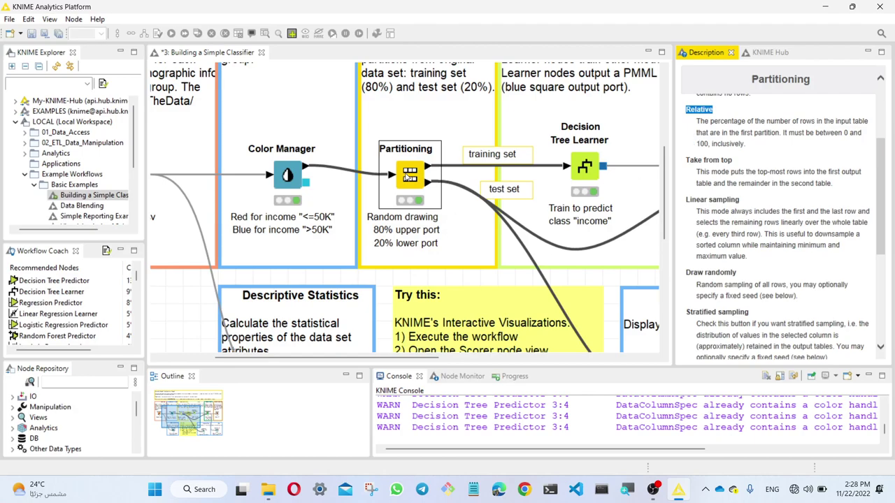
Inspect the Partitioning node's Stratified sampling option and its available class columns, and leave the configuration without saving
double_click(409, 176)
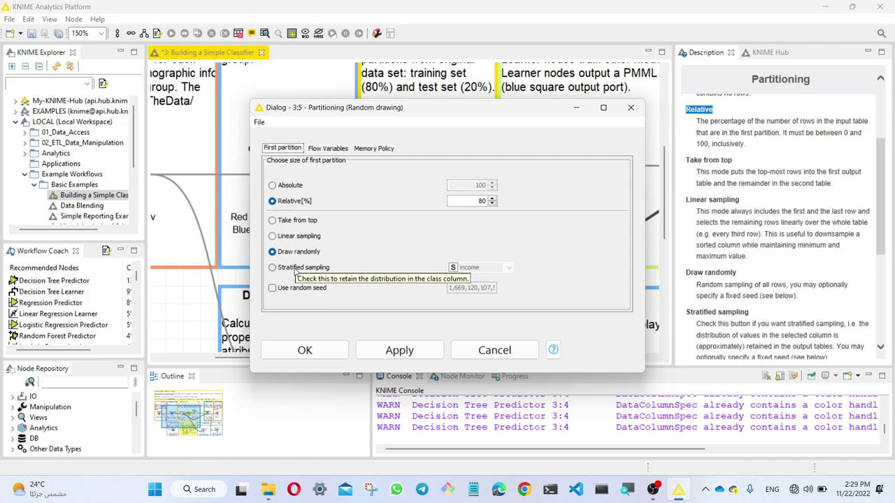
left_click(295, 270)
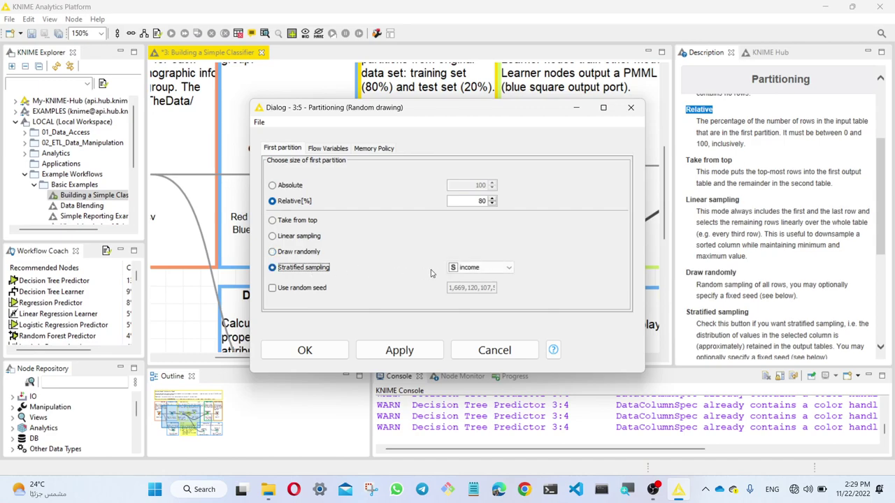
left_click(492, 272)
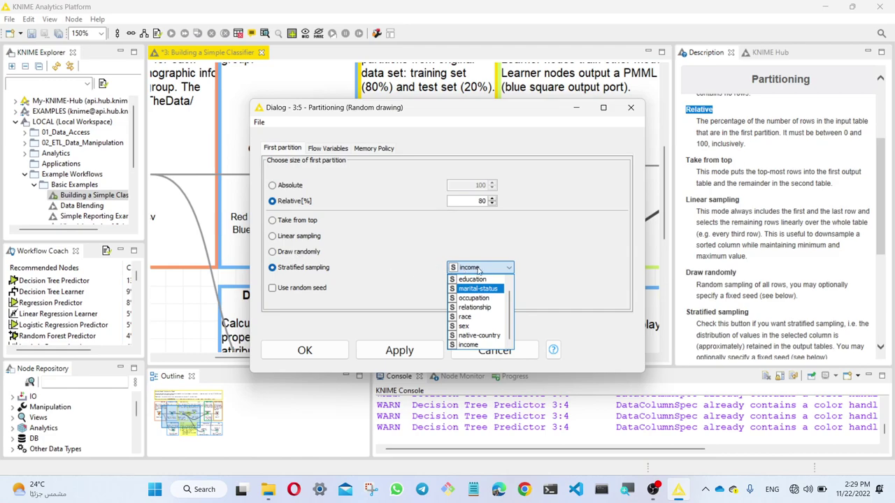
left_click(511, 268)
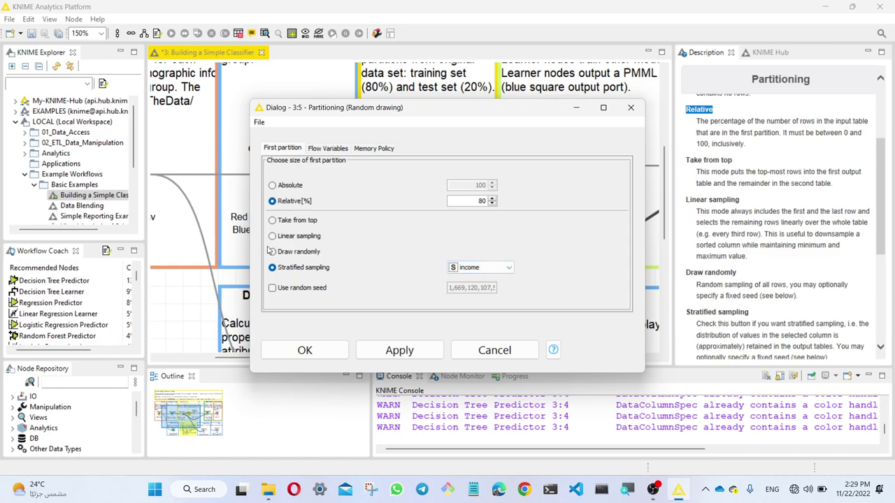
left_click(510, 352)
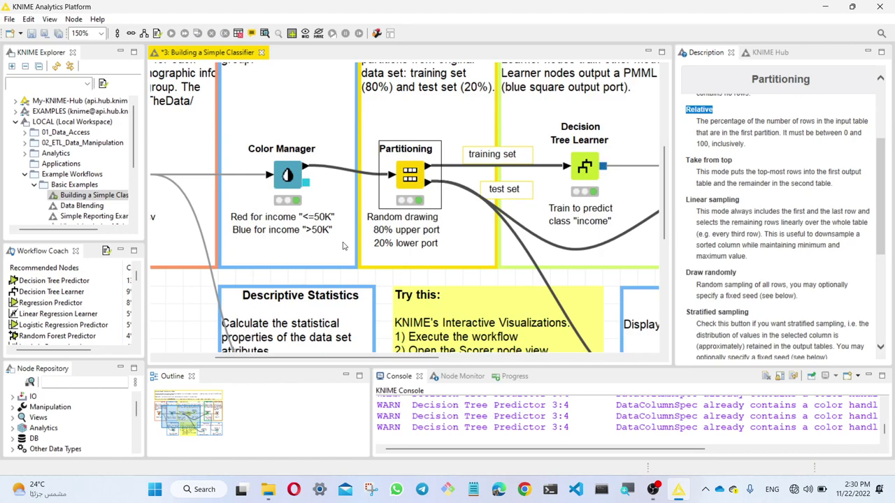
Search the nodes for "pie", place a Pie/Donut Chart node beside the Descriptive Statistics block, and connect the CSV Reader's output to it
scroll(347, 249, "down", 3)
scroll(351, 362, "left", 3)
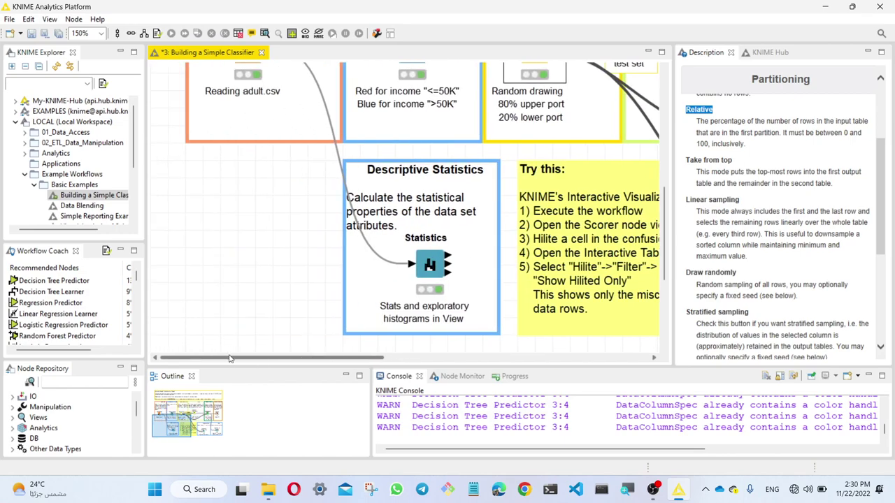
scroll(281, 264, "up", 4)
scroll(281, 264, "down", 4)
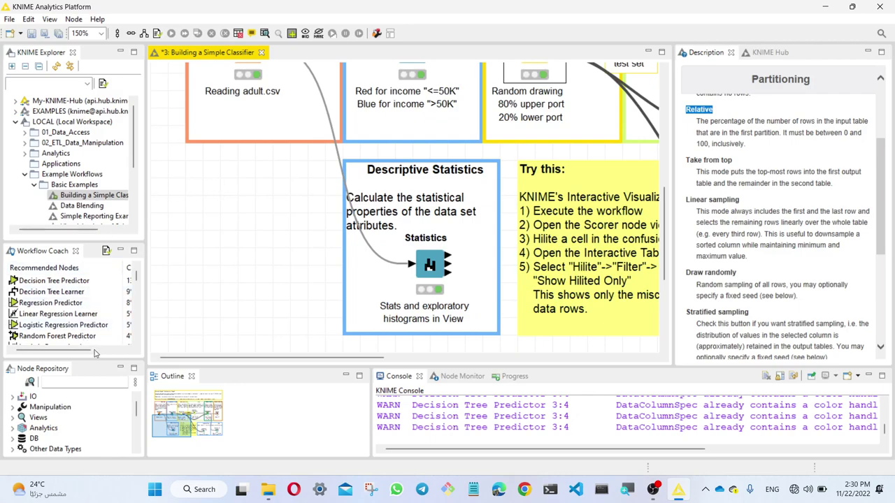
left_click(111, 371)
type("pie")
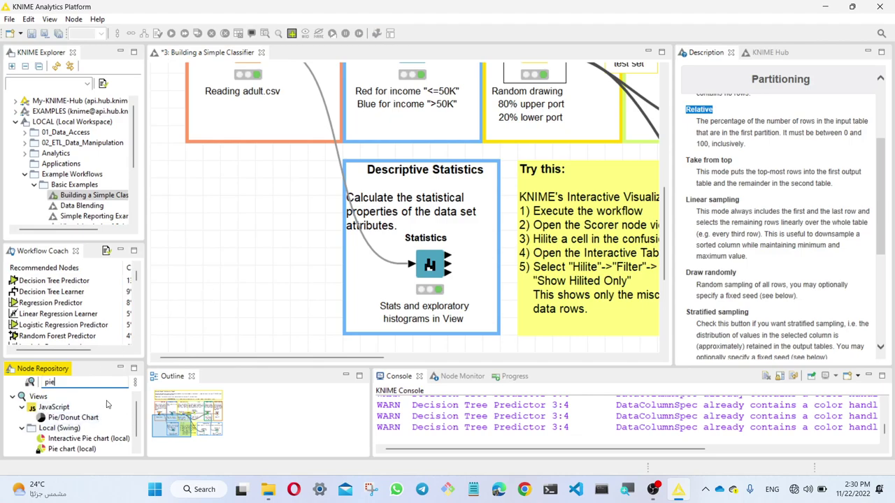
left_click(67, 417)
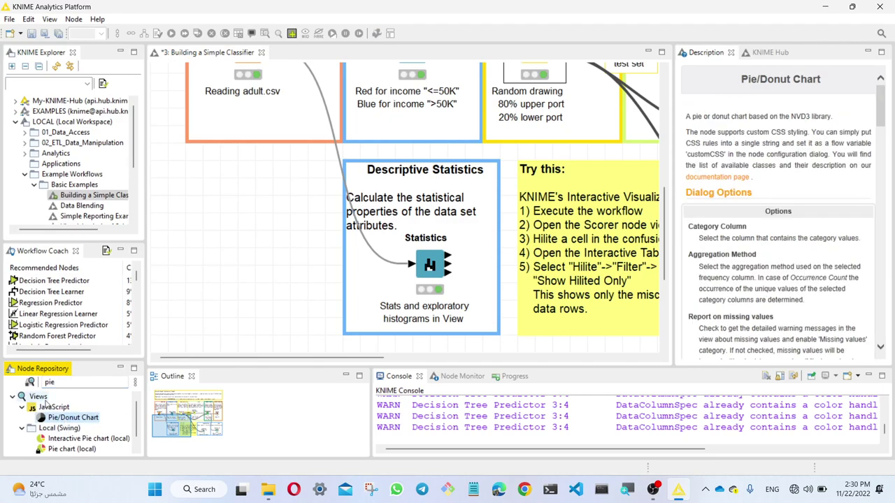
left_click_drag(69, 423, 256, 246)
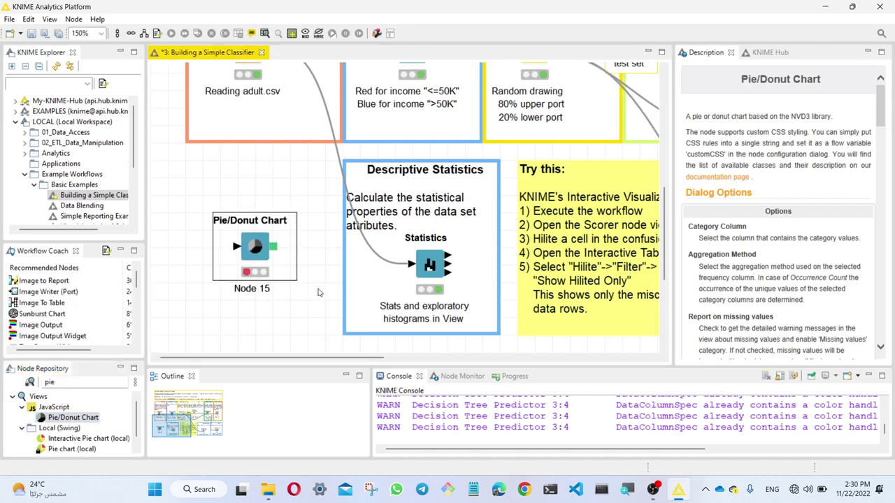
scroll(322, 294, "up", 3)
left_click_drag(268, 135, 236, 335)
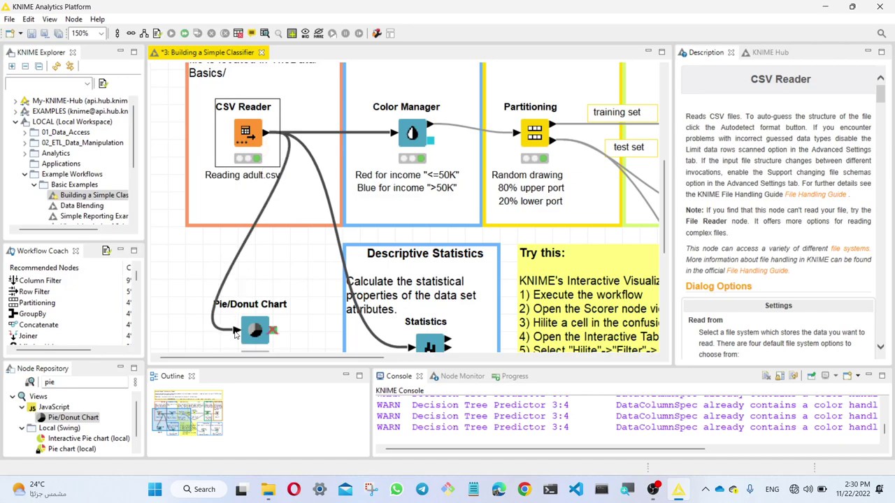
Configure the Pie/Donut Chart node with income as category column and Occurrence Count as aggregation method, and execute it
scroll(244, 237, "down", 5)
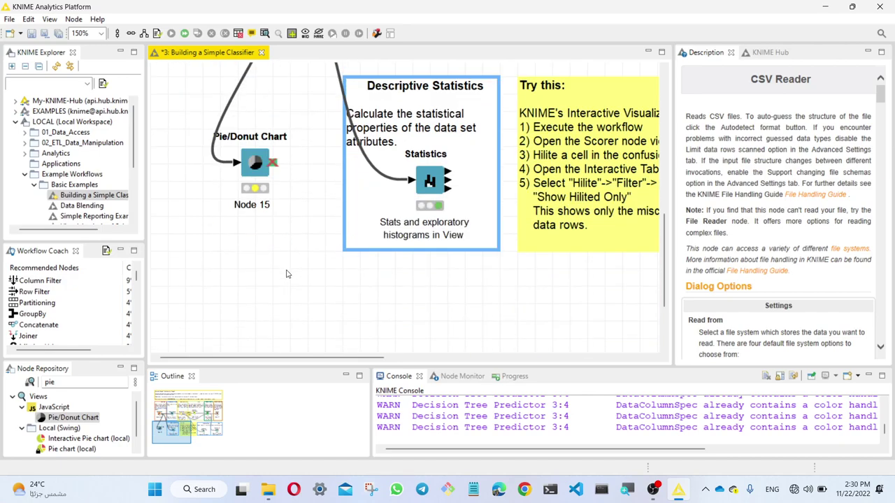
left_click(265, 166)
double_click(255, 164)
left_click(492, 142)
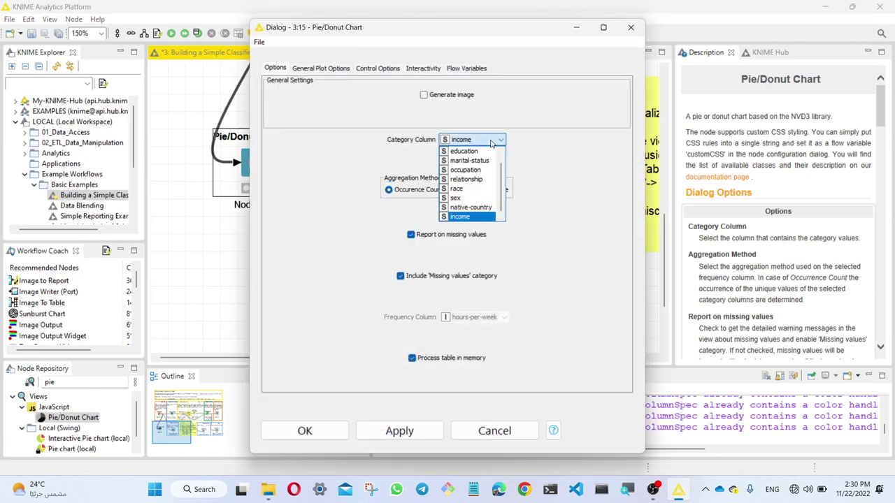
left_click(490, 141)
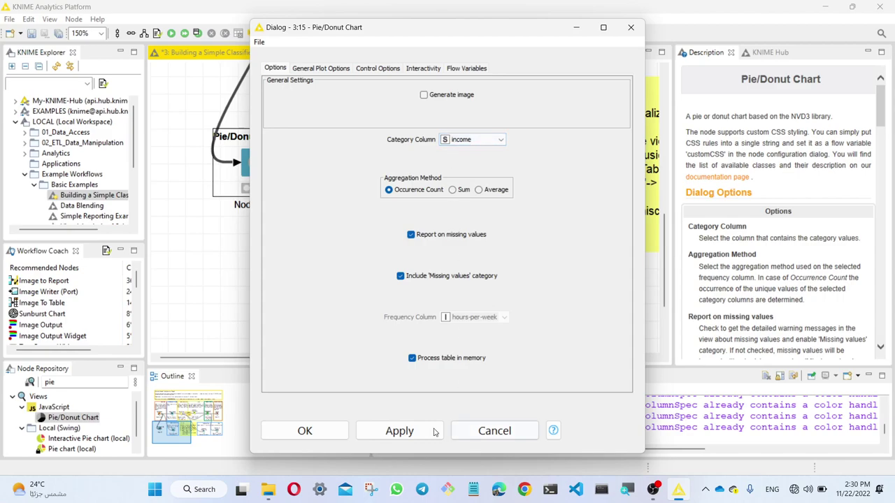
left_click(305, 431)
scroll(292, 254, "up", 3)
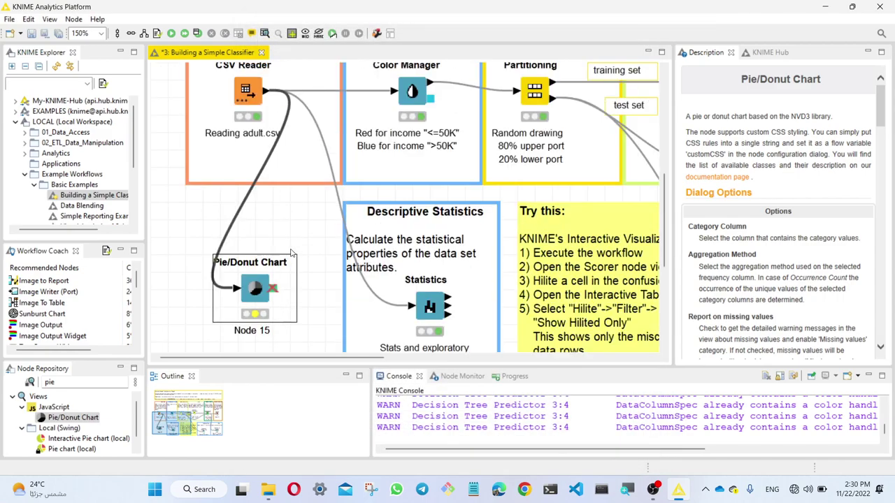
right_click(267, 281)
left_click(318, 209)
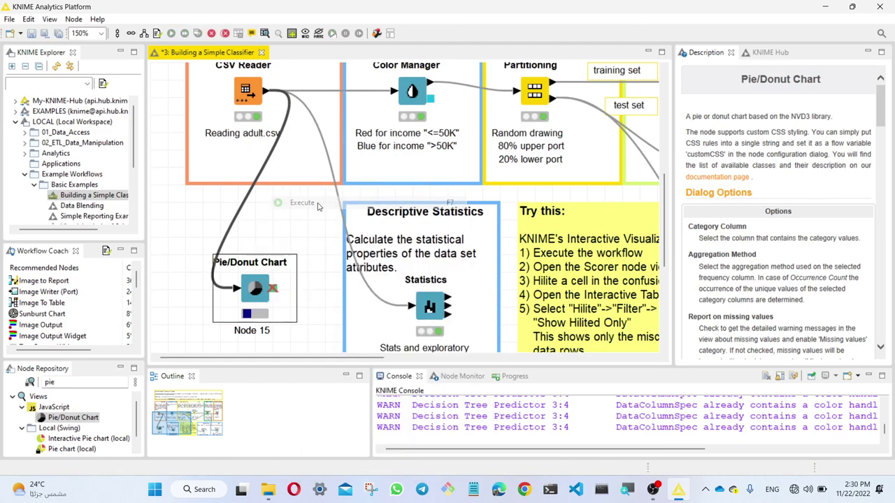
Open the Pie/Donut Chart's interactive view, compare the counts of the <=50K and >50K slices, and close the view
right_click(254, 284)
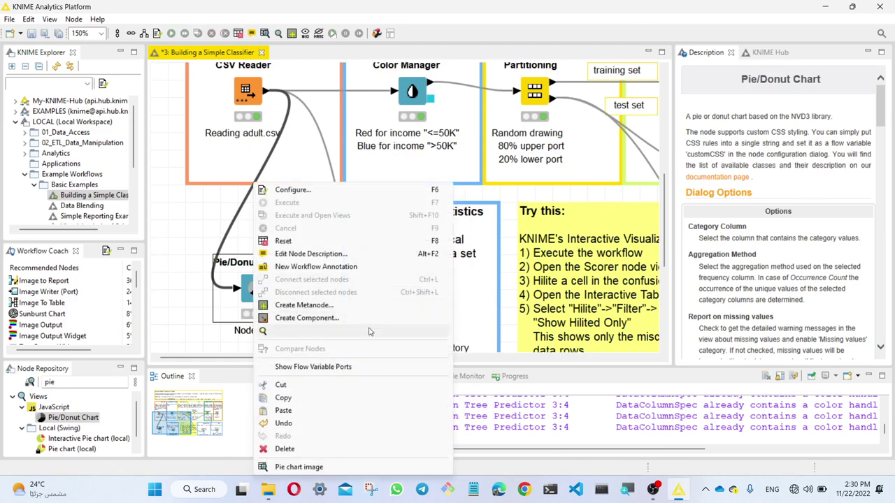
left_click(336, 330)
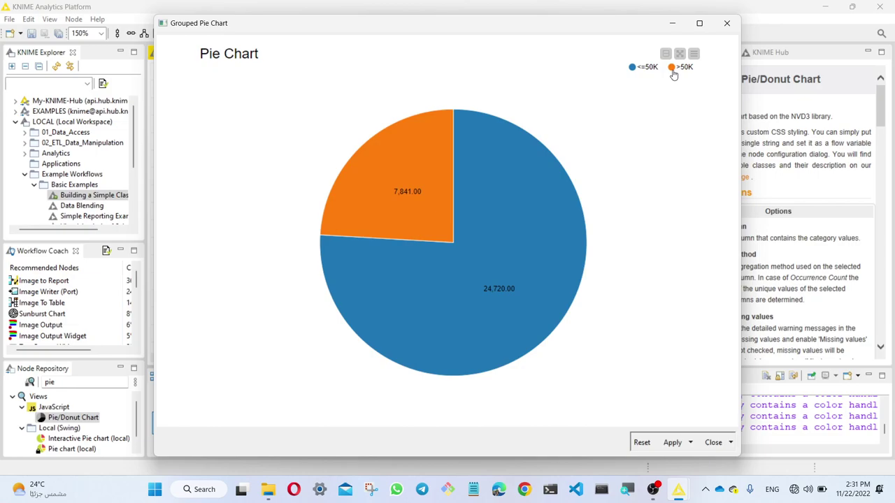
mouse_move(404, 204)
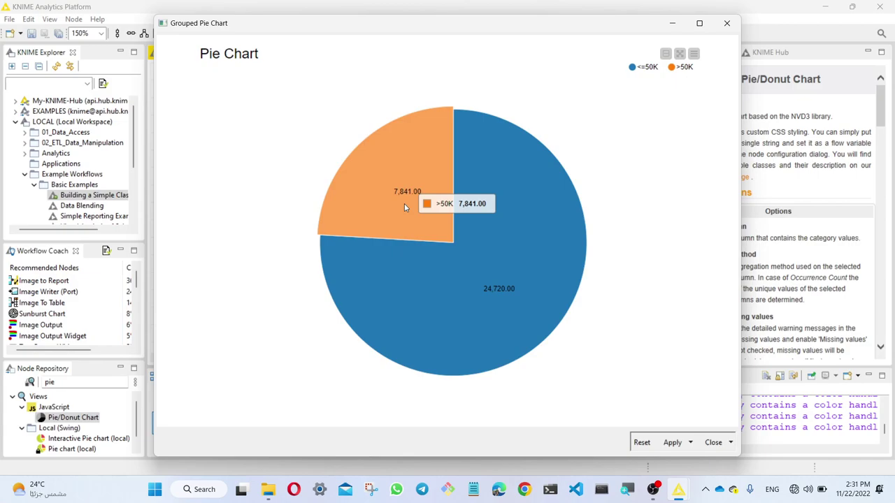
mouse_move(483, 291)
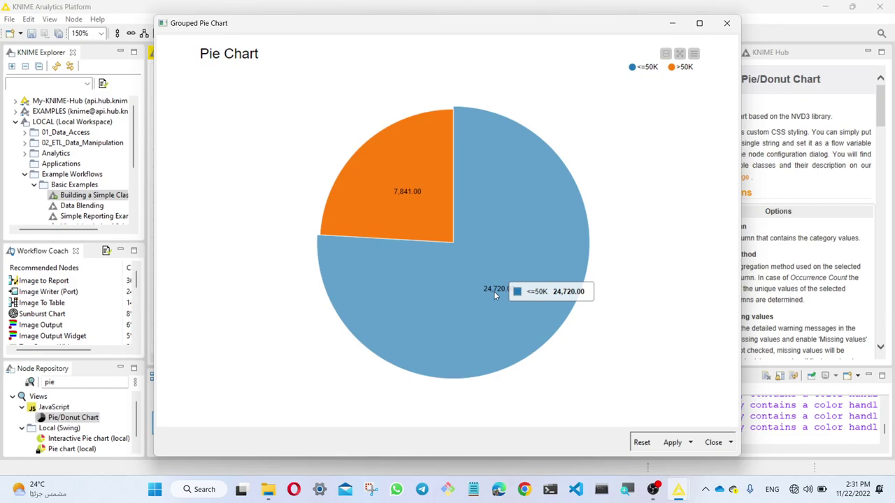
mouse_move(427, 214)
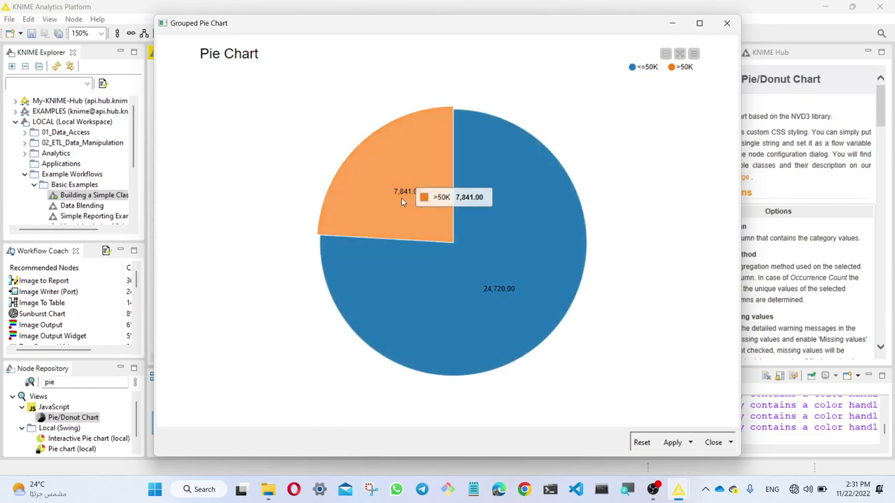
mouse_move(491, 260)
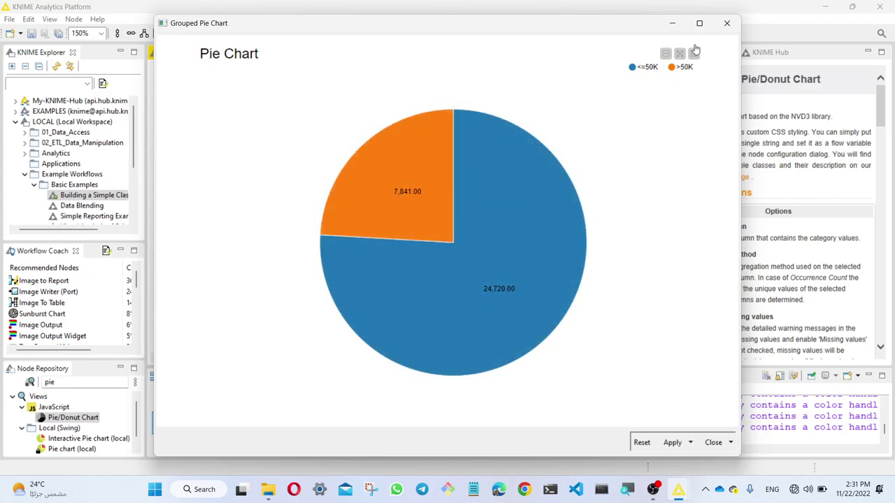
left_click(727, 24)
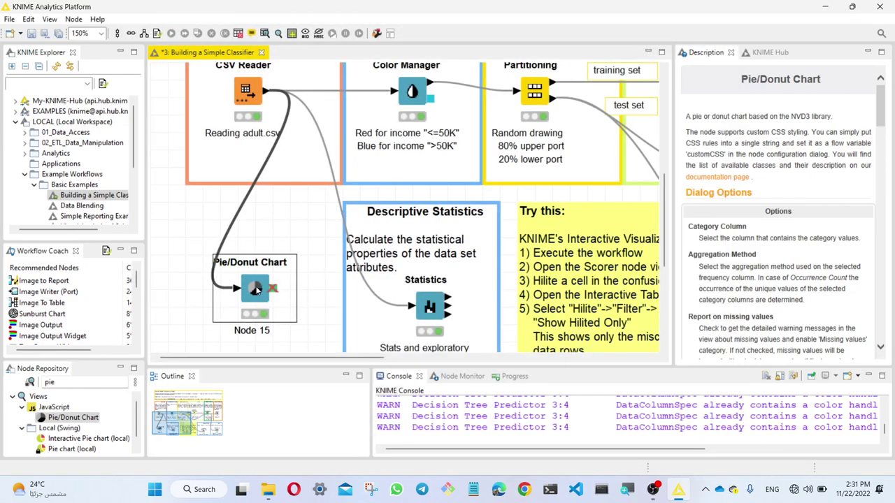
Set the Pie/Donut Chart node's label type to Percent in its general plot options, and re-execute the node
double_click(256, 291)
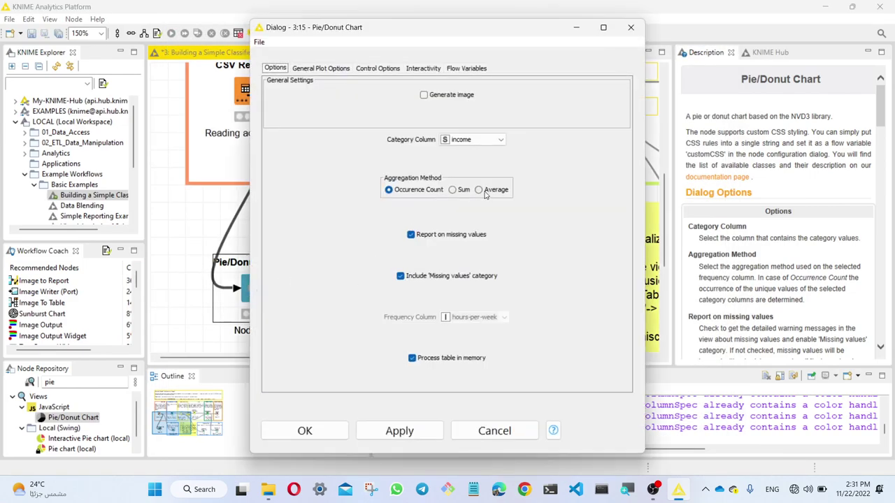
left_click(328, 68)
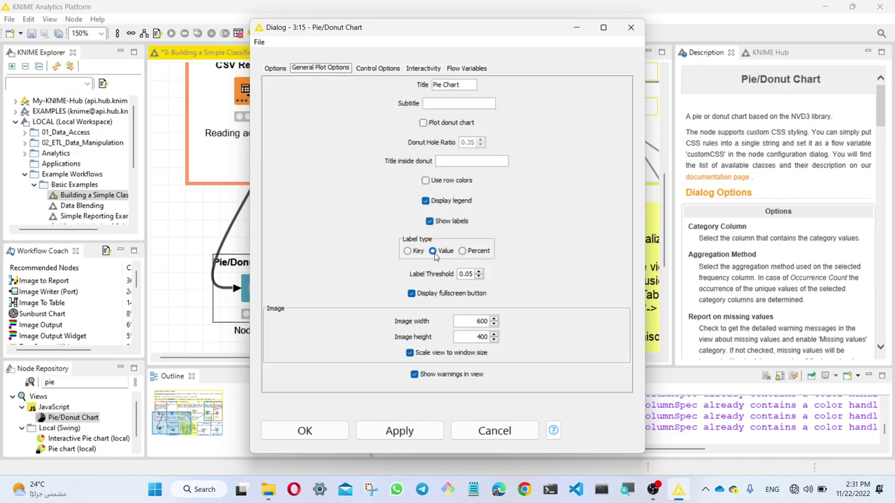
left_click(466, 253)
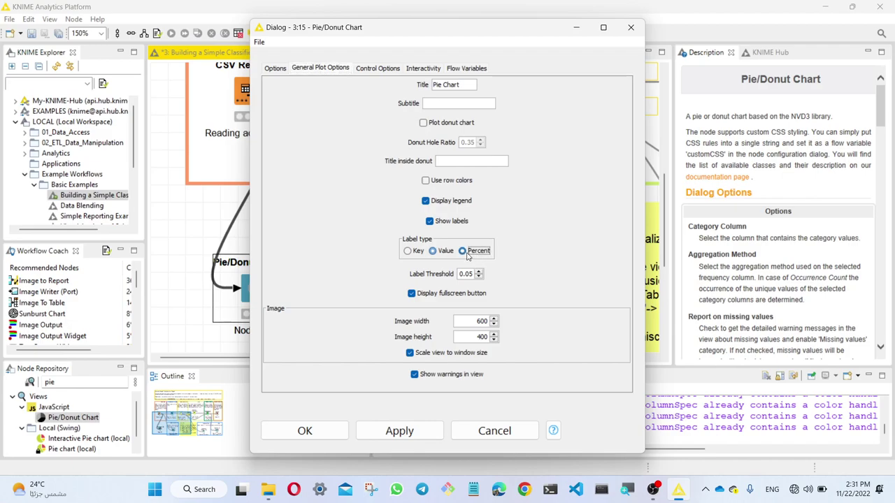
left_click(305, 430)
left_click(544, 260)
right_click(257, 285)
left_click(313, 203)
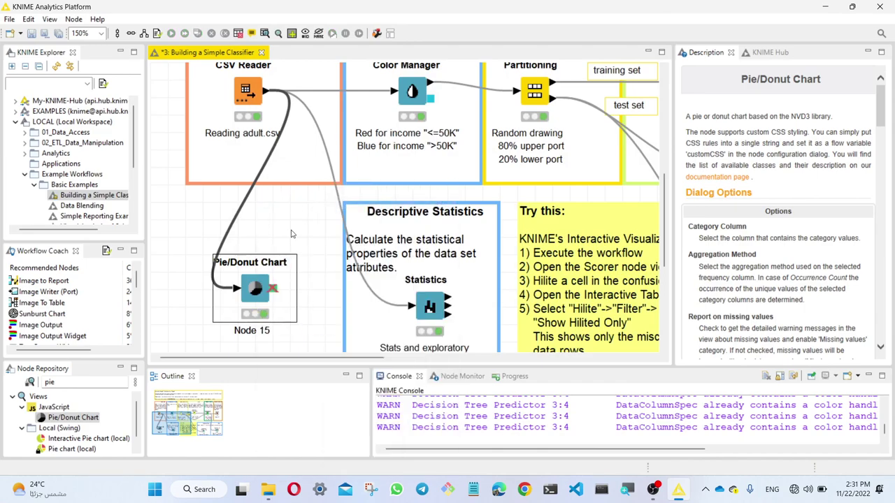
Open the Pie/Donut Chart's interactive view, compare the percentage shares of the <=50K and >50K slices, and close the view
right_click(253, 297)
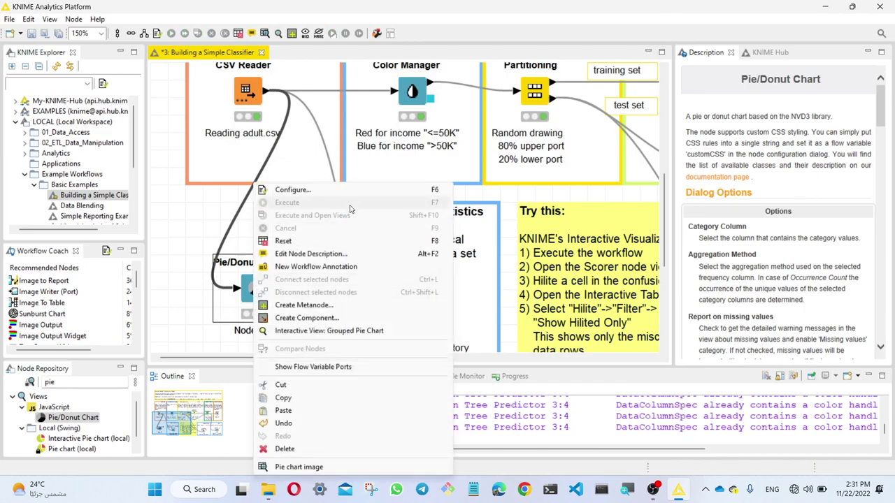
left_click(336, 331)
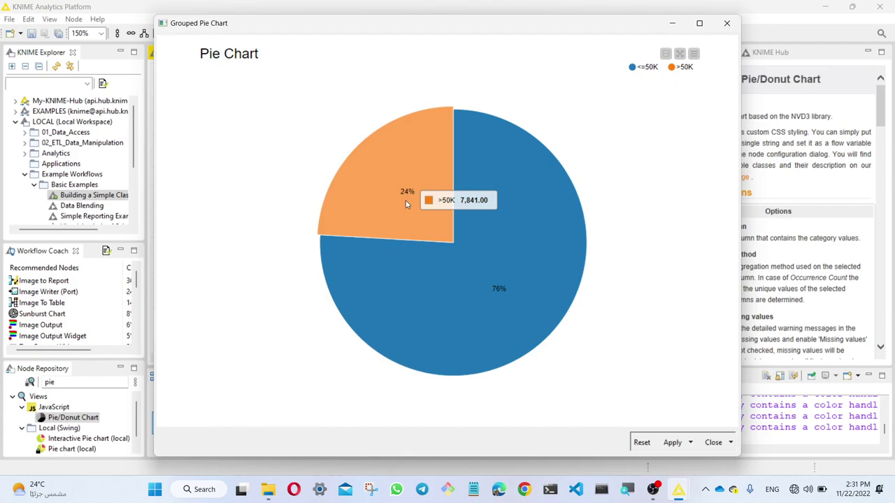
mouse_move(481, 312)
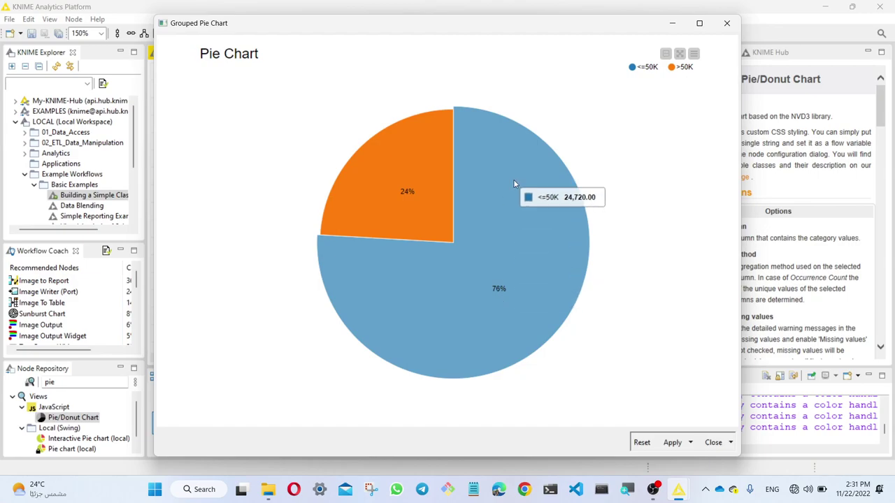
mouse_move(432, 233)
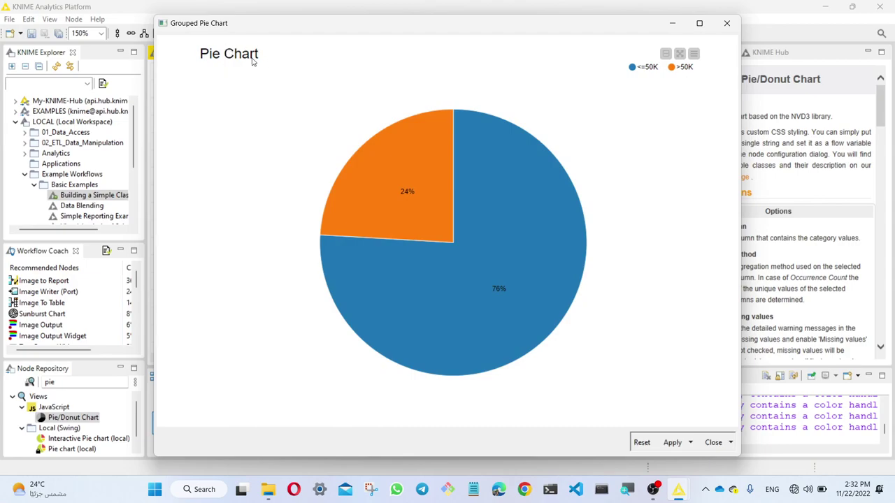
mouse_move(418, 183)
left_click(727, 25)
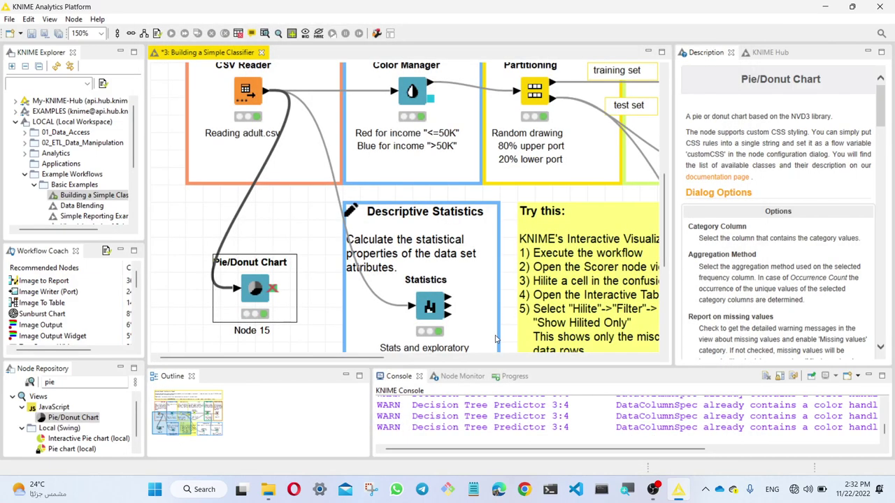
Follow the training set from the Partitioning node to the Decision Tree Learner, and read the learner's input and output port descriptions
scroll(364, 272, "up", 3)
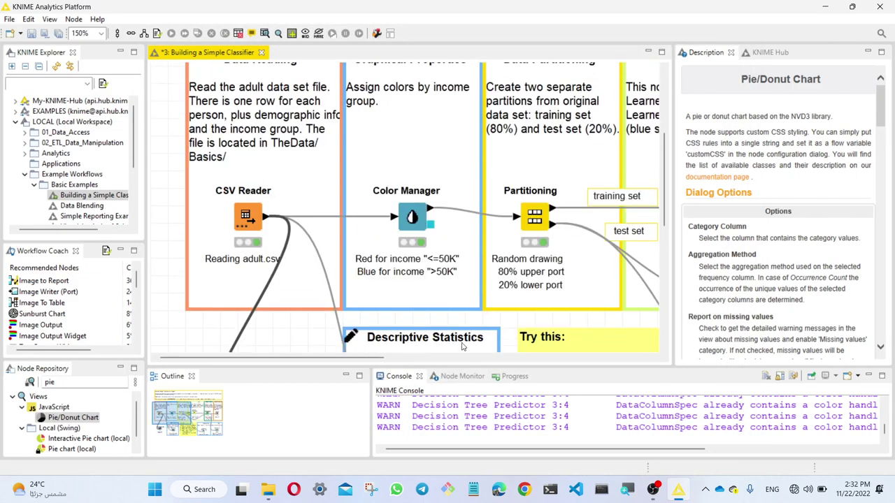
left_click(543, 221)
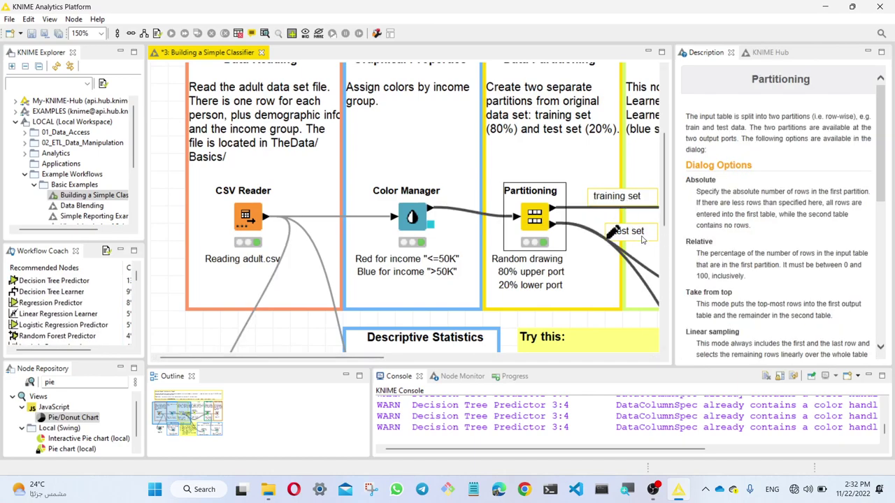
left_click_drag(340, 357, 444, 360)
left_click(479, 210)
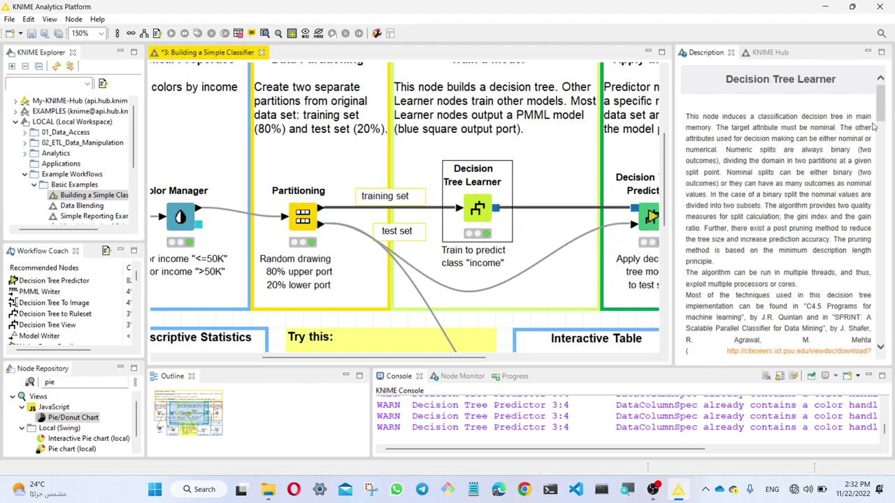
left_click_drag(886, 118, 891, 302)
left_click_drag(702, 189, 771, 204)
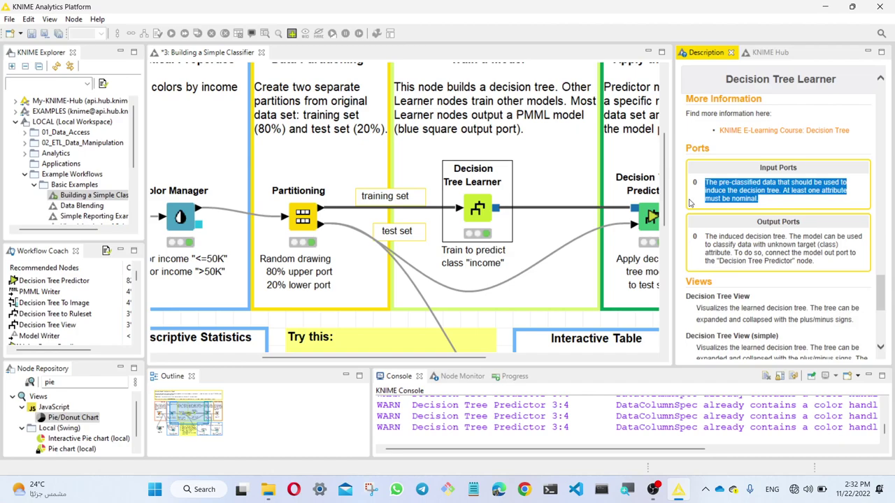
left_click(718, 243)
left_click_drag(705, 239, 811, 262)
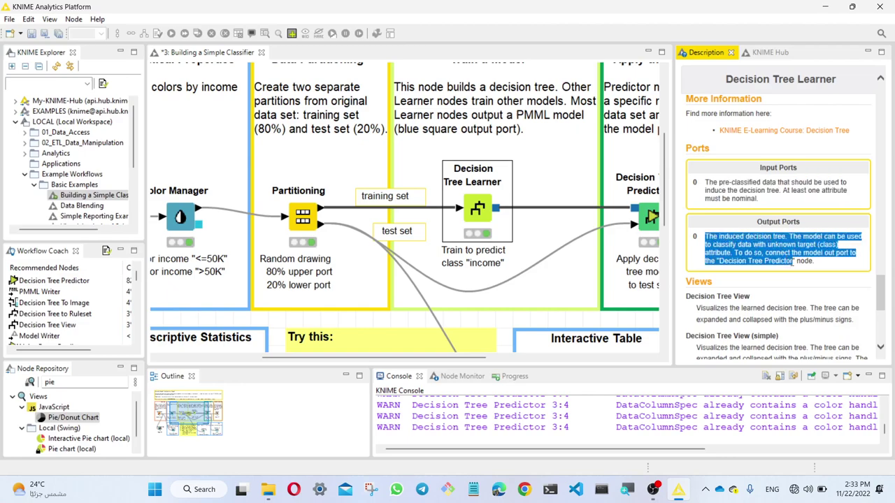
Open the Decision Tree Learner's Decision Tree View, maximize it and set its zoom to 140%
right_click(502, 219)
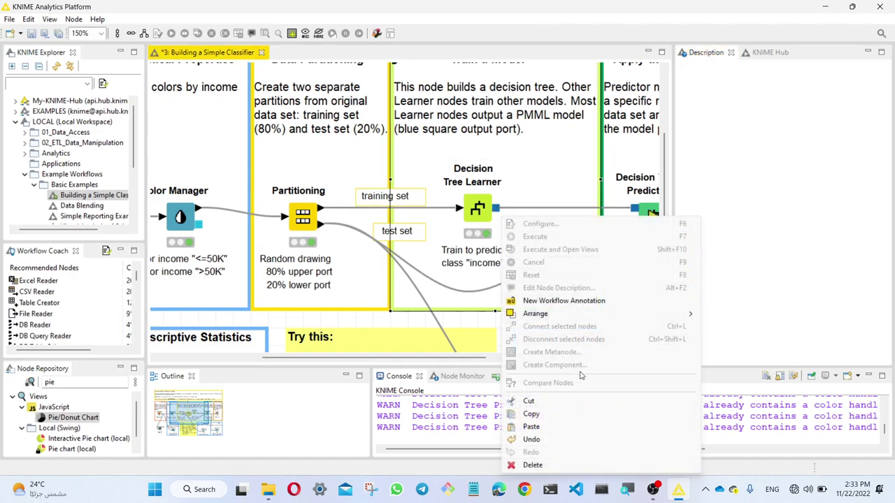
left_click(484, 213)
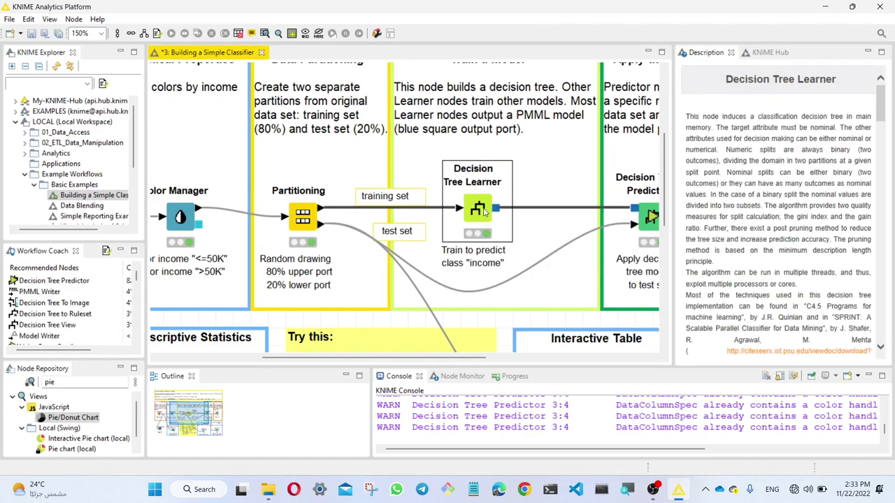
right_click(478, 213)
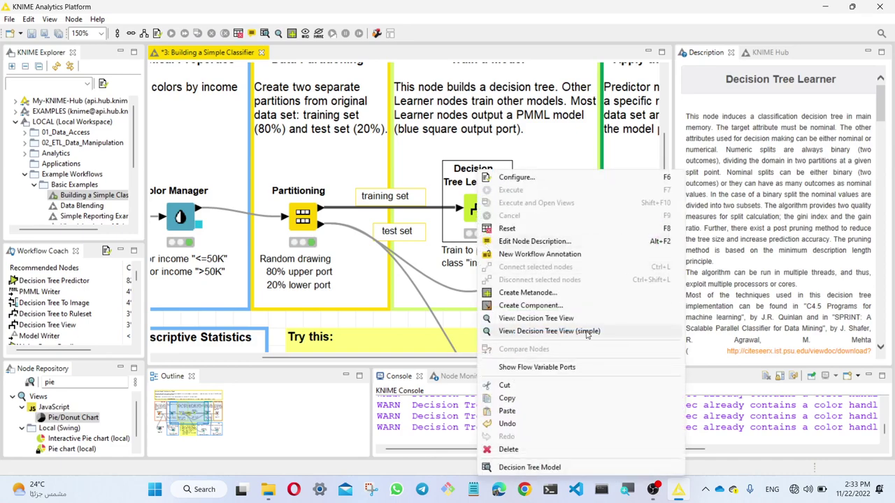
left_click(559, 319)
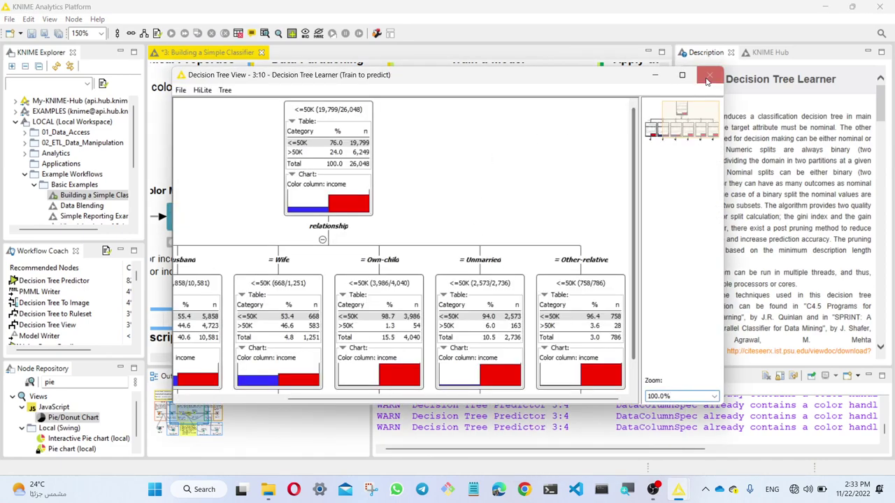
left_click(682, 75)
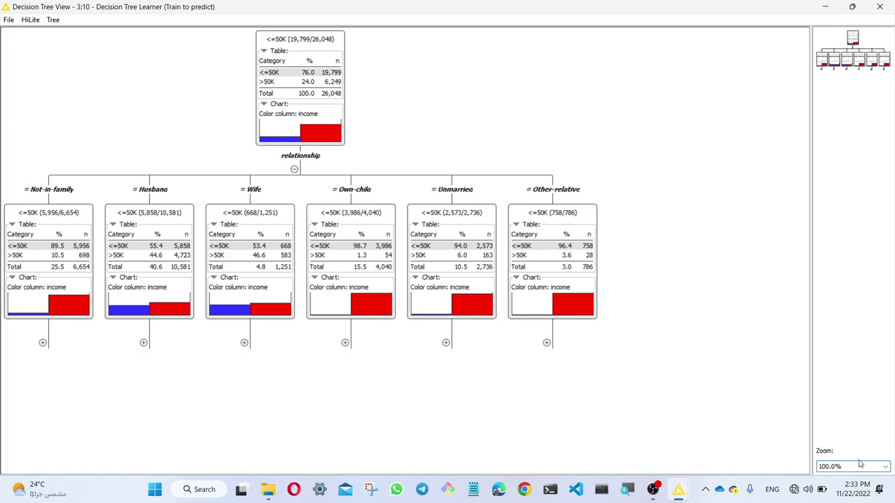
left_click(882, 466)
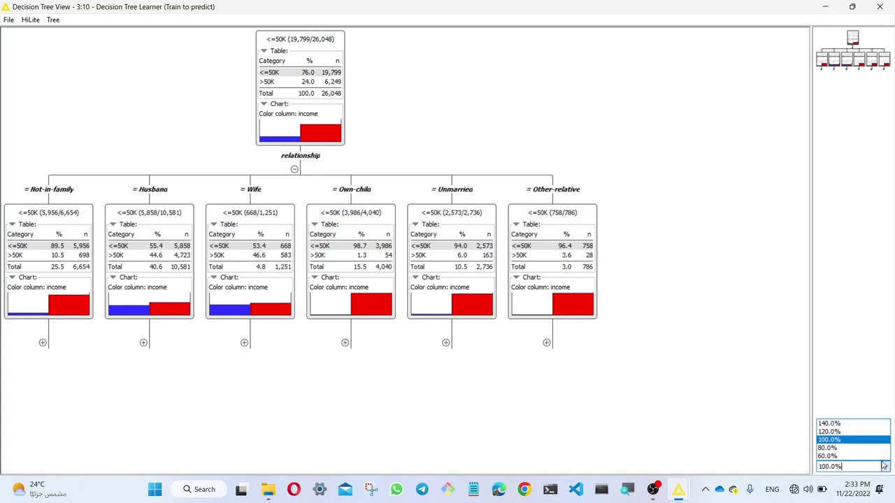
left_click(866, 423)
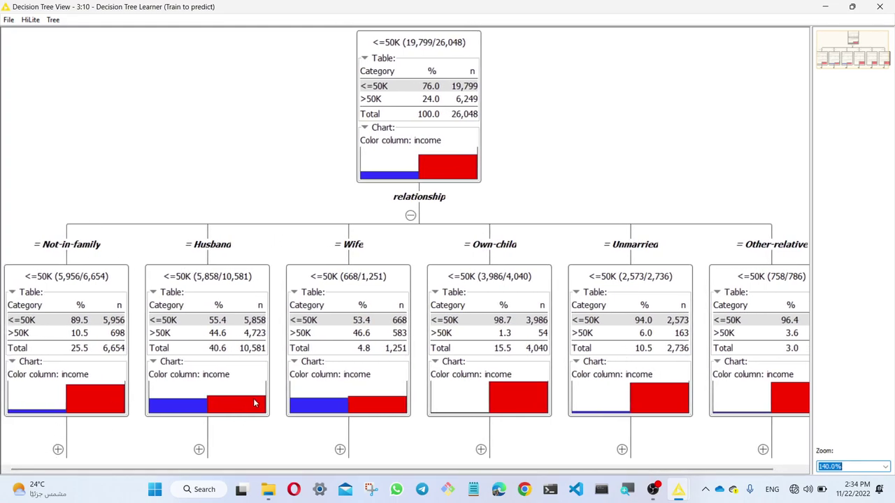
Examine the tree's relationship branches, then expand the Husband branch and inspect its split by education
scroll(294, 375, "right", 2)
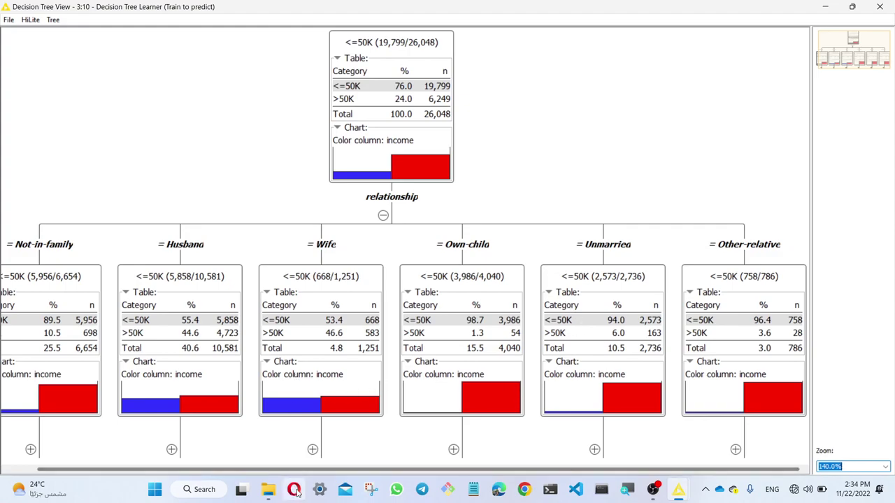
left_click_drag(168, 470, 105, 470)
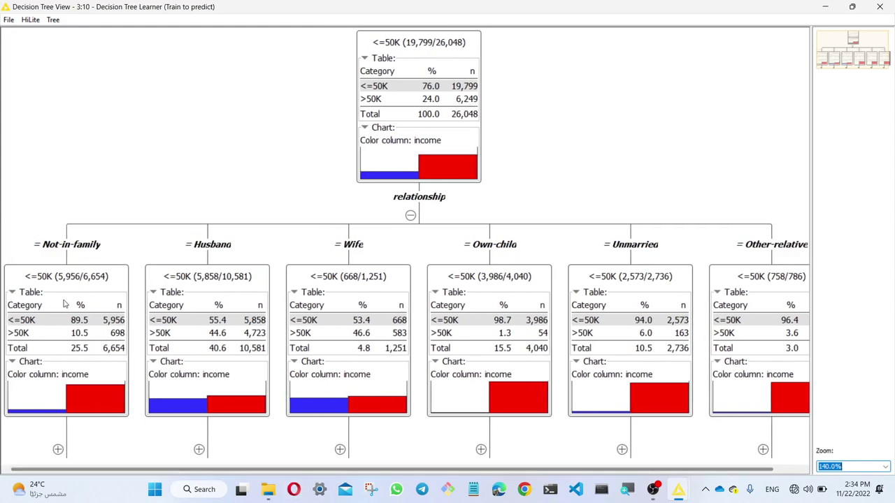
left_click(198, 450)
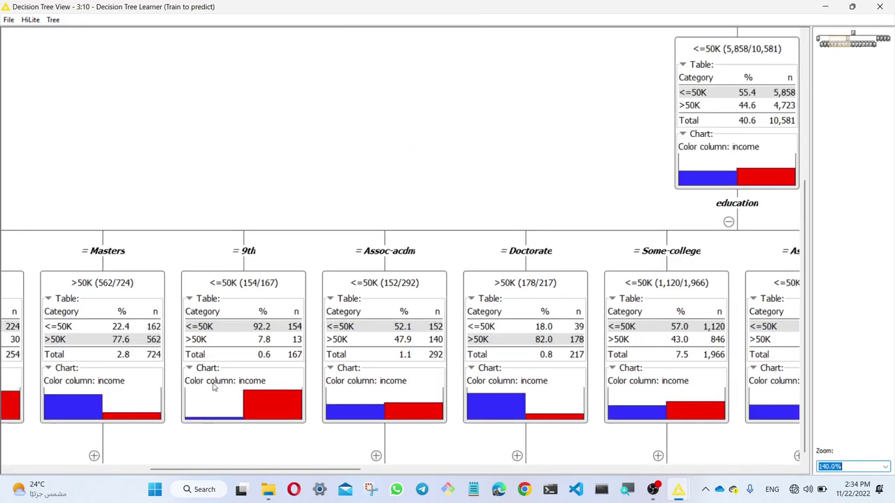
scroll(745, 249, "up", 1)
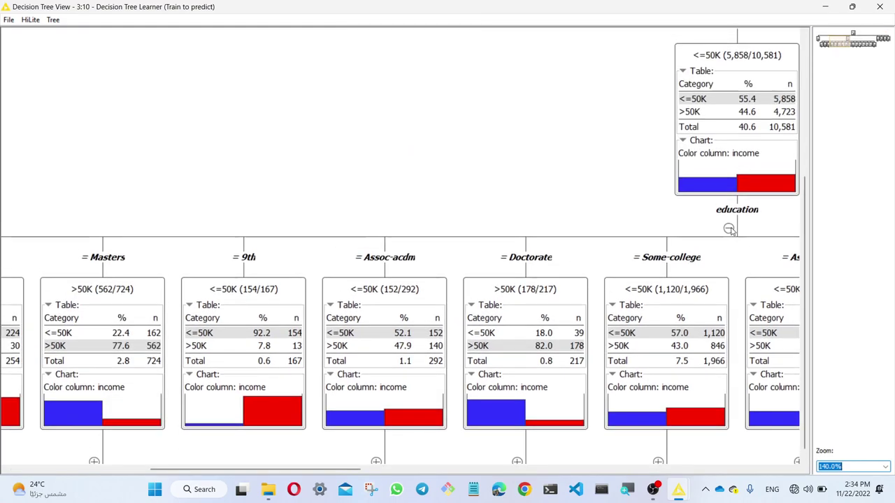
scroll(746, 185, "up", 3)
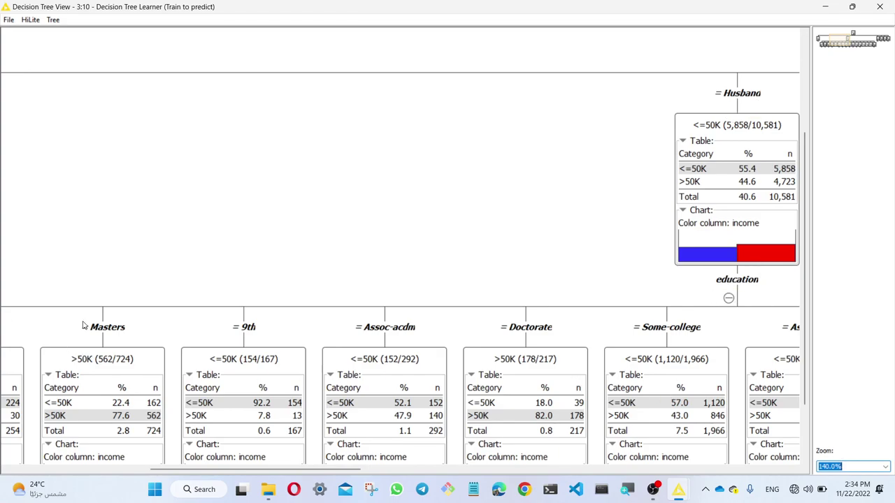
left_click_drag(291, 472, 403, 478)
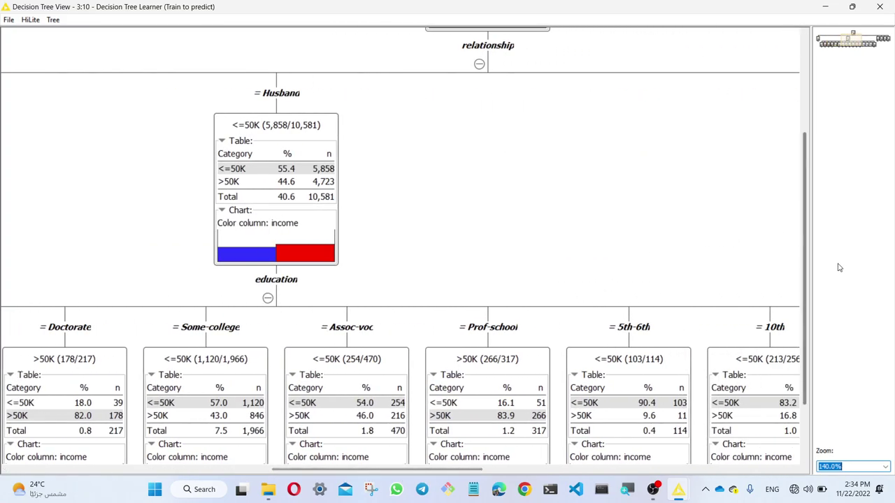
left_click_drag(804, 293, 799, 349)
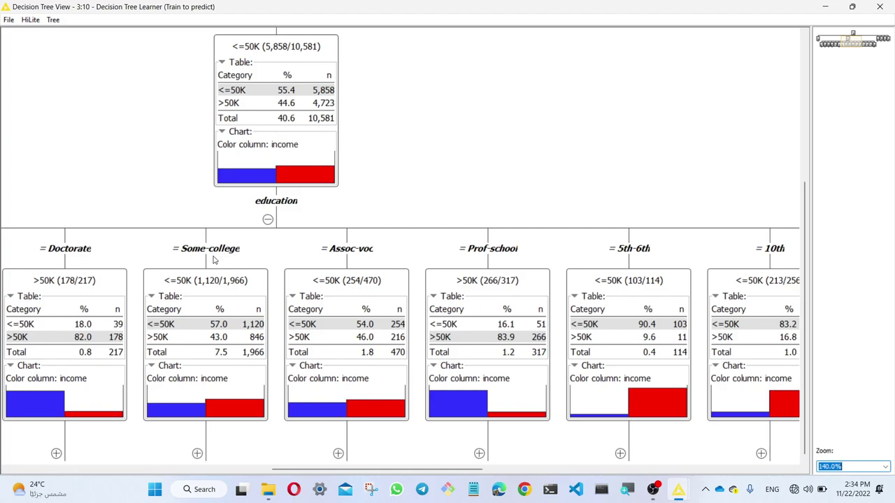
Expand the Some-college branch and its capital-gain <= 5,095.5 node, examine the split by occupation, and close the tree view
left_click(198, 454)
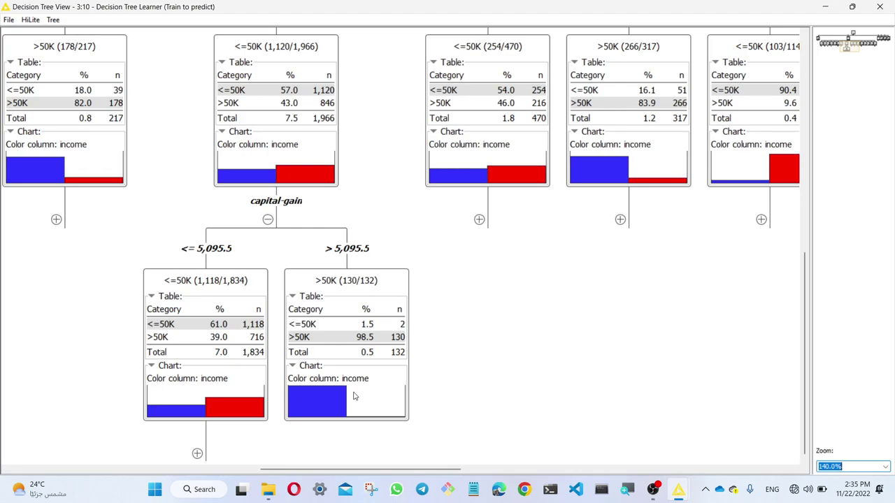
left_click(379, 399)
left_click(242, 393)
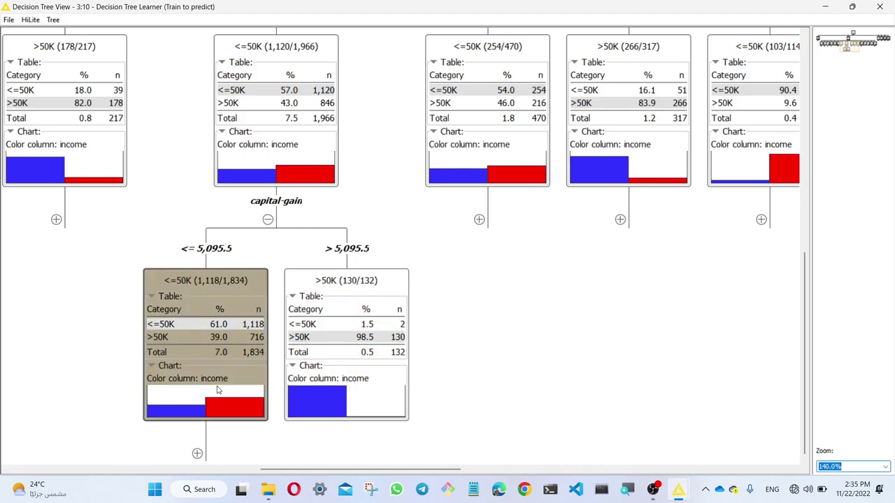
left_click(197, 455)
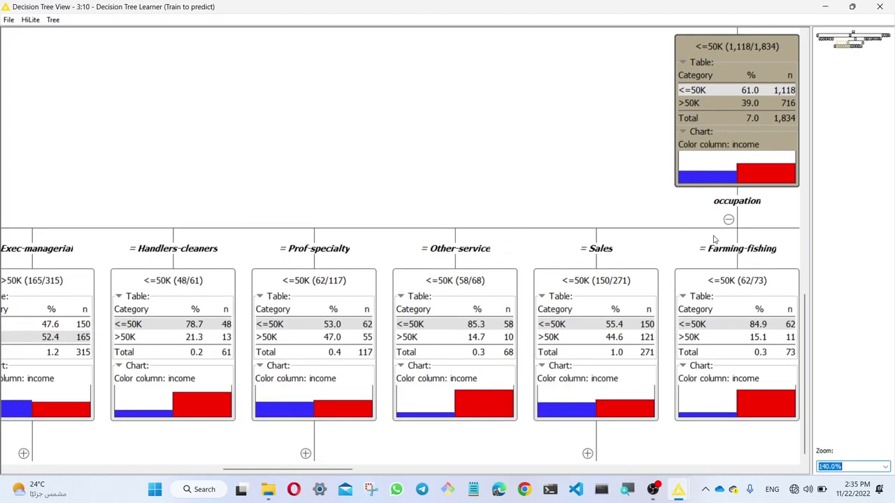
left_click_drag(317, 469, 480, 473)
left_click_drag(805, 374, 797, 112)
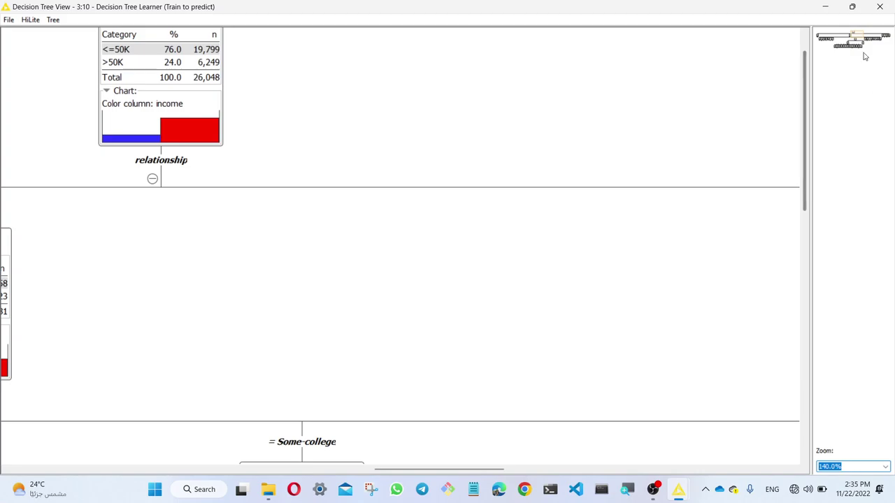
left_click(880, 6)
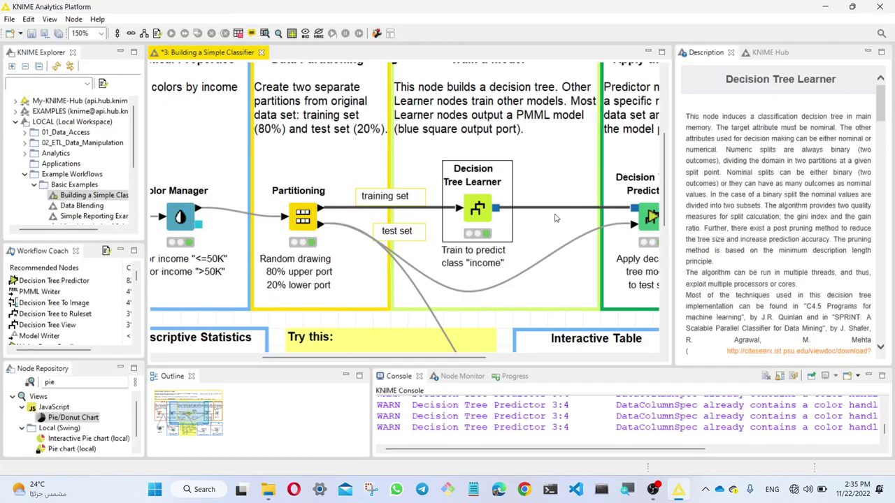
Select the Decision Tree Predictor, read its input and output port descriptions, and trace its model and test set connections
scroll(321, 361, "right", 5)
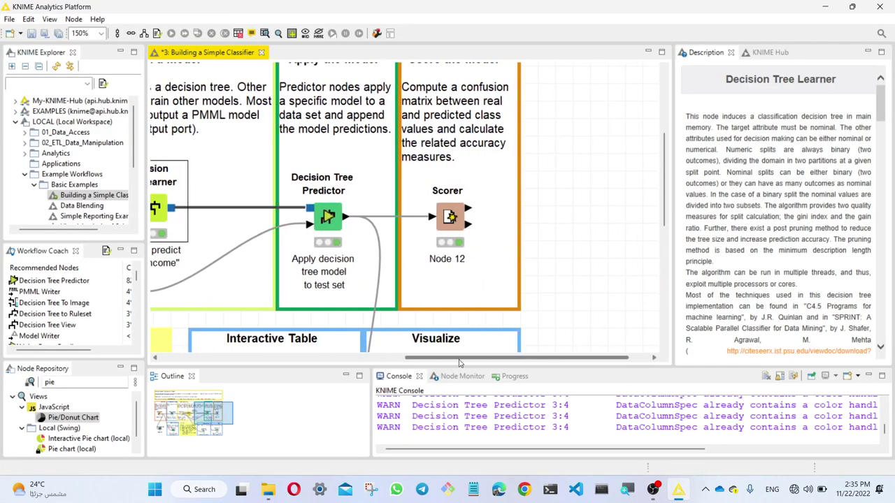
scroll(395, 361, "right", 3)
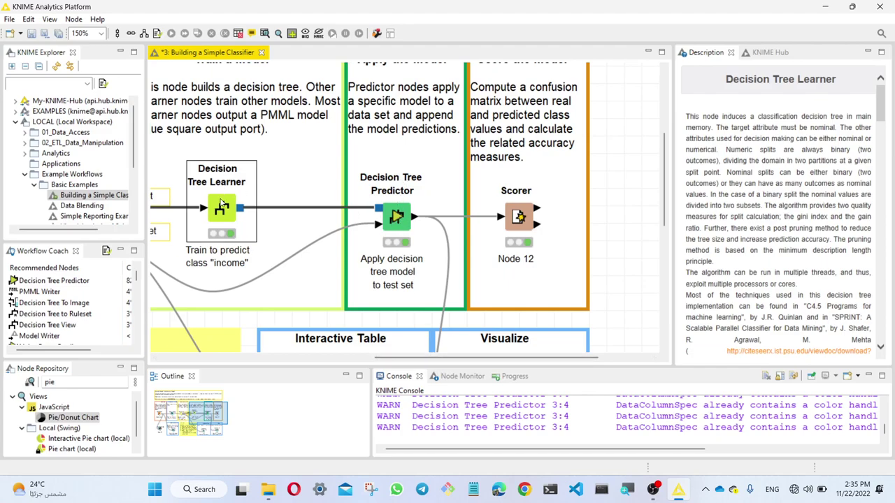
left_click(401, 218)
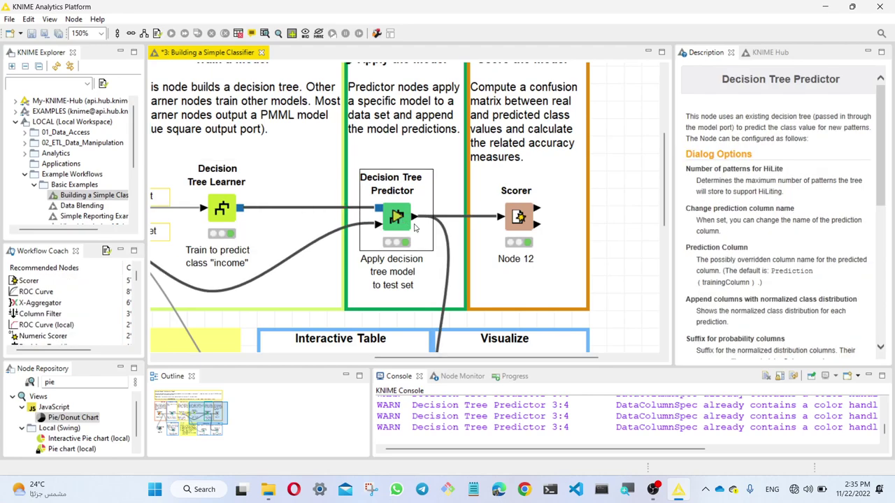
left_click_drag(883, 161, 882, 314)
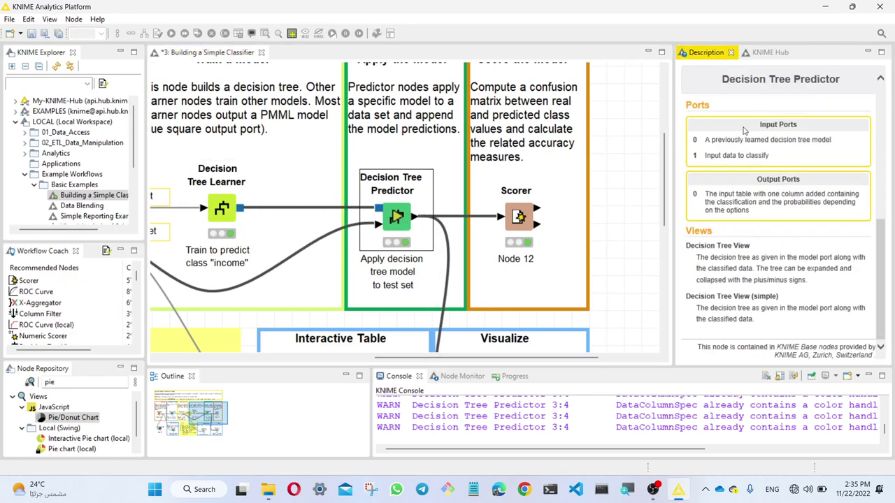
left_click_drag(703, 142, 821, 145)
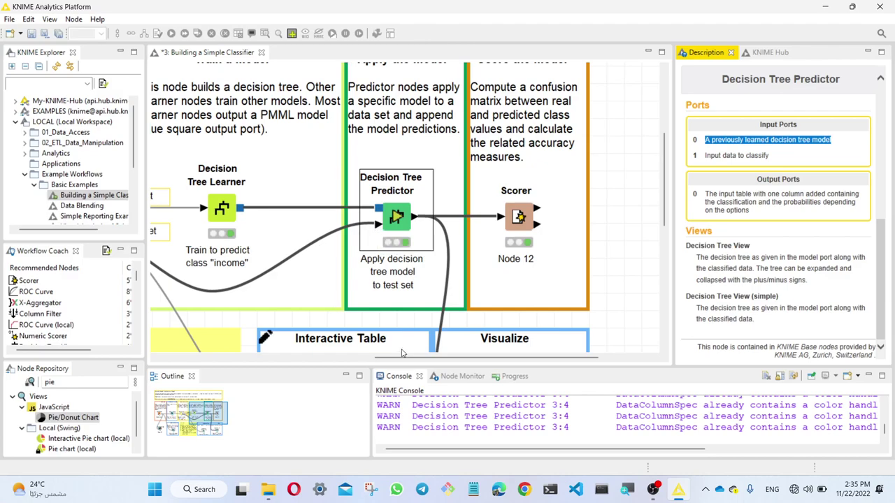
left_click_drag(406, 358, 299, 359)
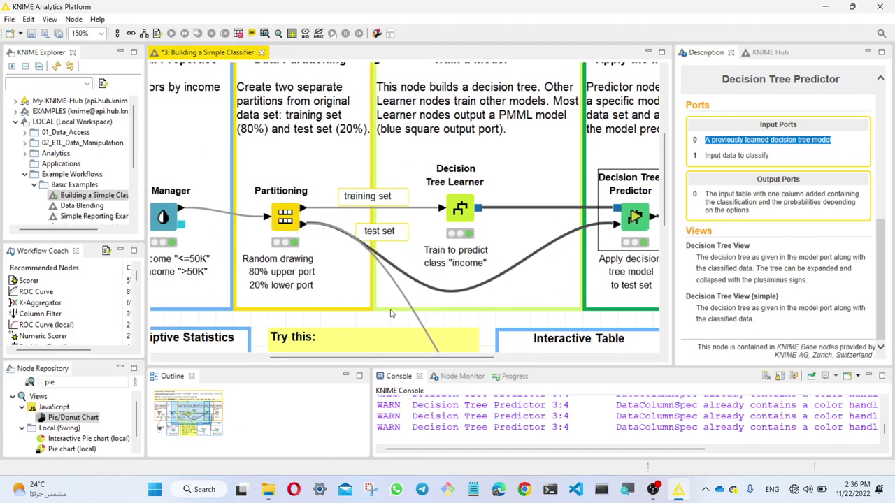
left_click_drag(362, 359, 486, 359)
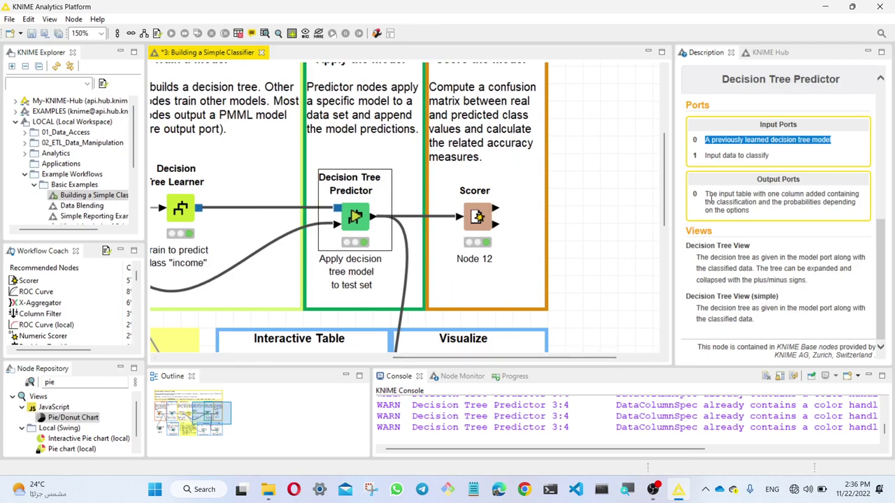
left_click_drag(705, 195, 780, 209)
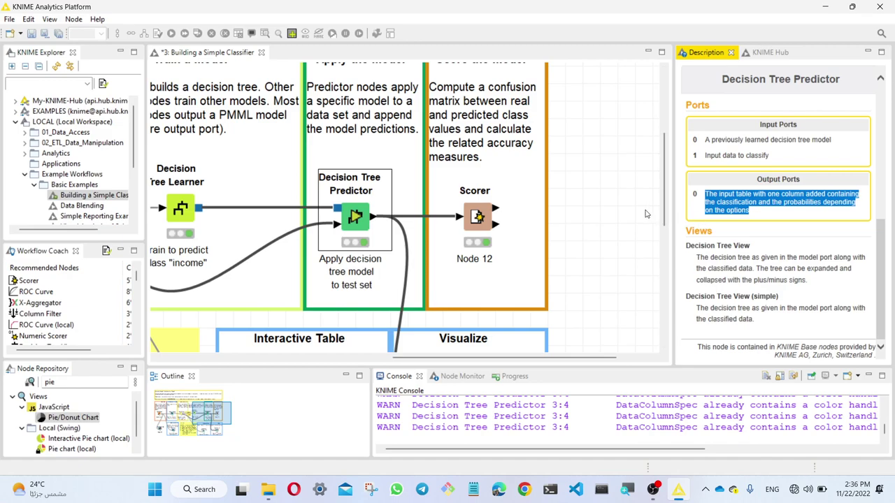
Open the Decision Tree Predictor's configuration, review its Options, Flow Variables and Memory Policy settings, and close it without changes
left_click(355, 217)
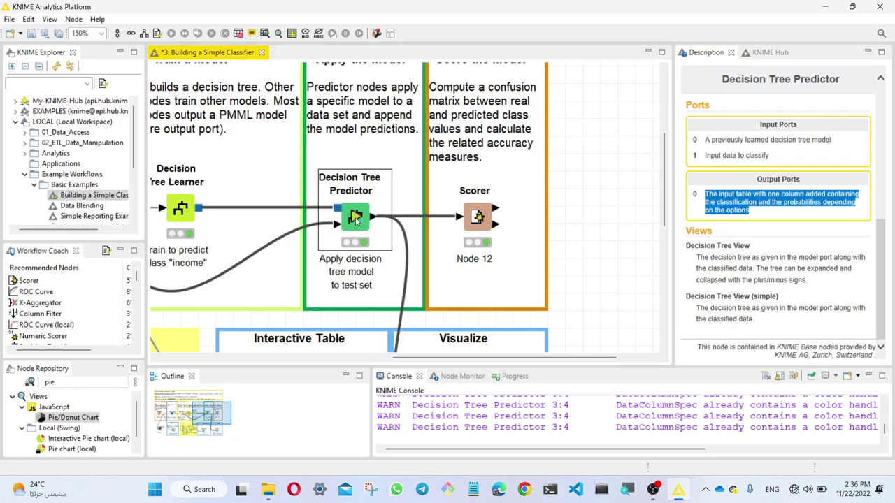
double_click(355, 217)
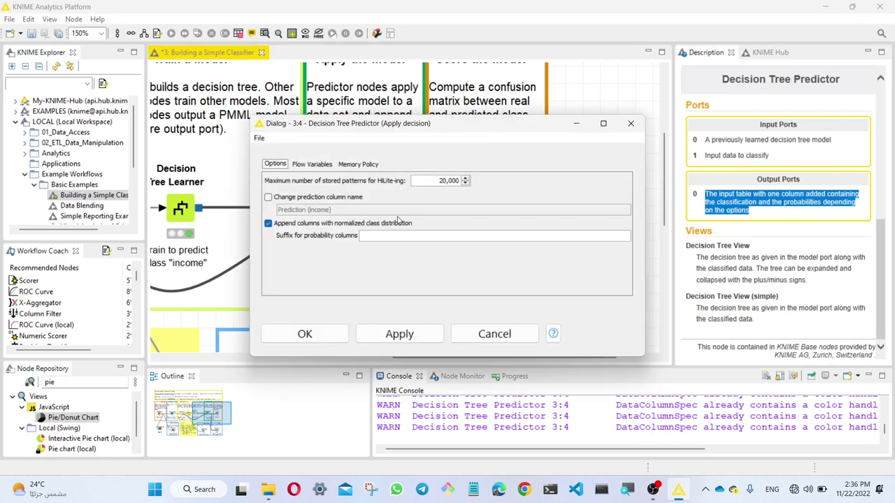
left_click(515, 335)
scroll(349, 174, "up", 1)
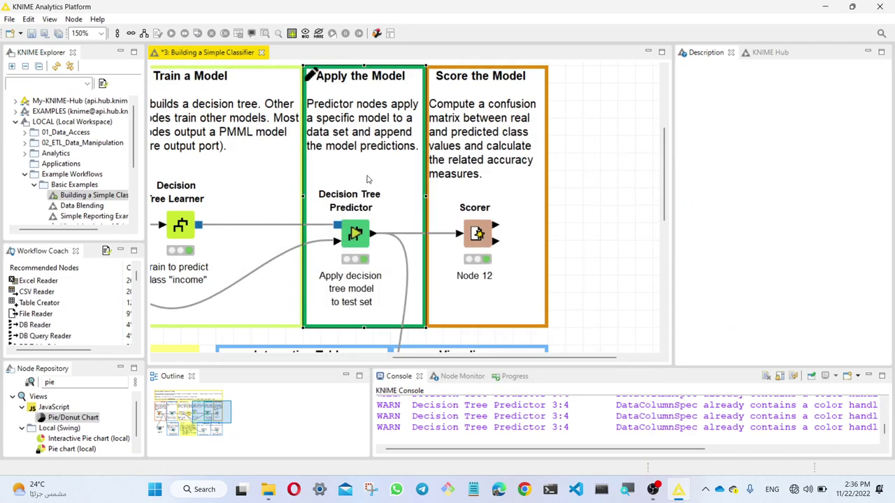
double_click(356, 233)
left_click(314, 166)
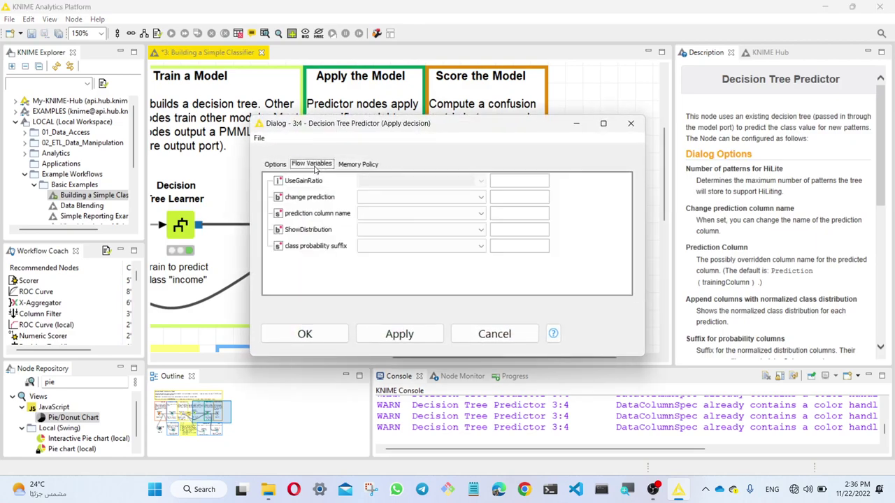
left_click(283, 167)
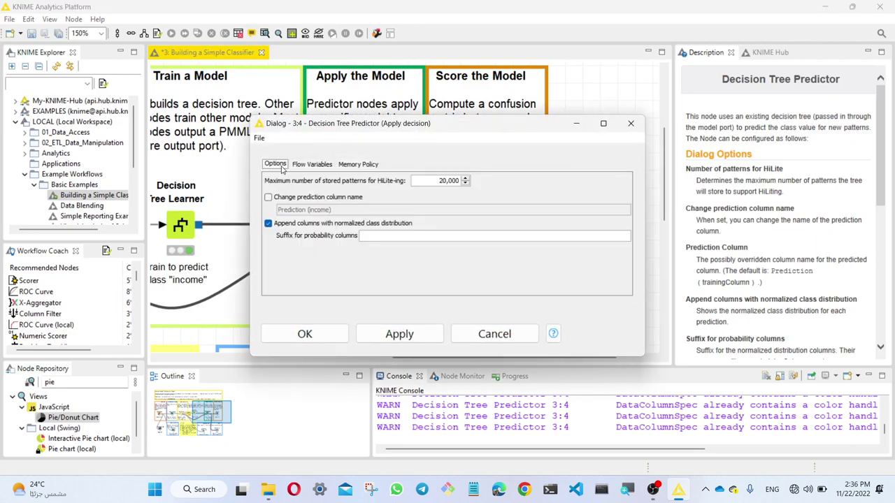
left_click(326, 166)
left_click(360, 165)
left_click(327, 167)
left_click(281, 167)
left_click(630, 123)
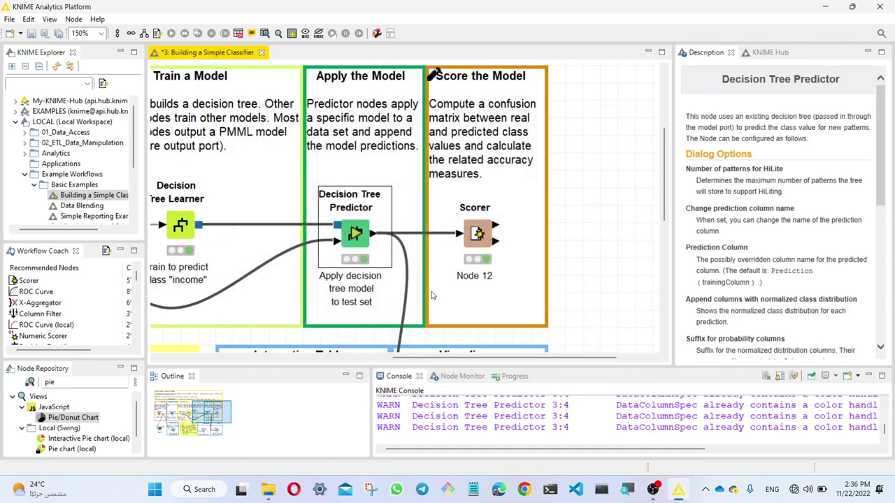
Open the Decision Tree Predictor's Classified Data table and bring the income, probability and prediction columns into view
scroll(357, 260, "down", 4)
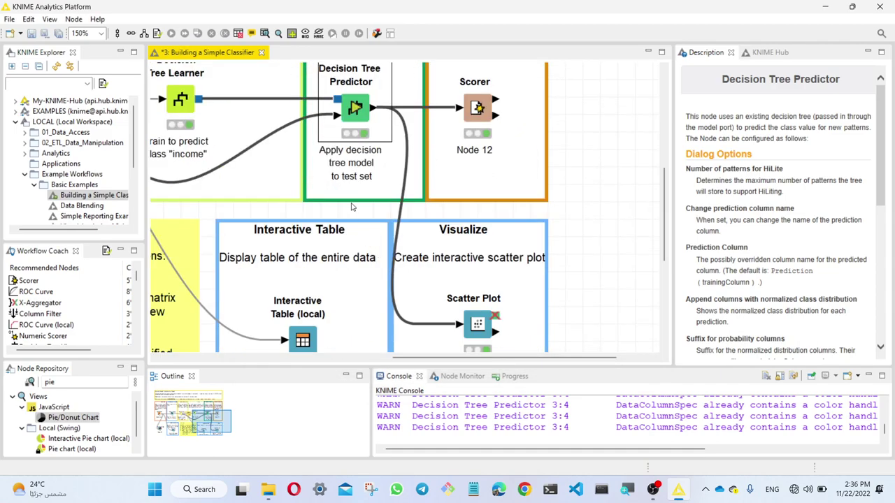
scroll(352, 207, "up", 1)
right_click(355, 162)
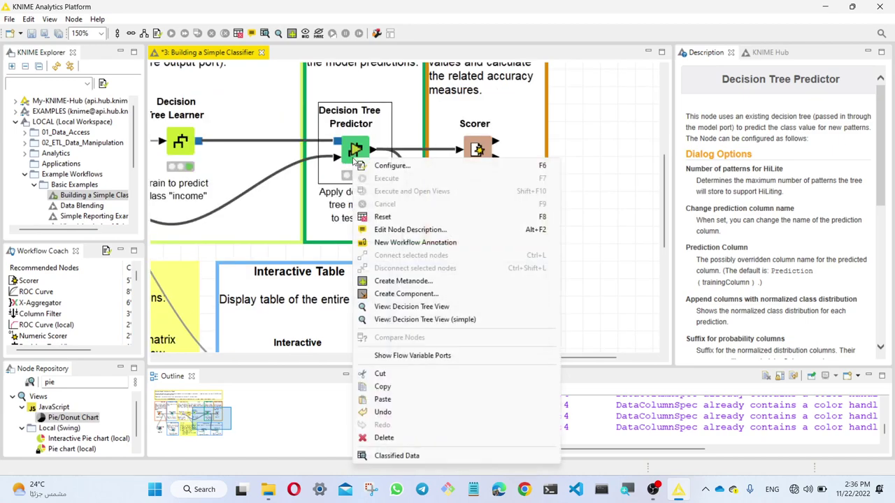
left_click(353, 145)
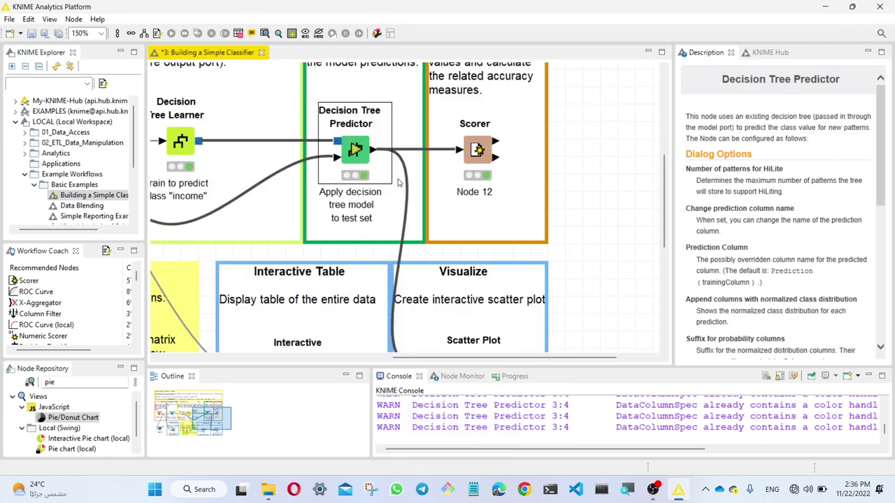
right_click(363, 155)
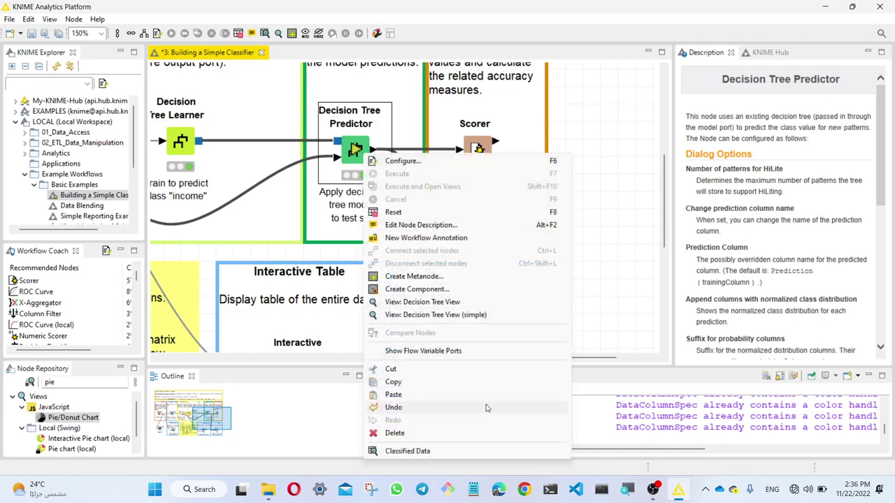
left_click(467, 455)
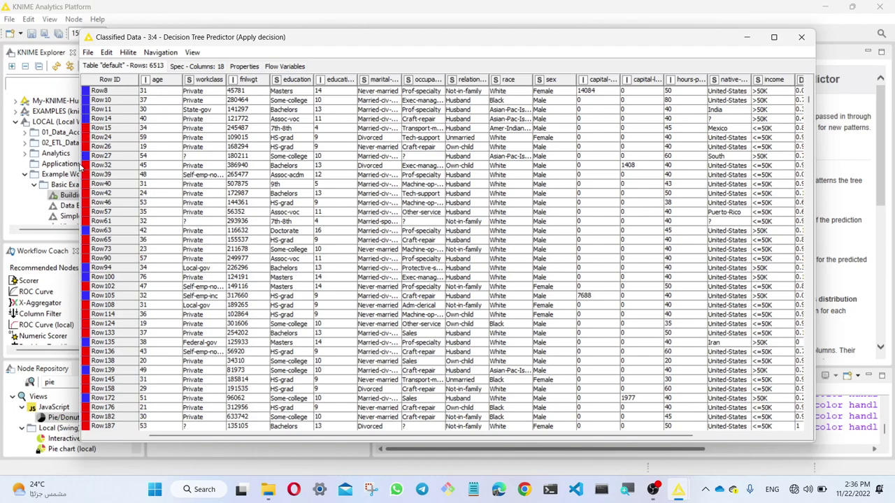
scroll(642, 419, "right", 5)
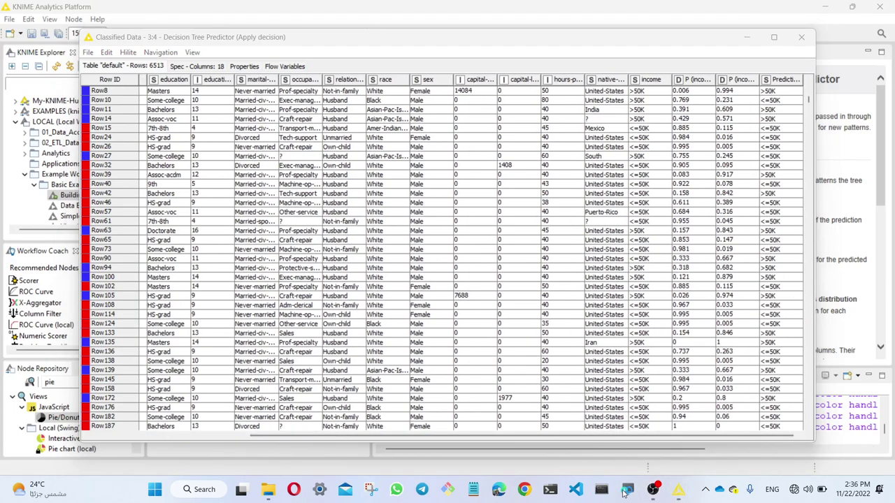
Widen the P (income=<=50K) and P (income=>50K) columns of the classified data until their full headers show
key("super+plus")
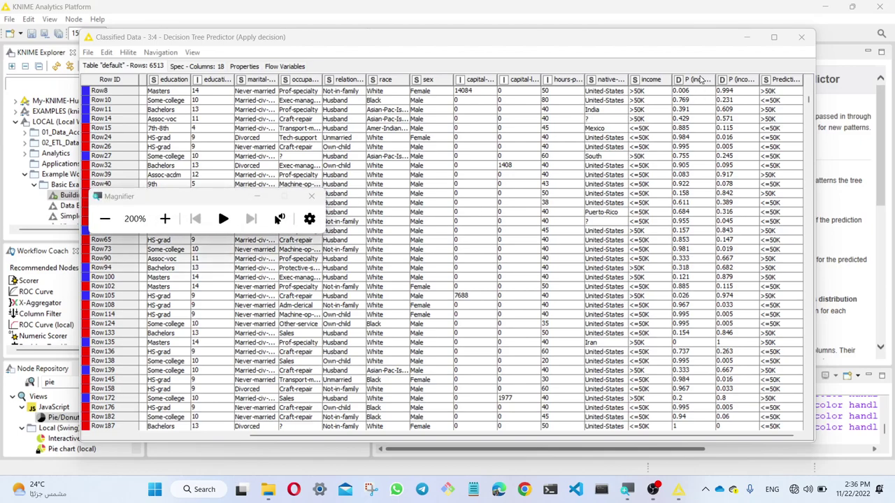
left_click(651, 82)
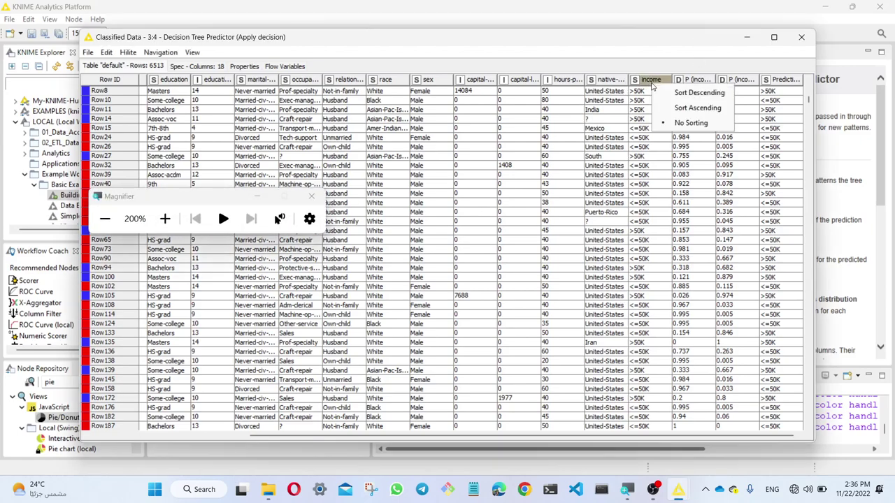
left_click(668, 62)
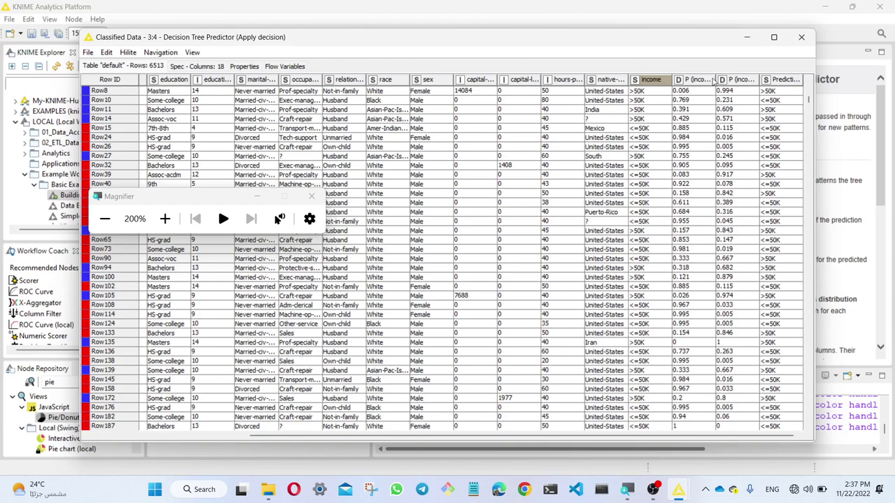
left_click_drag(716, 79, 747, 79)
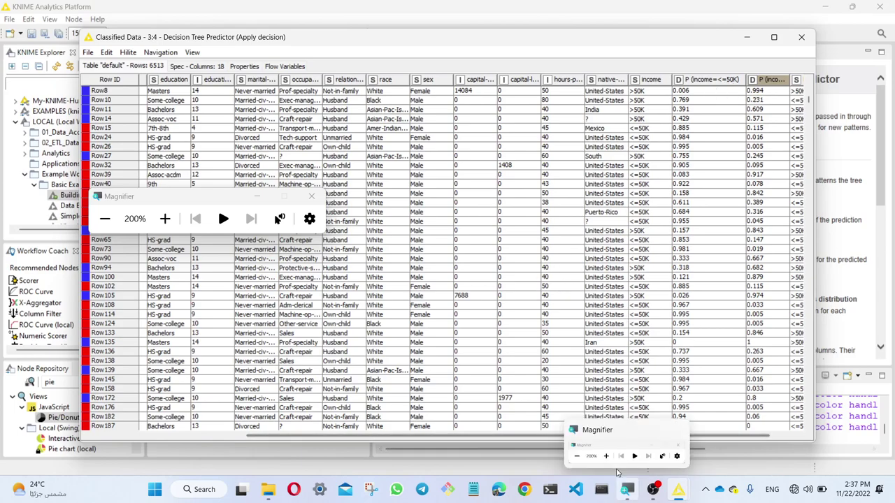
left_click_drag(524, 441, 672, 442)
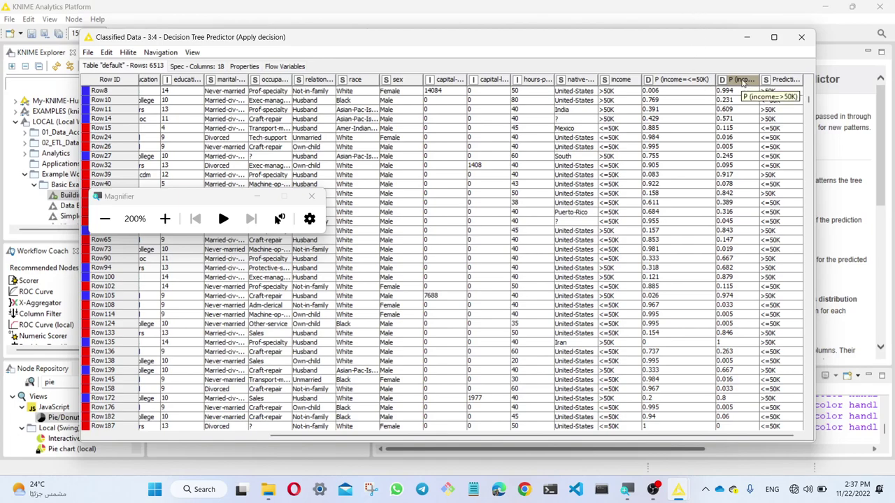
left_click_drag(761, 79, 791, 79)
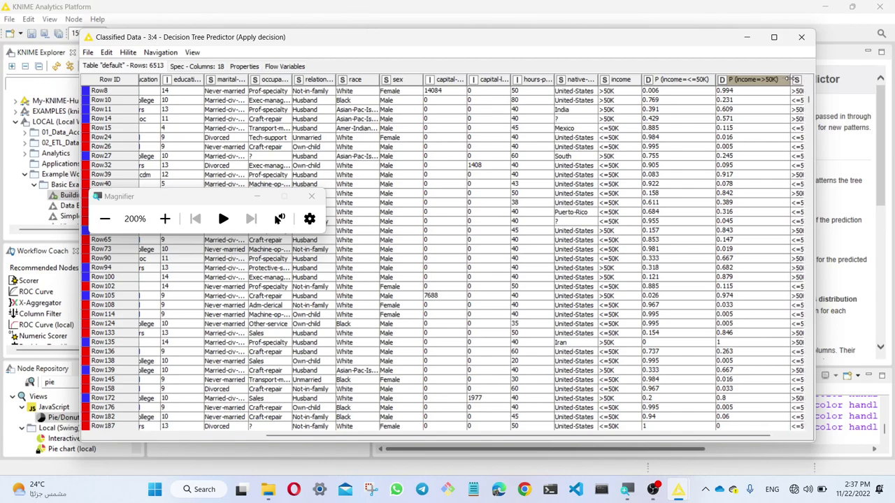
Compare Row8's probabilities for the <=50K and >50K income classes, and check the class predicted for it
left_click(649, 96)
left_click(727, 96)
left_click(680, 96)
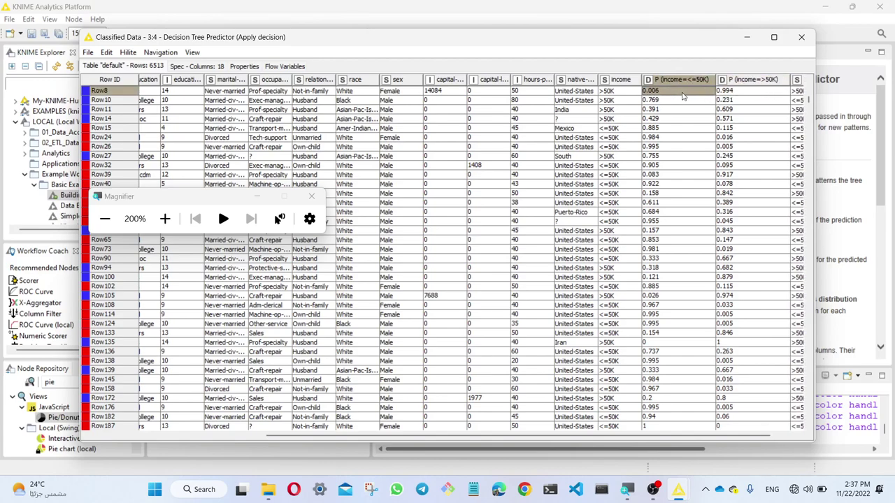
left_click(729, 95)
left_click(689, 95)
left_click(733, 93)
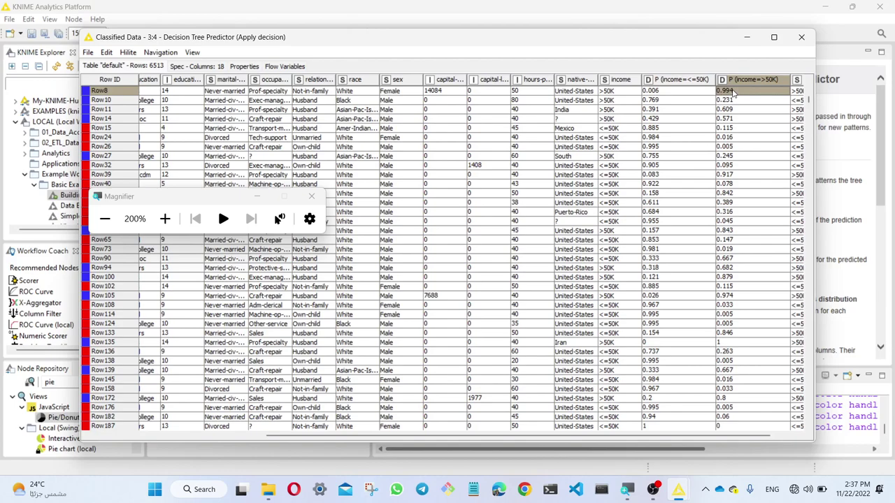
left_click(651, 95)
left_click(763, 93)
left_click(800, 95)
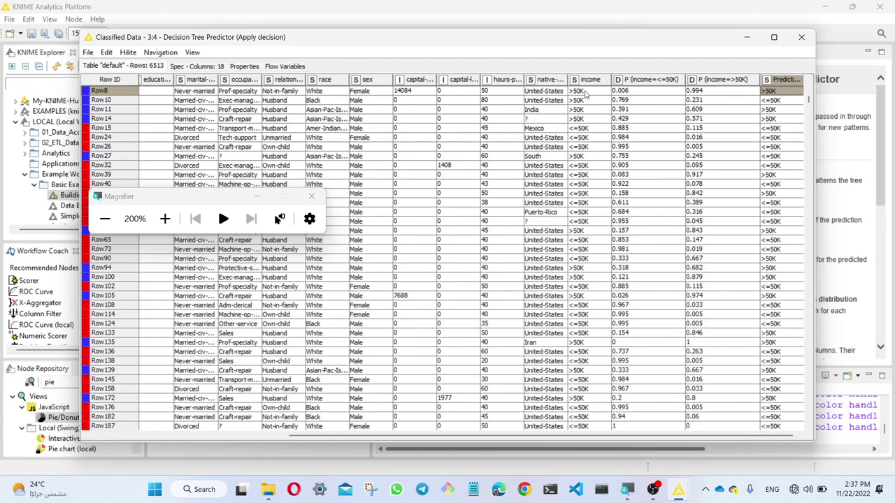
Compare the predicted class with the actual income for Row8 and Row10, and close the classified data table
left_click(779, 100)
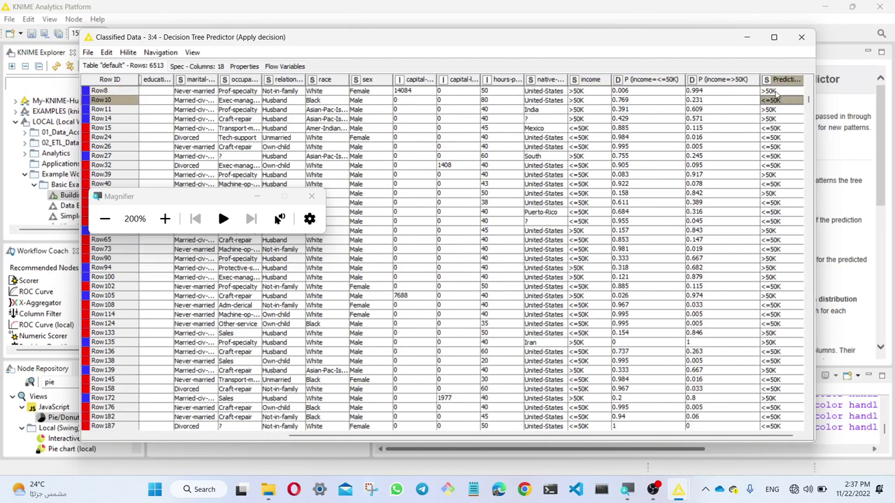
left_click(776, 92)
left_click(594, 92)
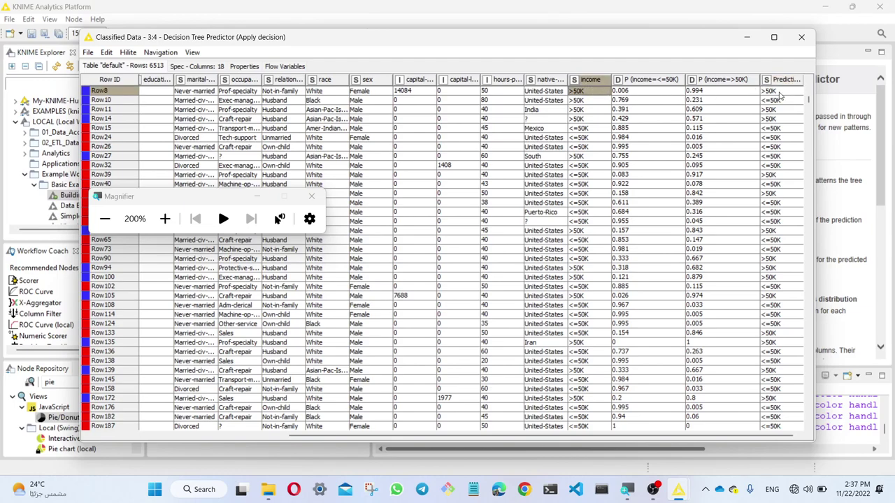
left_click(778, 92)
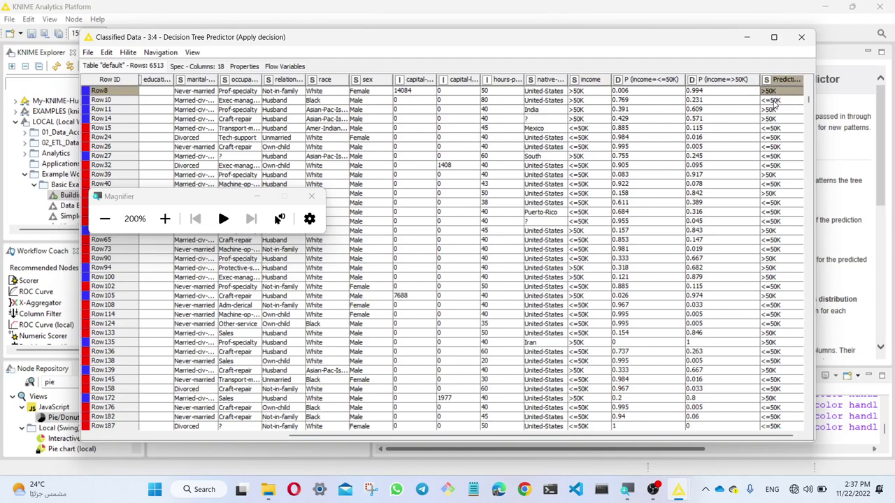
left_click(776, 100)
left_click(577, 102)
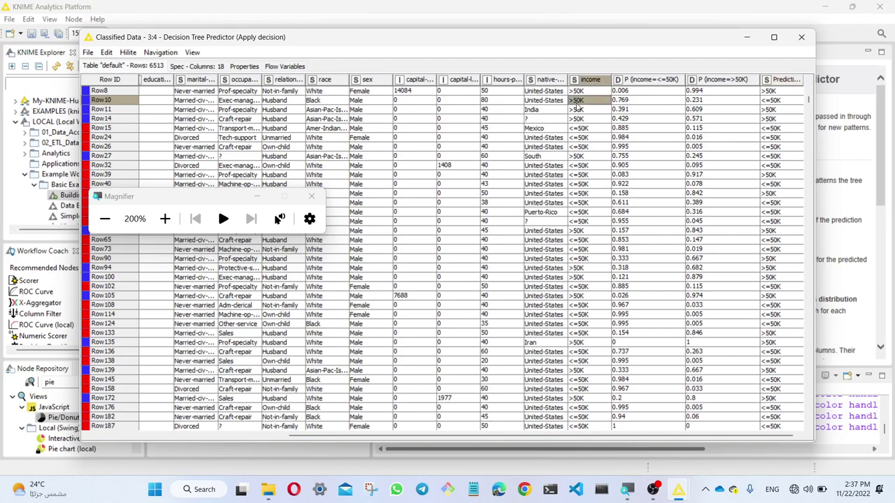
left_click(778, 102)
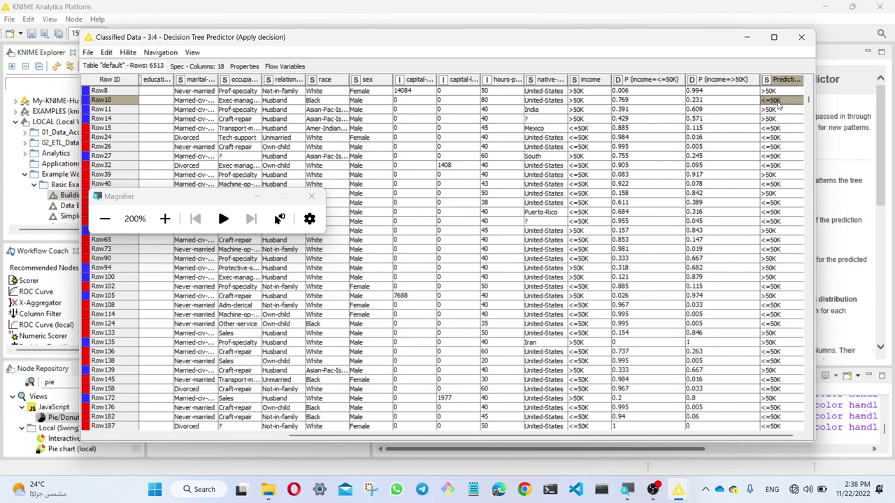
left_click(802, 37)
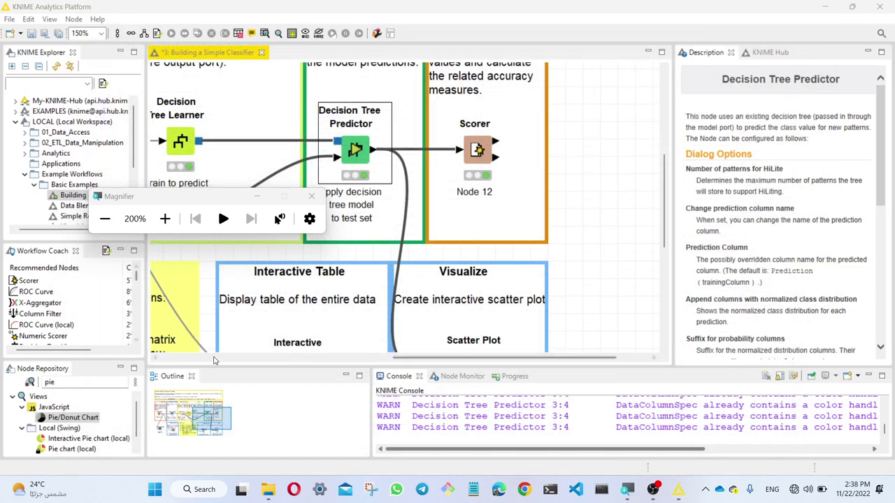
Close the Magnifier, select the Scorer node and read its input port description
left_click(312, 203)
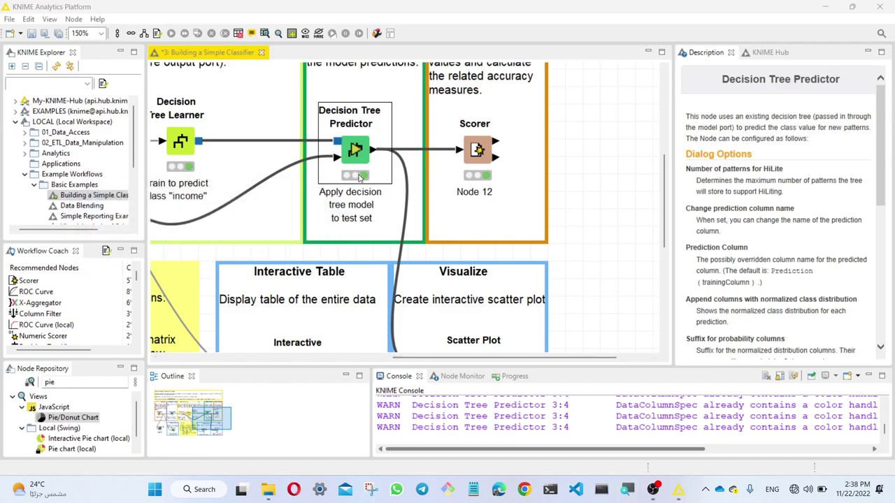
left_click(476, 160)
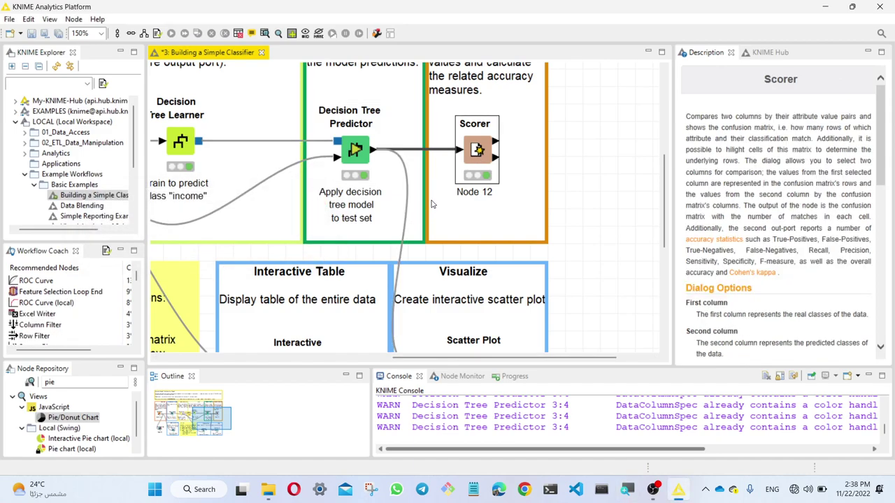
left_click_drag(881, 149, 882, 316)
left_click_drag(704, 185, 854, 187)
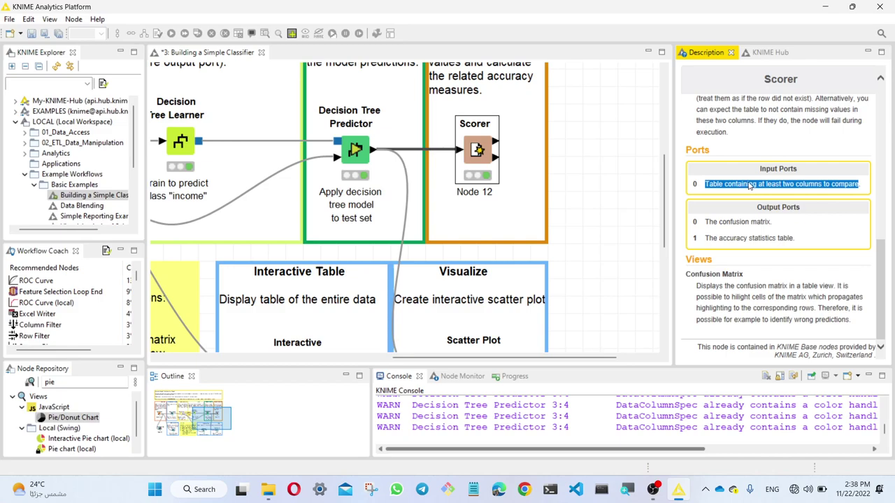
Open the Scorer's configuration, check which columns are compared as First Column and Second Column, and cancel the dialog
double_click(477, 152)
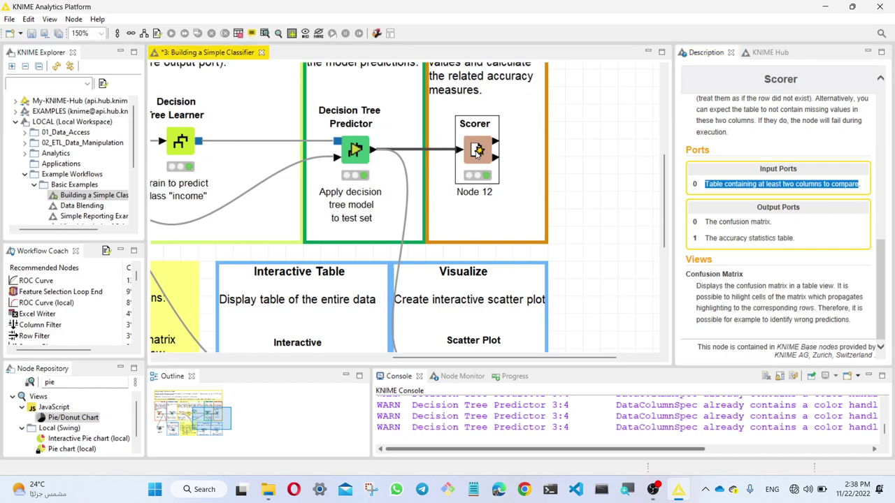
left_click(334, 168)
left_click(333, 167)
left_click(329, 196)
left_click(328, 198)
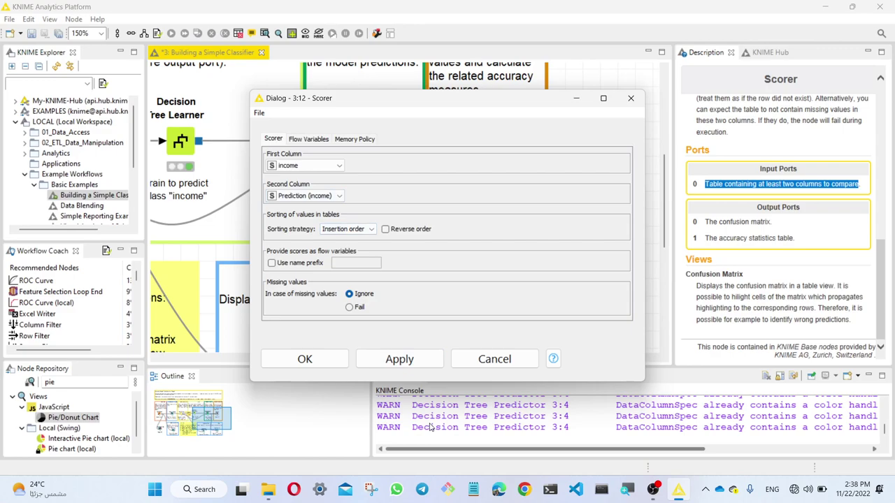
left_click(499, 362)
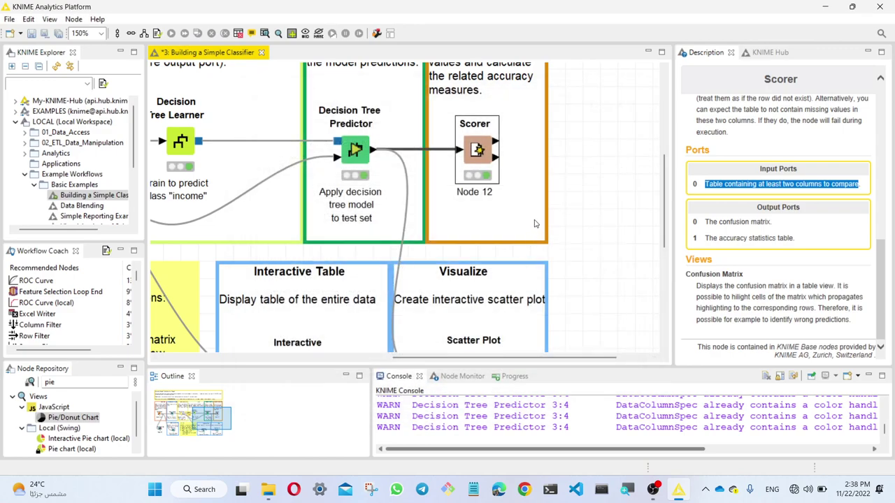
Read the Scorer's output port descriptions for the confusion matrix and the accuracy statistics table
left_click_drag(706, 222, 778, 223)
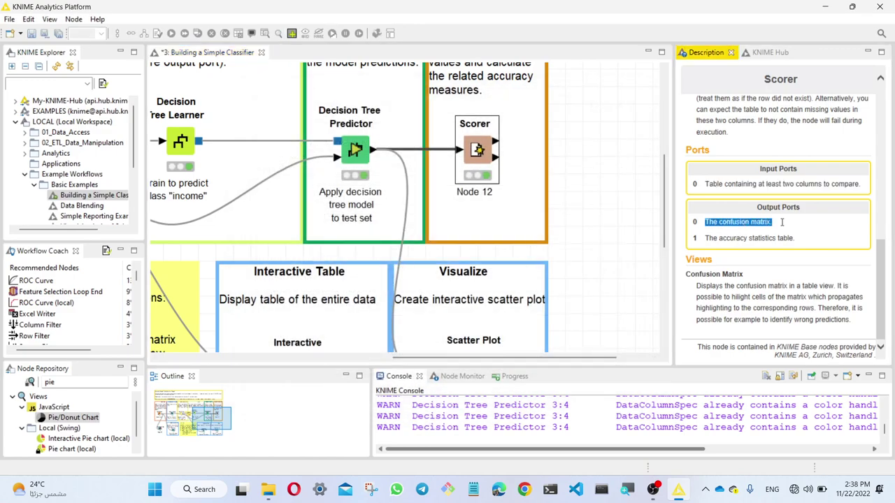
left_click_drag(706, 238, 795, 237)
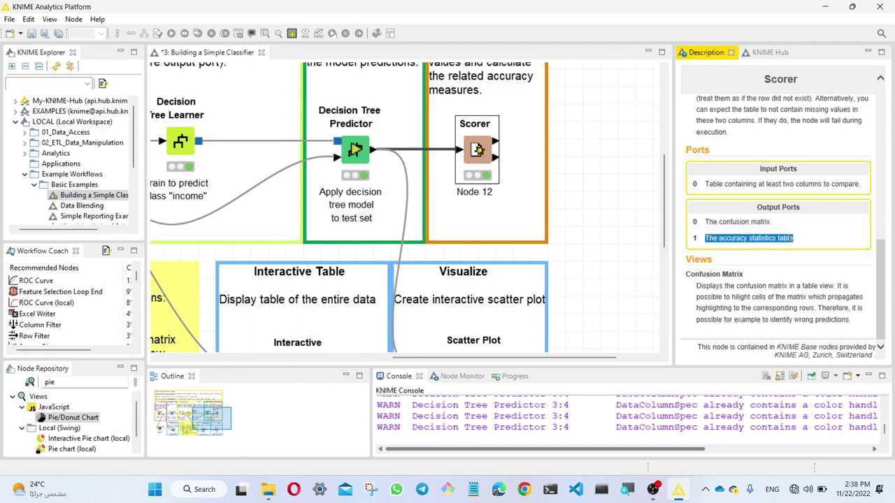
right_click(481, 165)
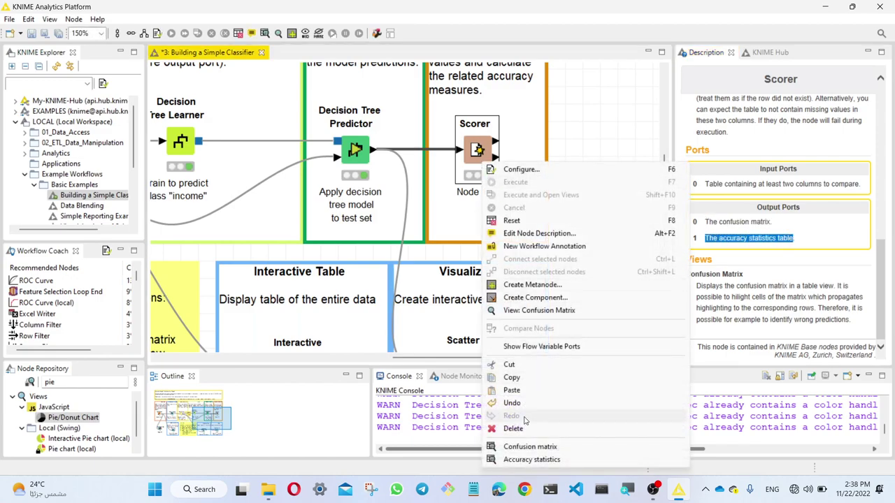
left_click(749, 232)
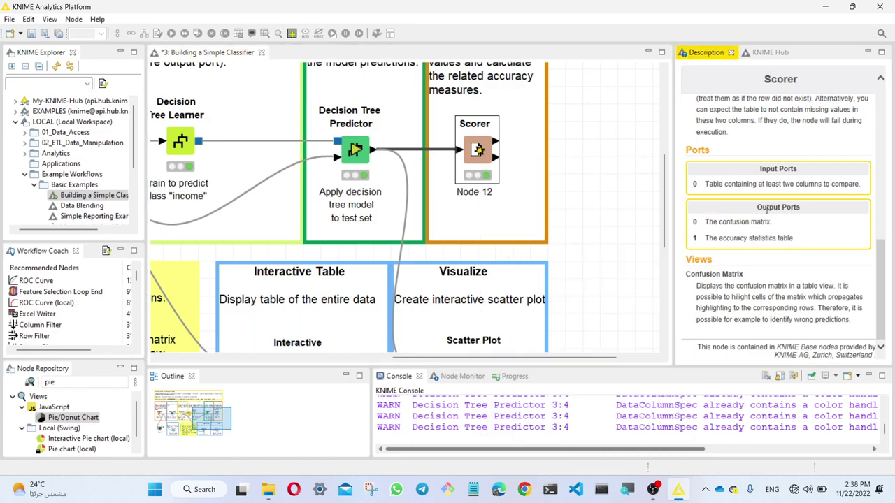
triple_click(765, 209)
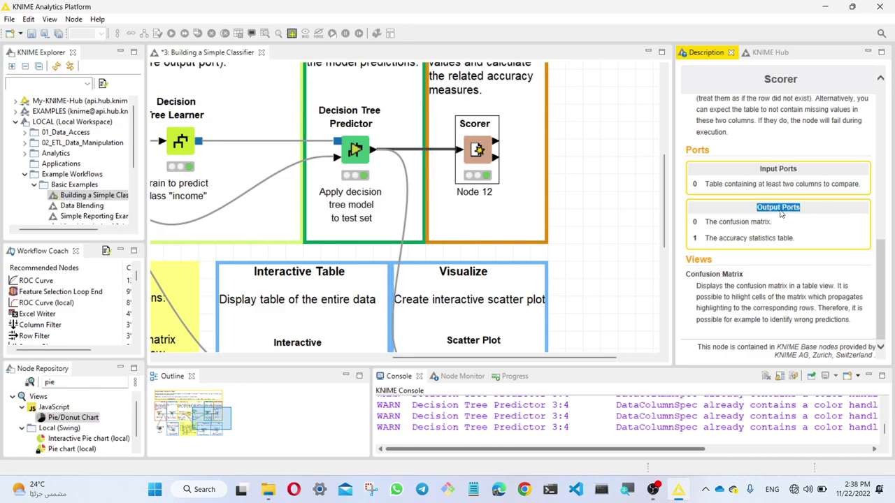
Open the Scorer's confusion matrix output, examine it under magnification, and close the table
right_click(487, 159)
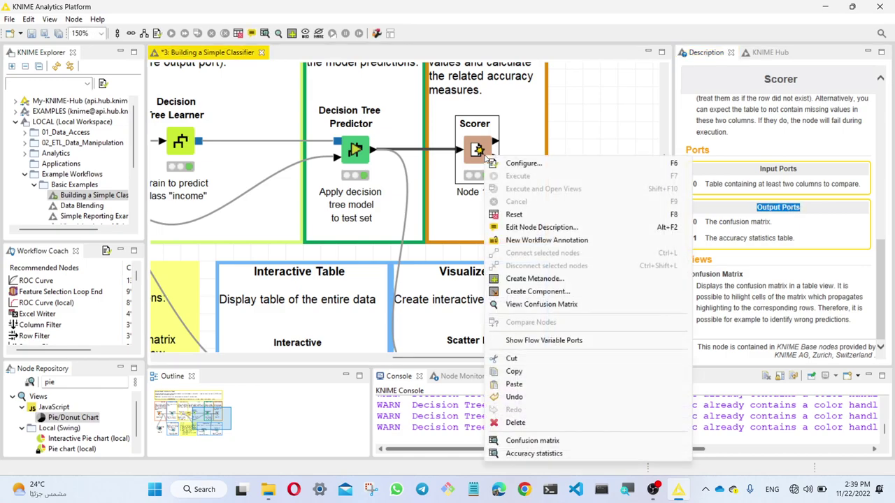
left_click(549, 442)
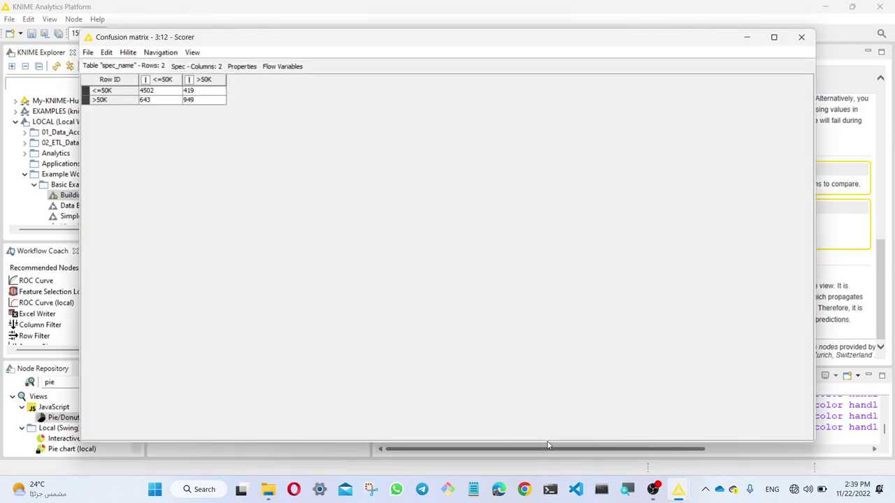
left_click(606, 451)
key("super+plus")
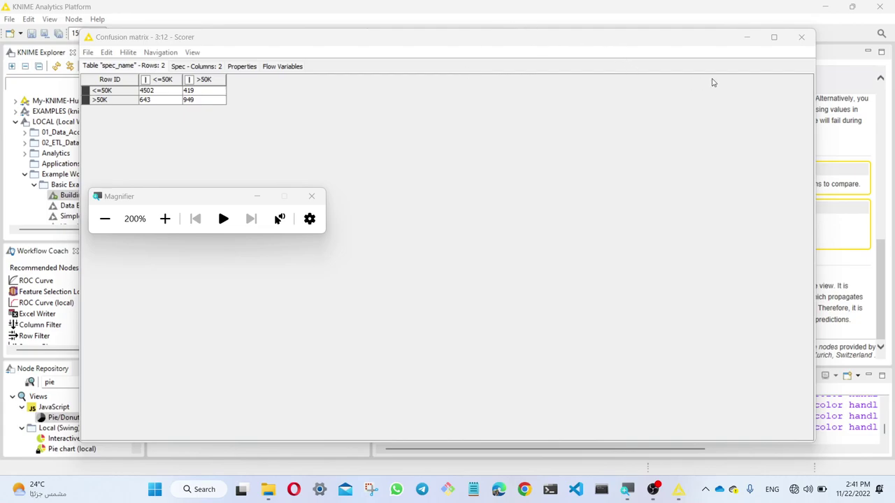
left_click(801, 37)
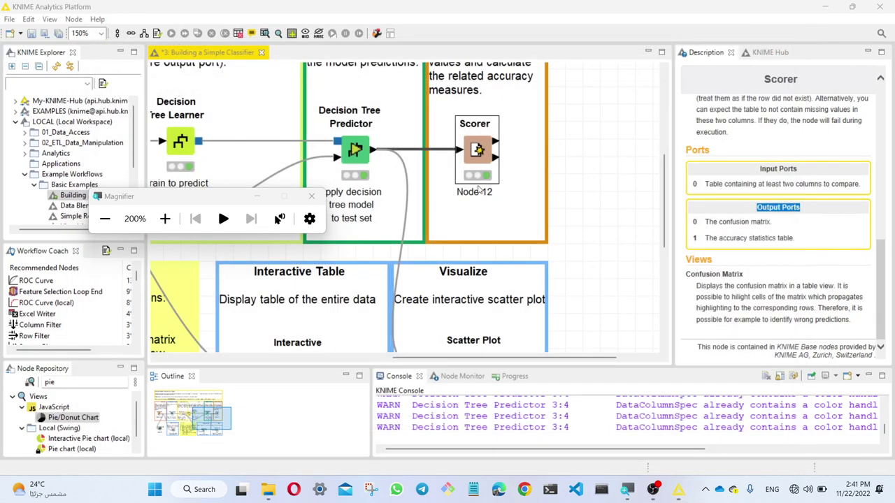
Open the Scorer's Accuracy statistics table and look over the rows for the <=50K and >50K classes
right_click(472, 146)
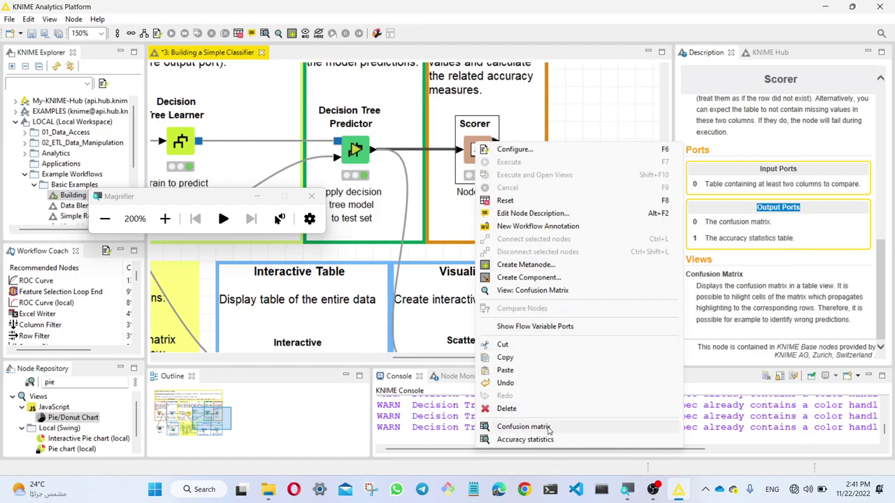
left_click(524, 439)
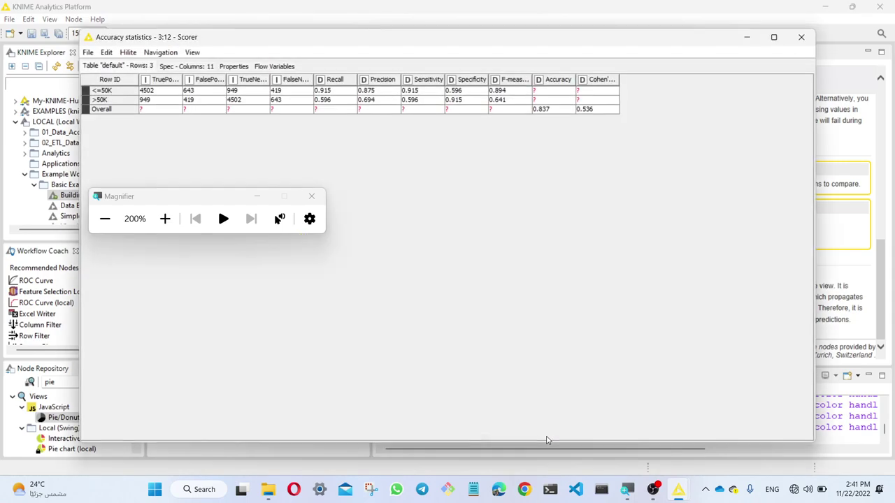
left_click(110, 91)
left_click(110, 101)
left_click(112, 93)
left_click(112, 105)
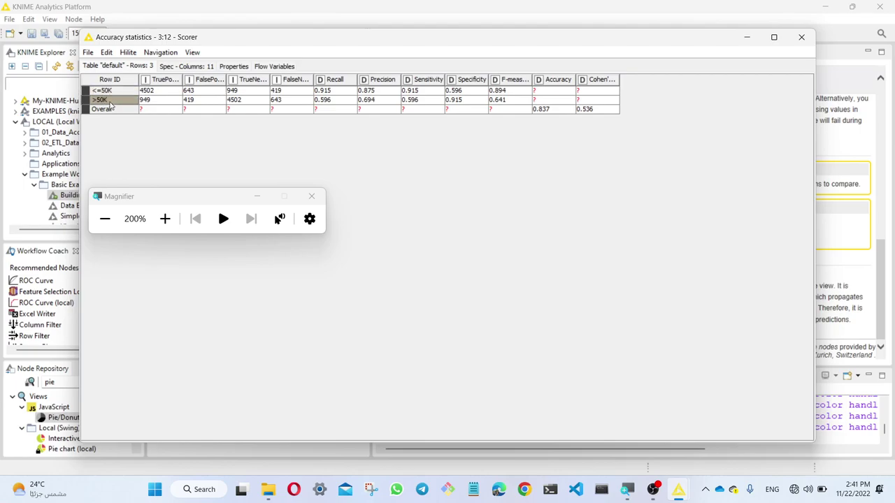
Widen the TruePositives, FalsePositives, TrueNegatives and FalseNegatives columns to show their full headers, and compare both classes' counts
double_click(185, 80)
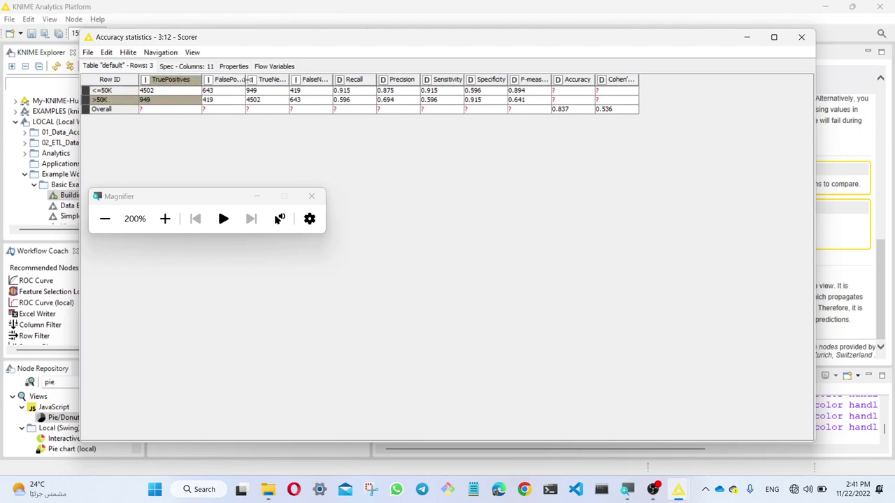
left_click_drag(246, 80, 389, 79)
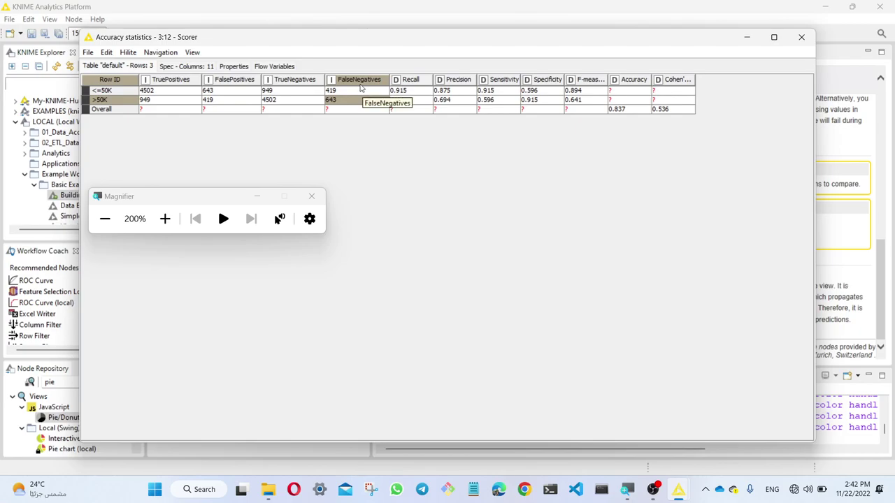
left_click(117, 93)
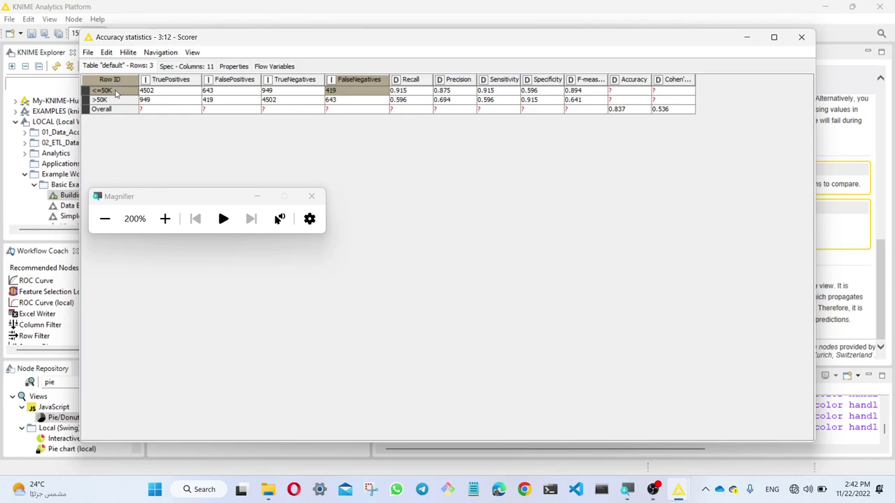
left_click(115, 102)
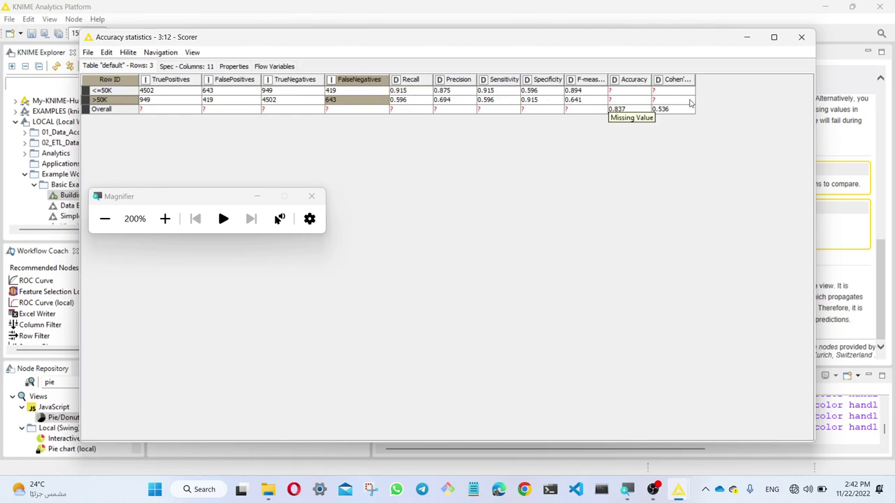
Check the overall accuracy of the model and the Accuracy entries of the <=50K and >50K rows
left_click(616, 109)
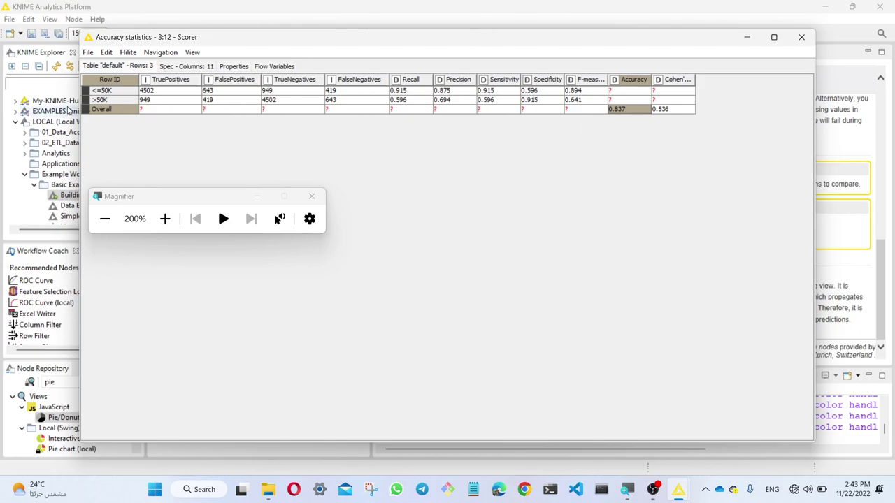
left_click(111, 91)
left_click(110, 102)
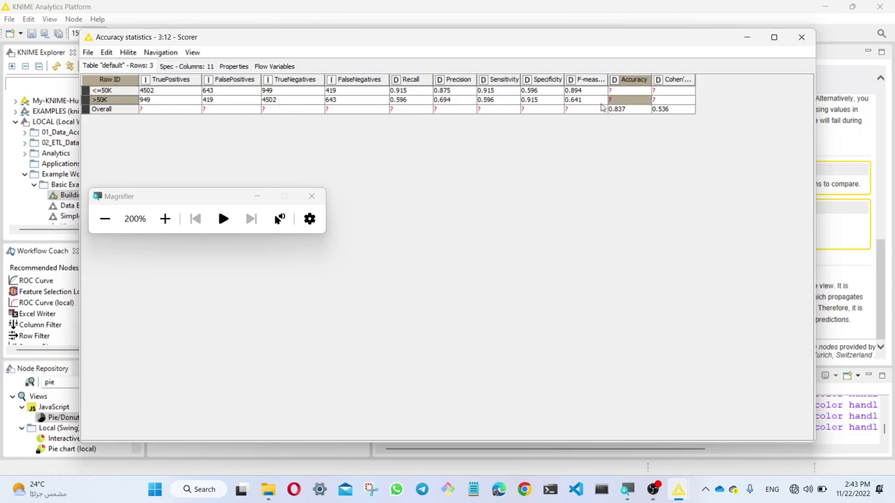
Widen the F-measure column to show its full header and compare the F-measure of the <=50K and >50K classes
left_click(584, 91)
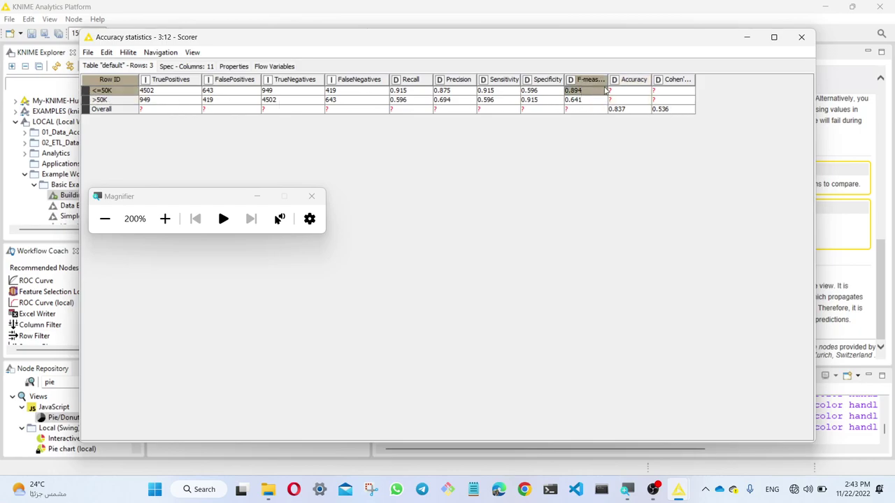
left_click_drag(608, 79, 631, 80)
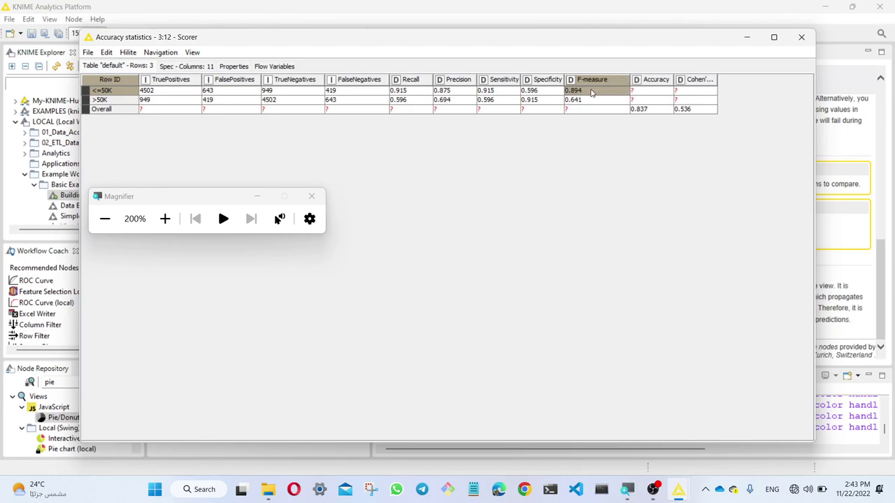
left_click(584, 100)
left_click(584, 91)
left_click(584, 100)
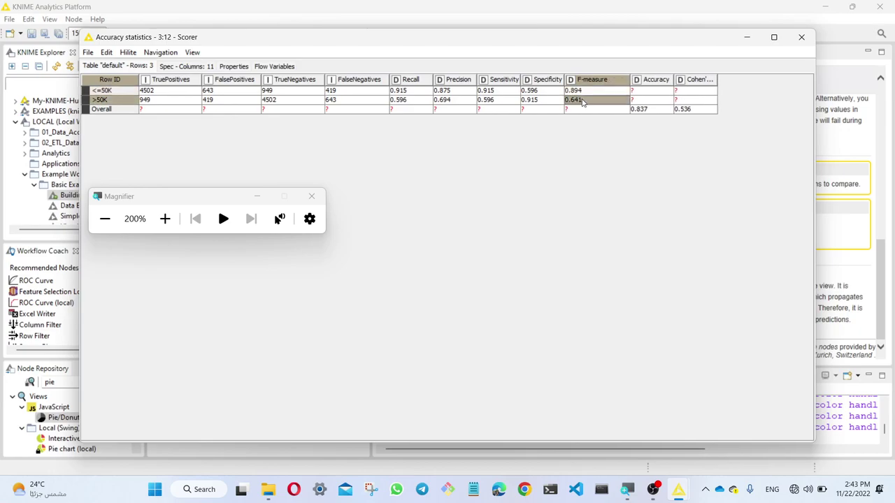
left_click(583, 91)
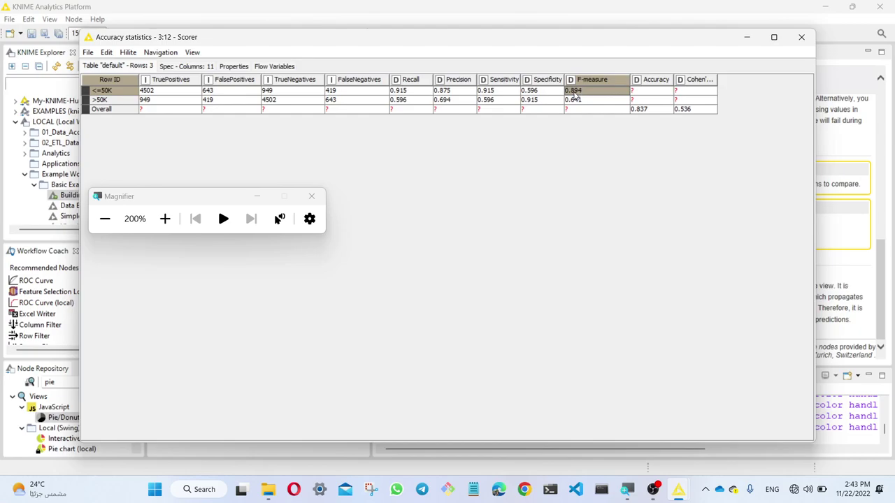
left_click(580, 102)
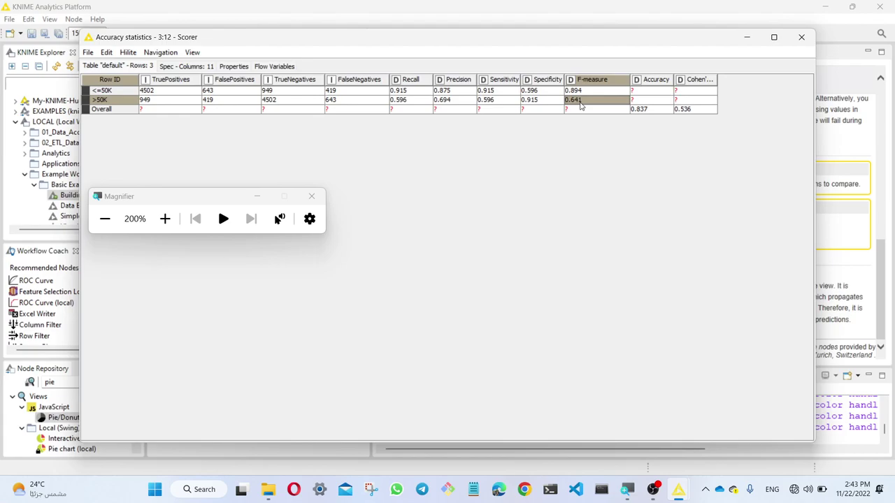
left_click(579, 91)
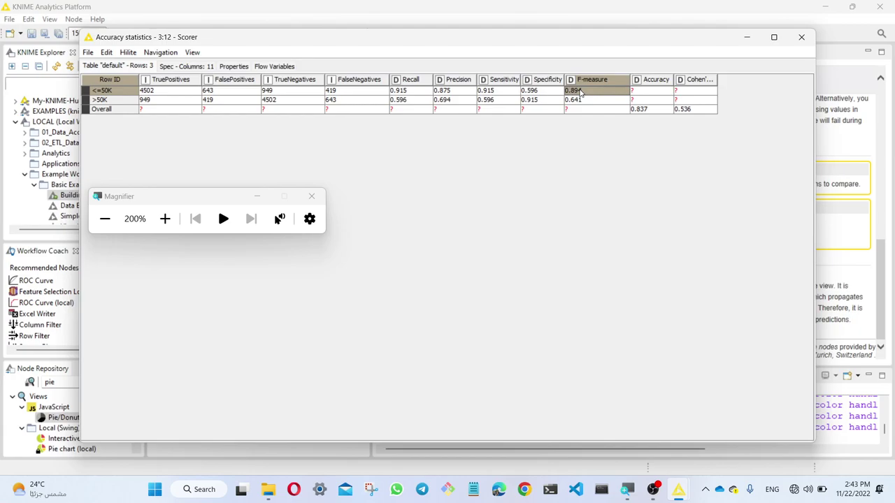
left_click(578, 101)
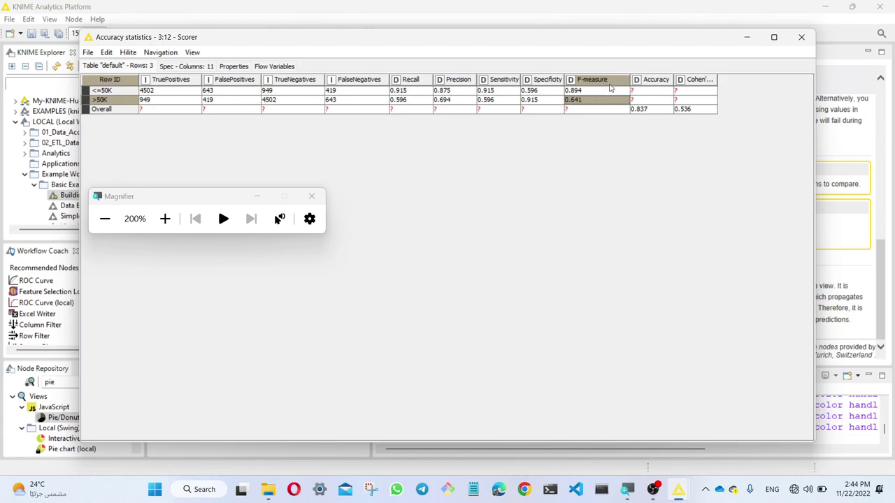
Weigh the F-measures of the two income classes against the model's overall accuracy
left_click(589, 91)
left_click(585, 102)
left_click(586, 91)
left_click(586, 103)
left_click(654, 110)
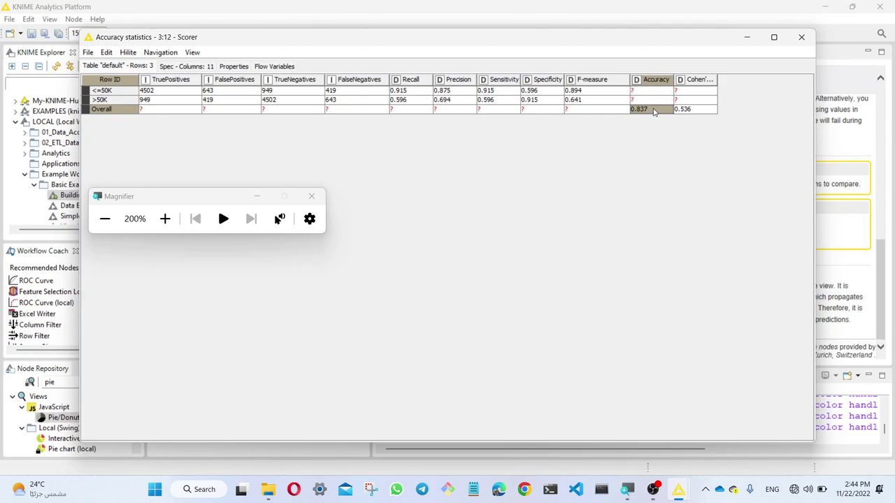
left_click(582, 92)
left_click(583, 103)
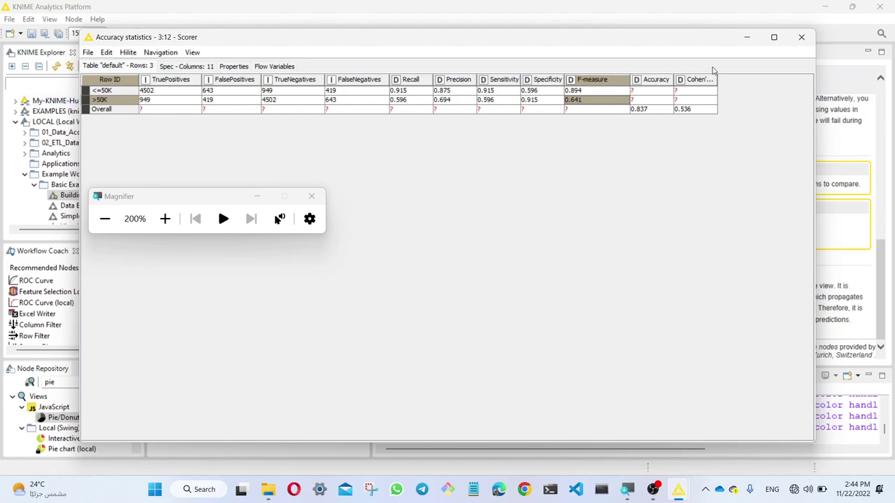
Close the Scorer's accuracy statistics table and Magnifier, and select the Statistics node in the Descriptive Statistics section
left_click(801, 36)
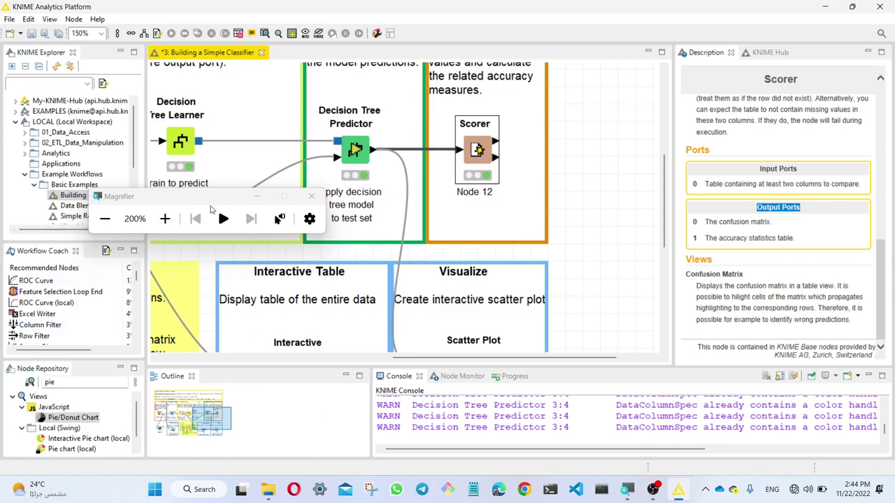
left_click(311, 195)
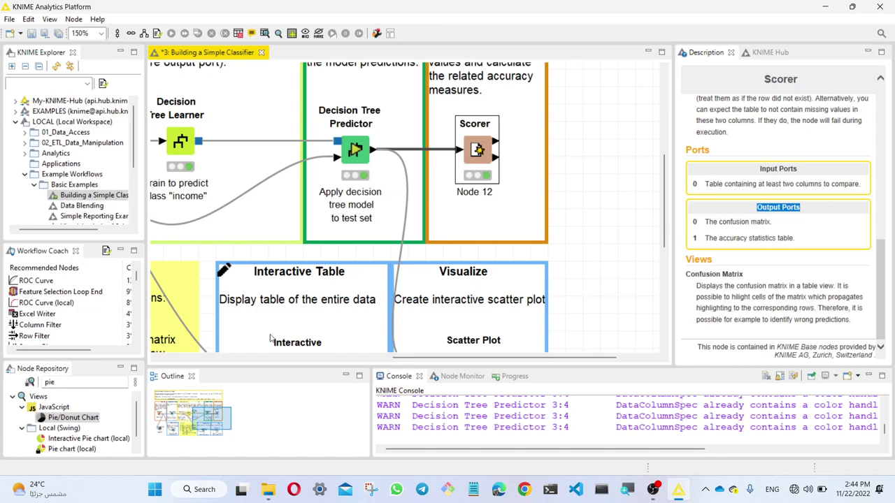
left_click_drag(431, 358, 252, 358)
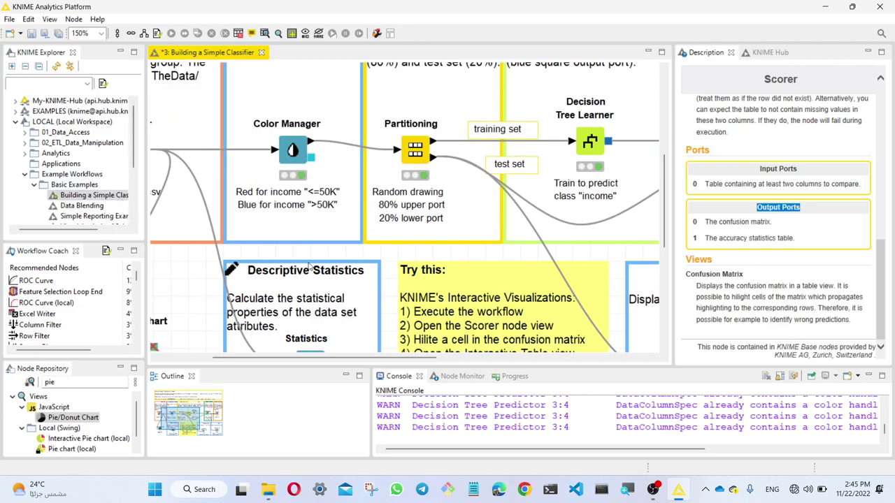
left_click_drag(372, 359, 314, 359)
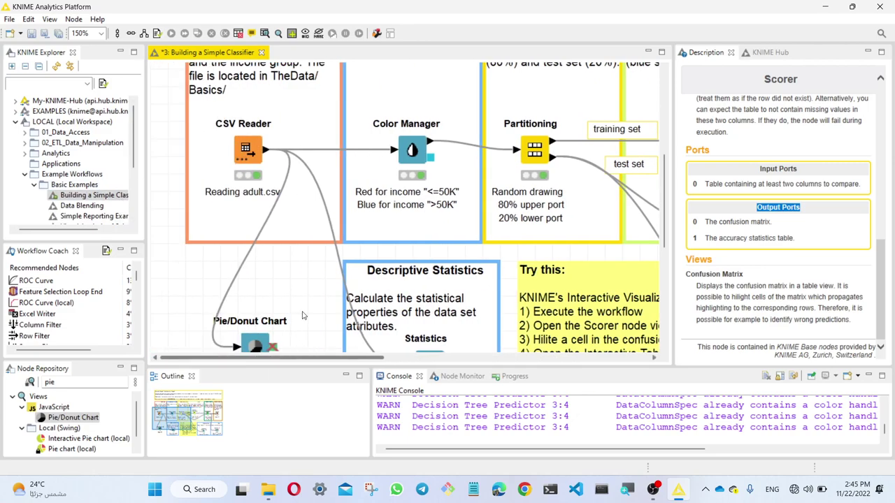
scroll(315, 307, "down", 3)
left_click(423, 240)
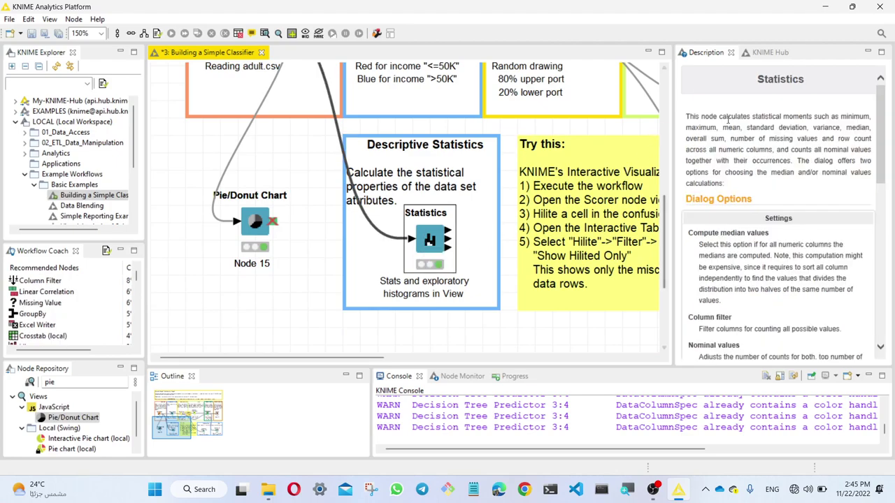
Read the Statistics node's description, covering the statistical moments it calculates and its input port
left_click_drag(784, 116, 869, 116)
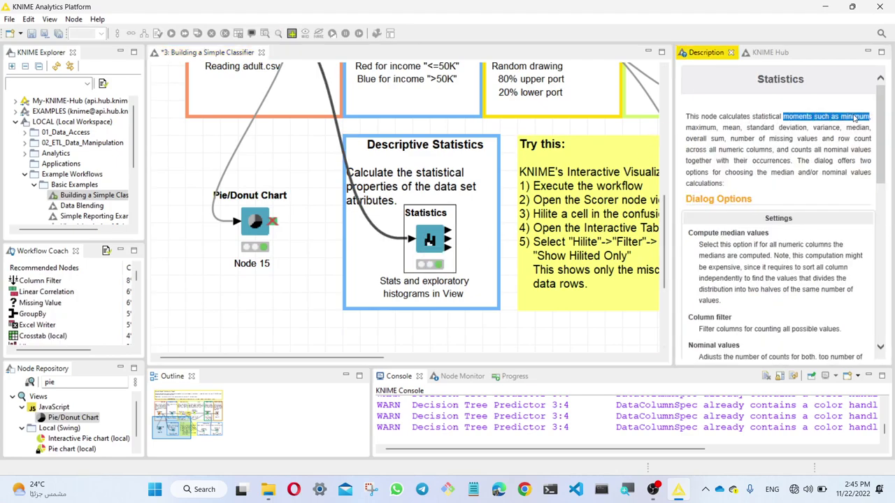
left_click(711, 127)
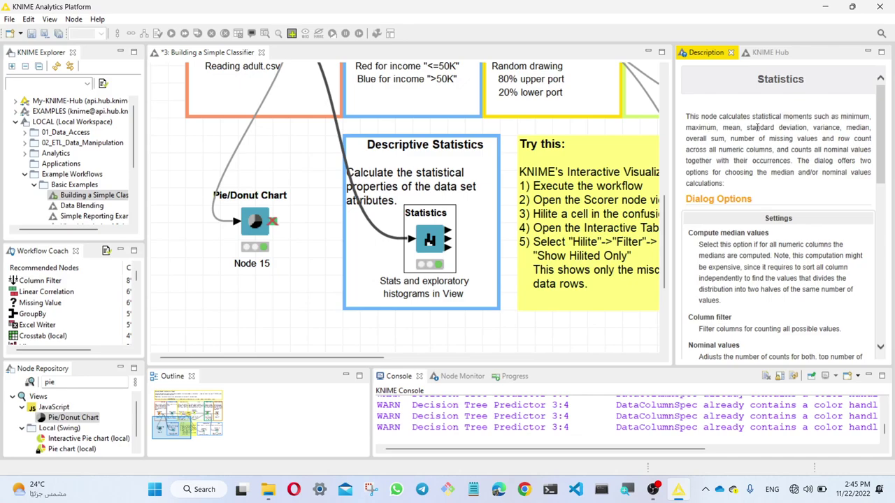
left_click_drag(793, 127, 865, 148)
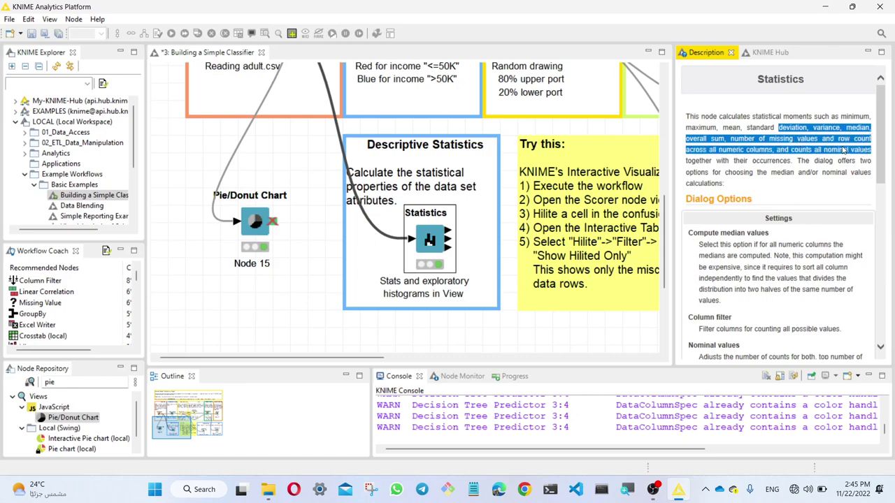
left_click(834, 157)
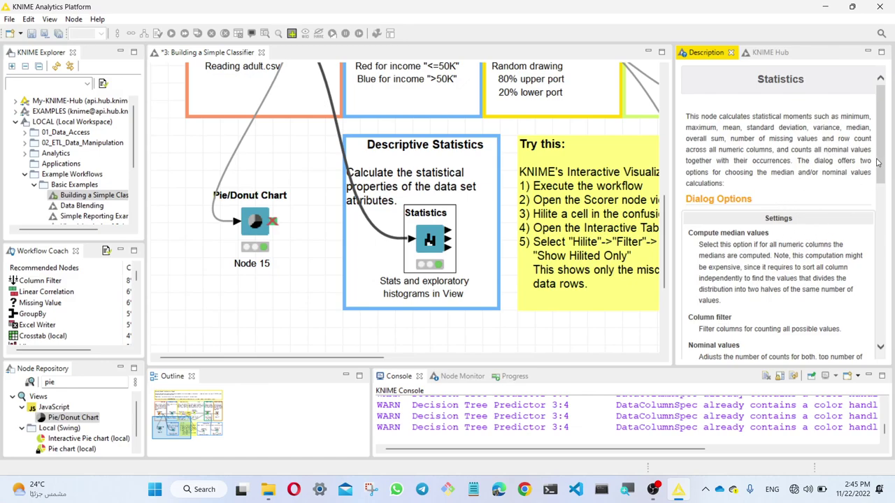
scroll(879, 162, "down", 10)
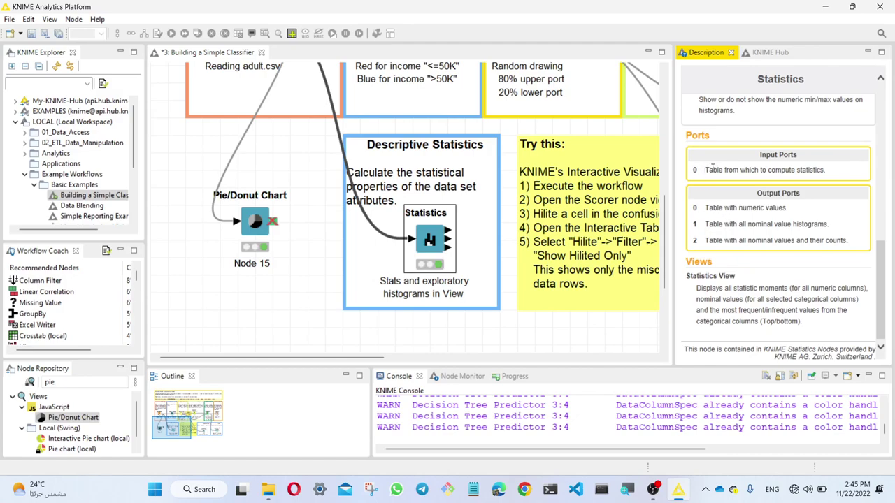
left_click_drag(710, 169, 825, 170)
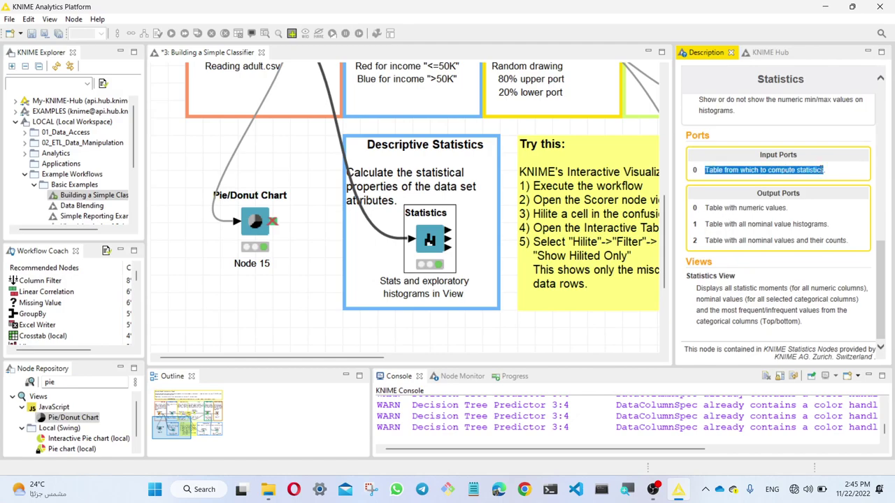
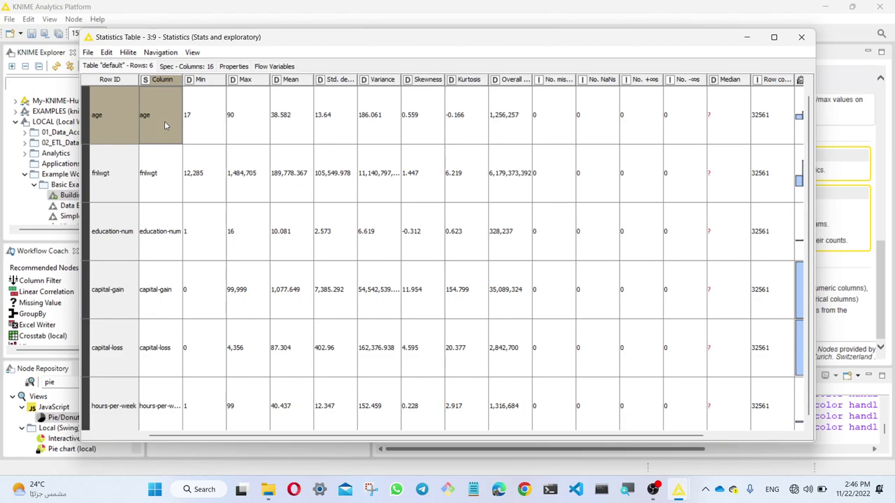
Examine the Statistics node's Statistics Table enlarged with Magnifier, and close both the table and Magnifier
left_click(627, 489)
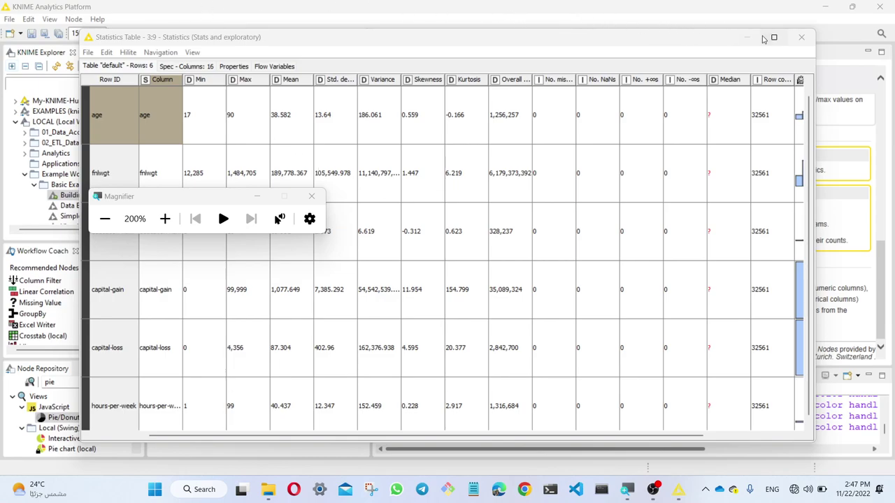
left_click(802, 38)
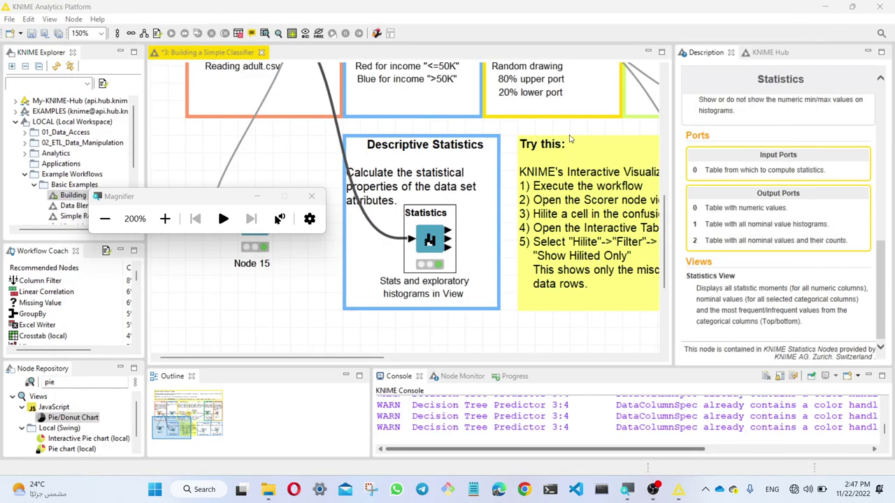
scroll(443, 206, "down", 3)
right_click(430, 100)
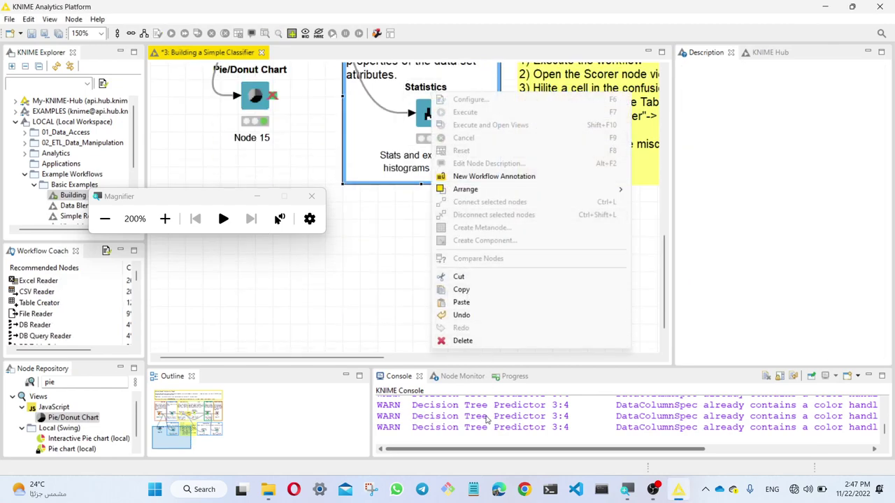
left_click(709, 316)
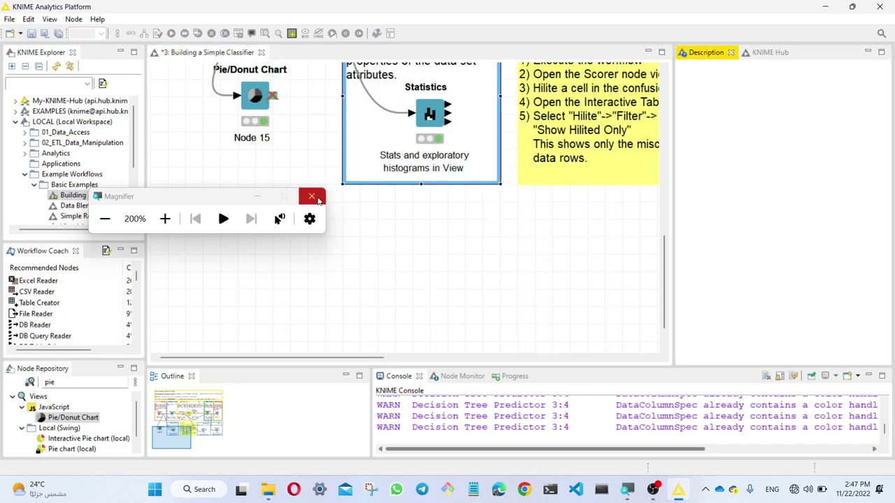
left_click(311, 196)
Open the Statistics node's Nominal Histogram Table with Magnifier at 200% and widen the Histogram column
right_click(424, 134)
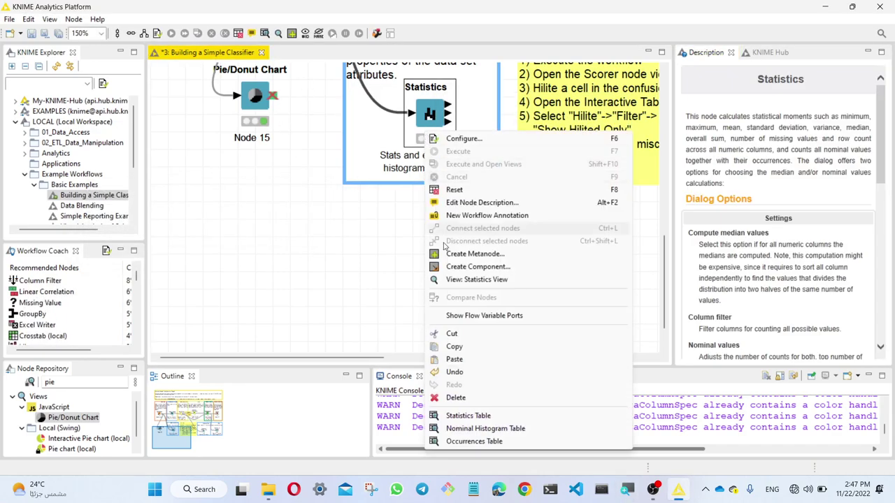
left_click(523, 430)
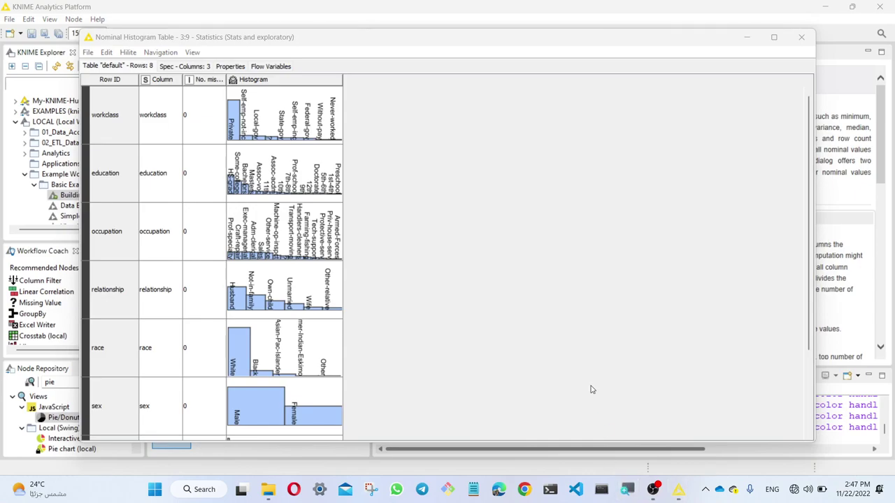
key("super+plus")
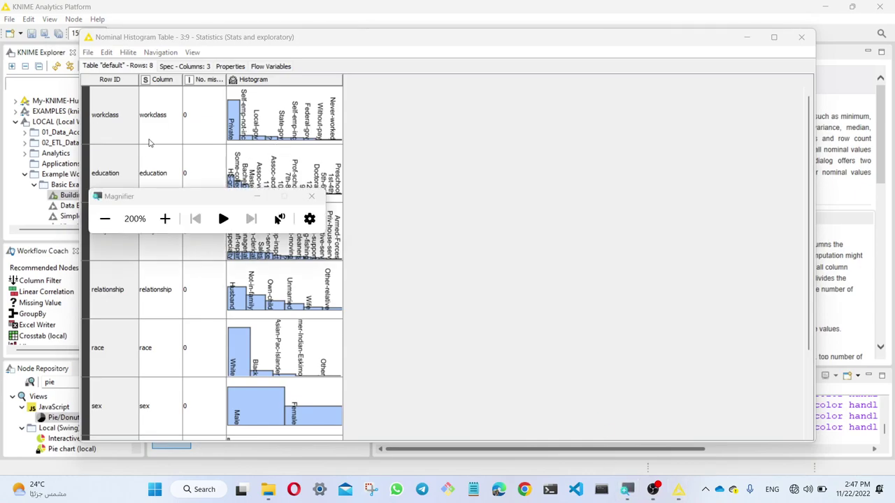
left_click(108, 118)
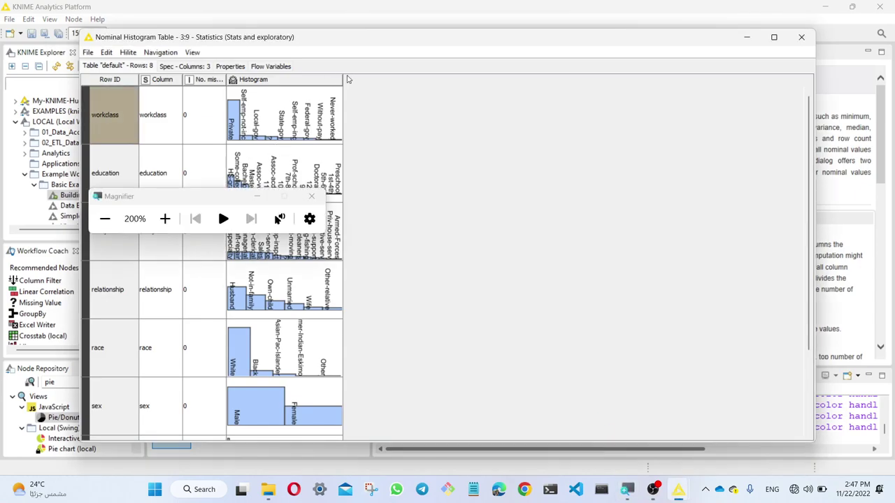
left_click_drag(344, 83, 404, 83)
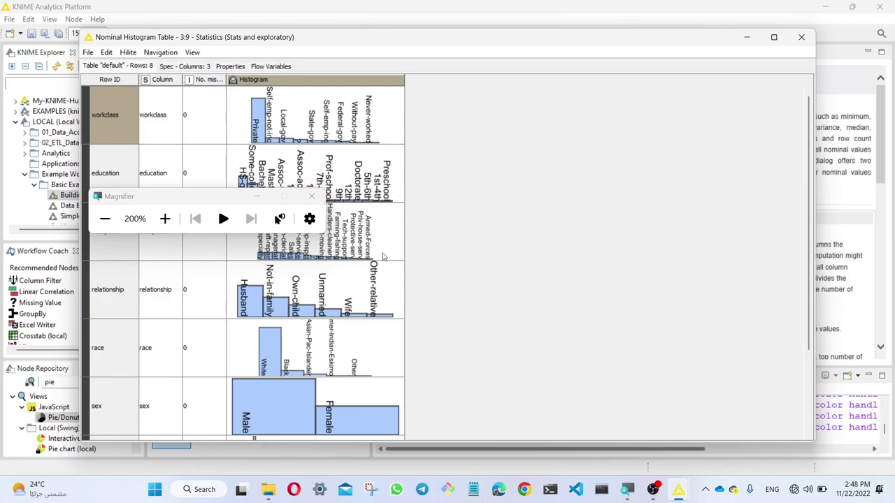
Examine the histograms down to the income row, moving Magnifier out of the way, and close both windows
left_click_drag(207, 201, 217, 251)
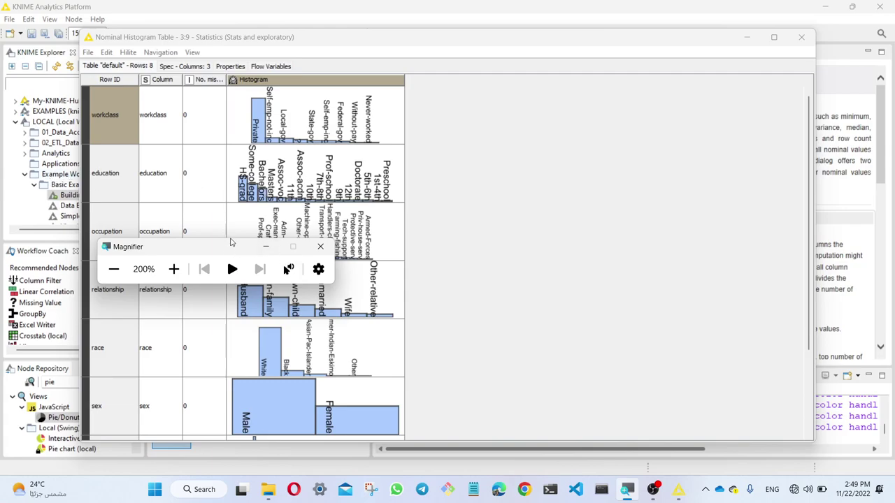
scroll(159, 169, "down", 2)
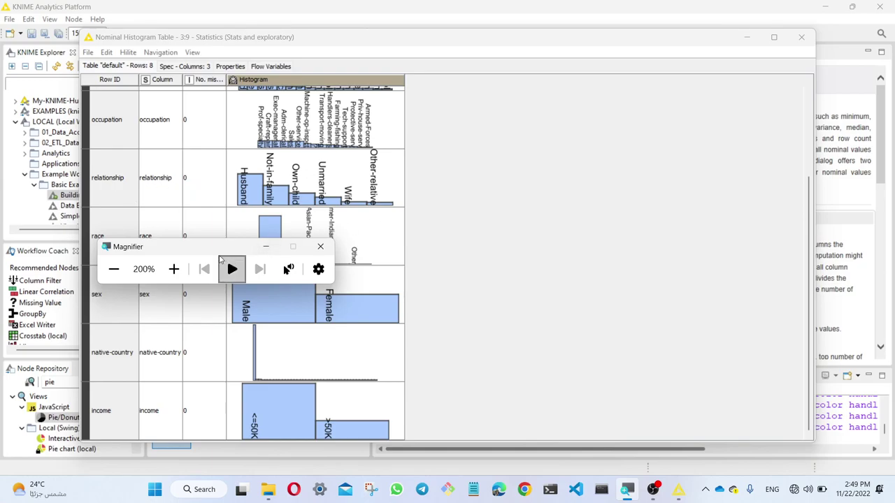
left_click_drag(219, 249, 220, 113)
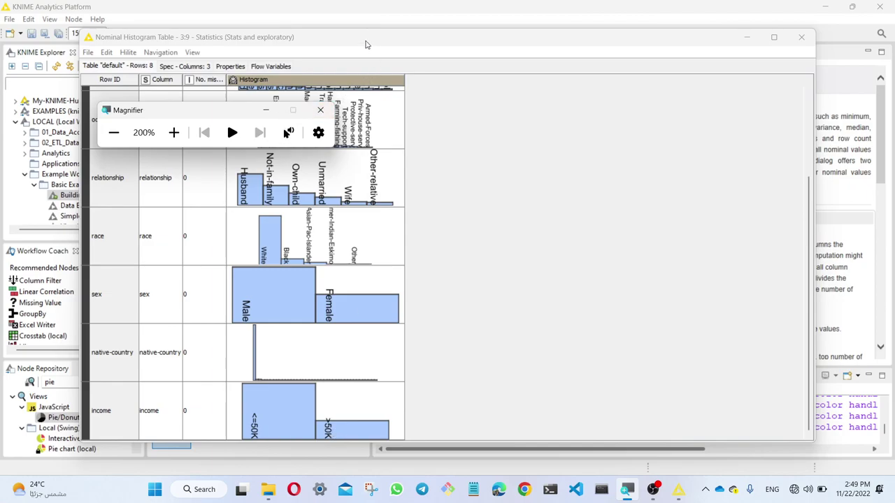
left_click(320, 110)
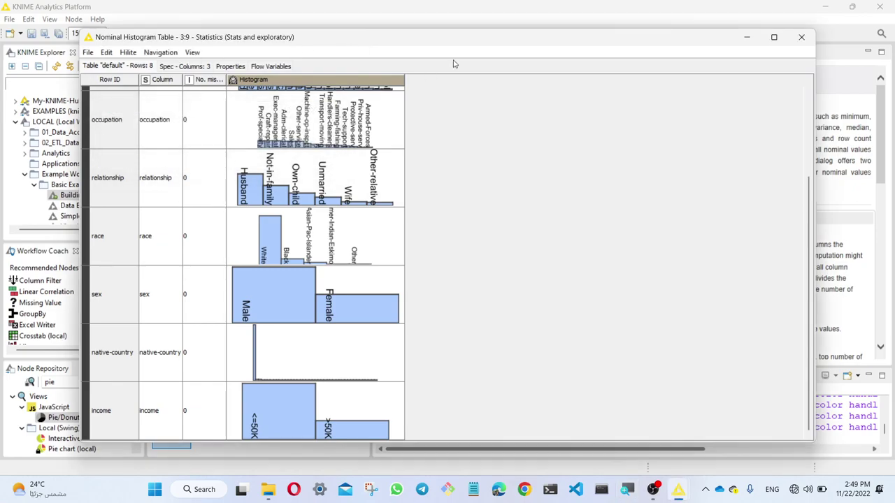
left_click(800, 39)
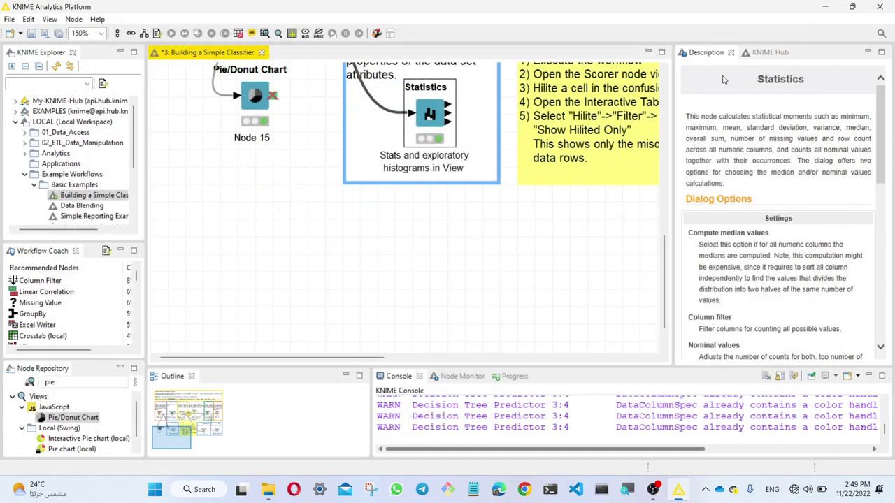
Open the Statistics node's Occurrences Table with Magnifier at 200%, keeping the Magnifier window clear of the first rows
right_click(434, 121)
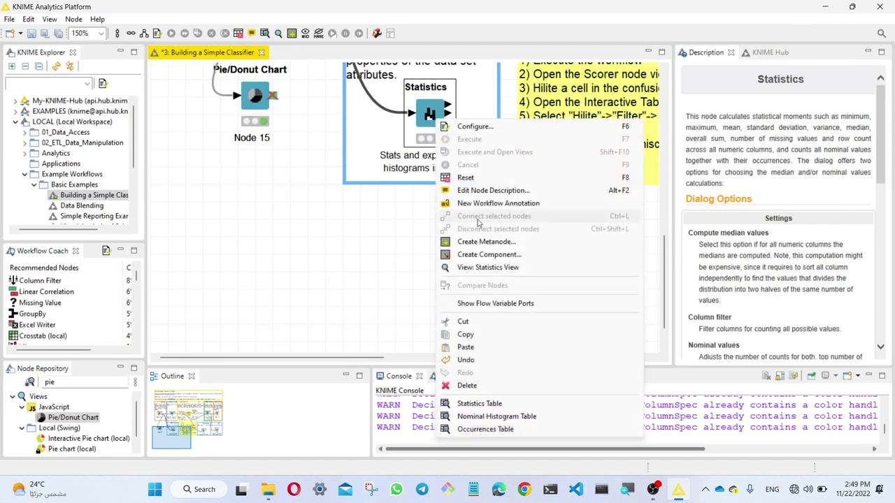
left_click(518, 431)
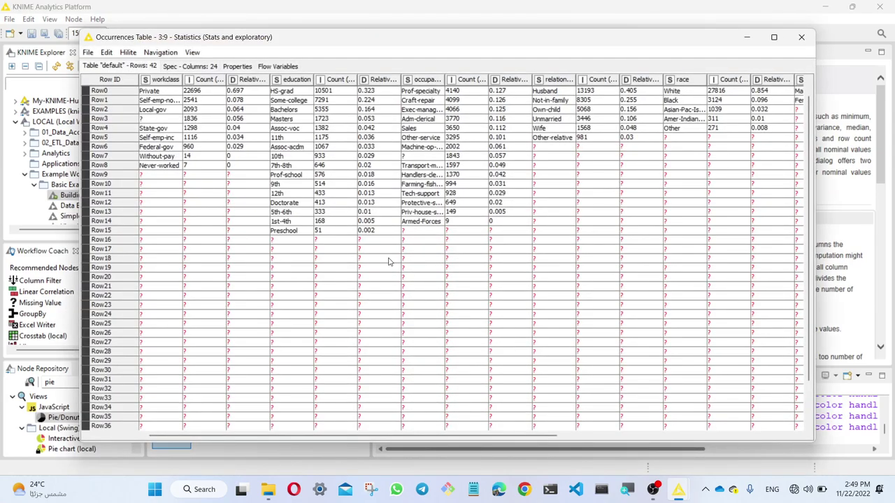
key("super+plus")
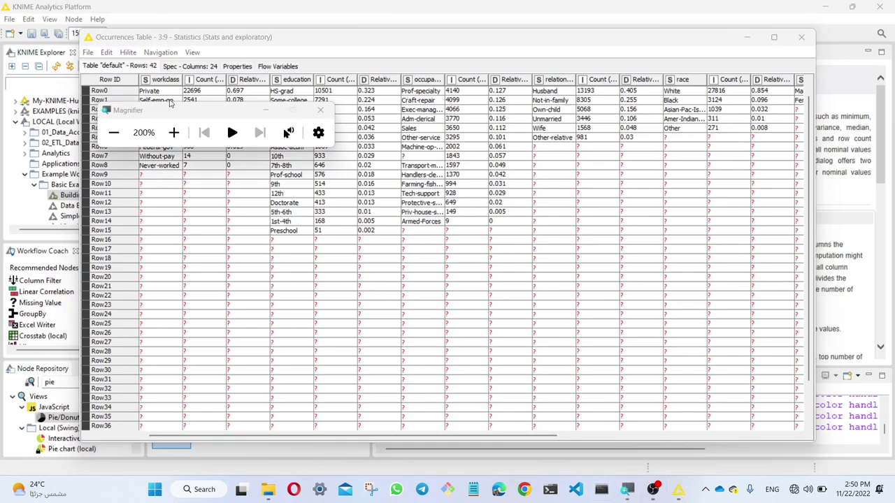
left_click_drag(177, 113, 181, 242)
Examine the workclass column of the Occurrences Table, going through its values from Private to Federal-gov without sorting
left_click(154, 84)
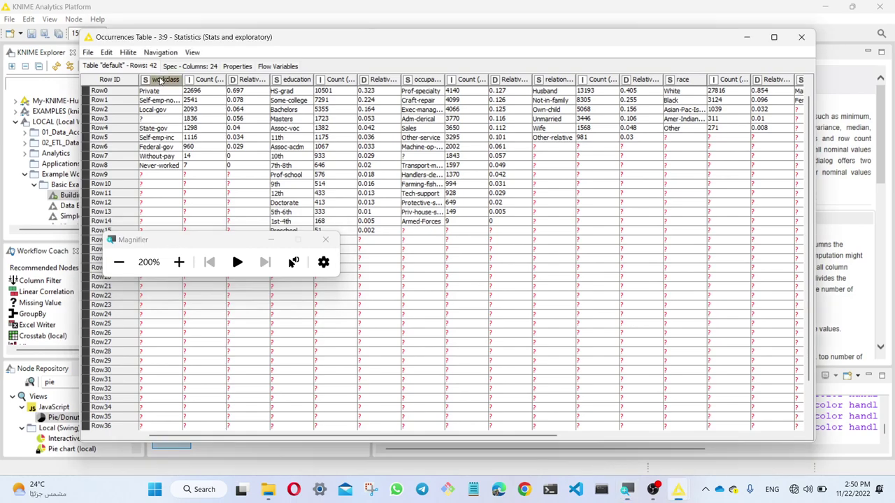
left_click(146, 79)
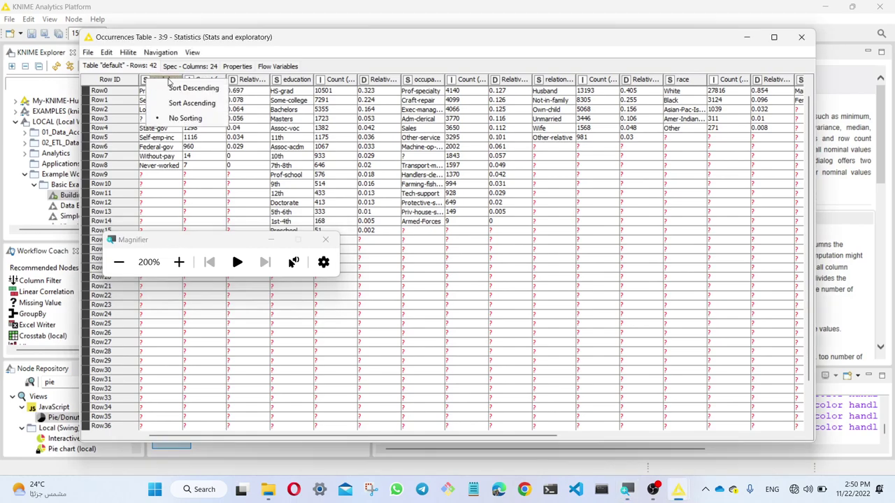
left_click(178, 37)
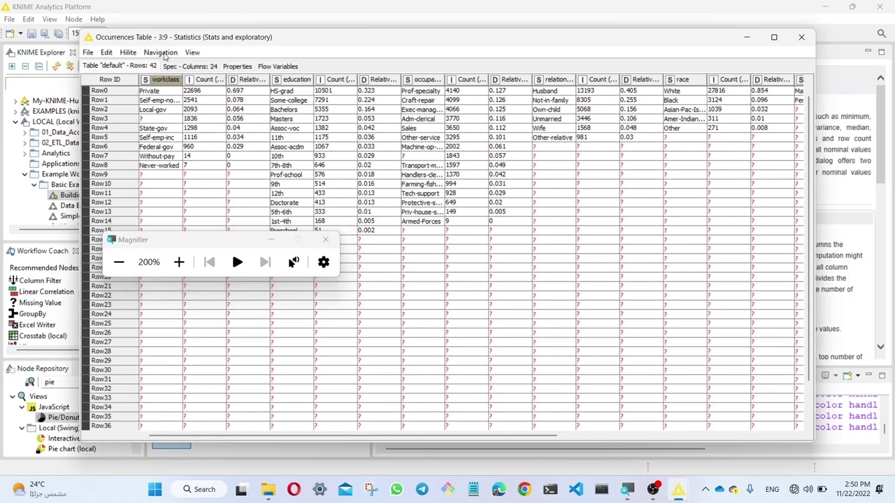
left_click(155, 92)
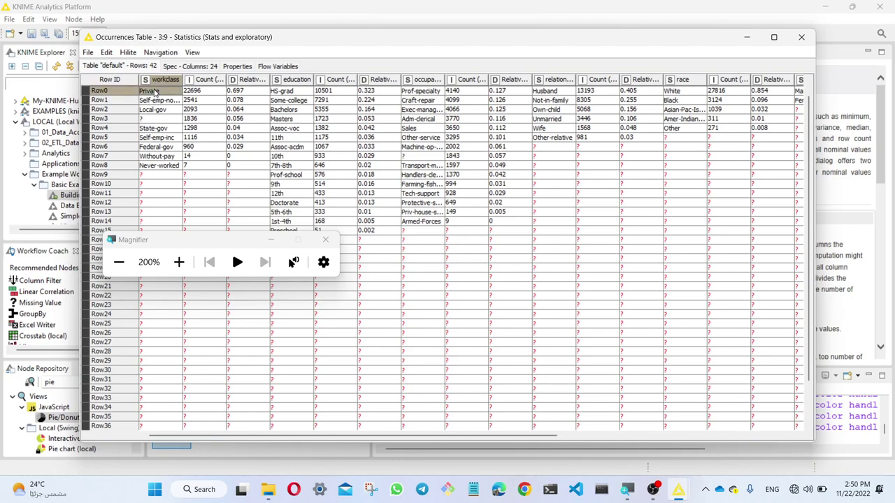
left_click(155, 100)
left_click(155, 111)
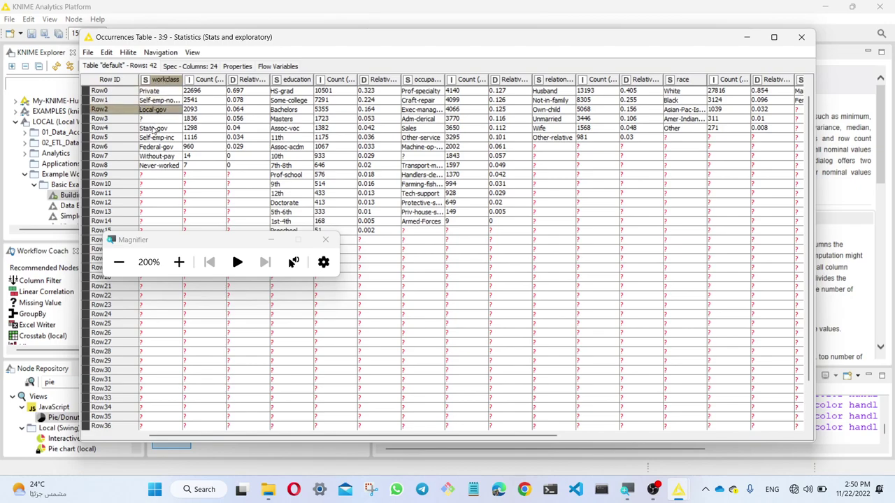
left_click(156, 130)
left_click(152, 148)
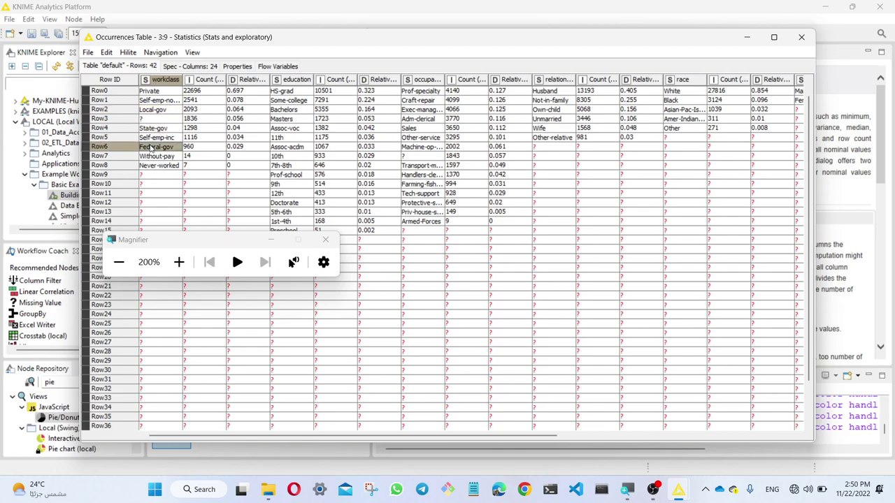
Examine the remaining workclass values down to Never-worked, and the count and relative frequency of the Private row
left_click(157, 139)
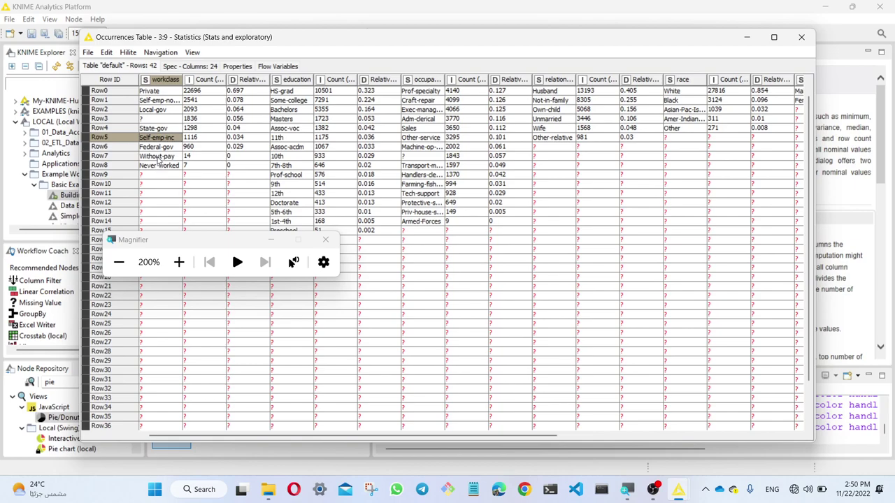
left_click(150, 167)
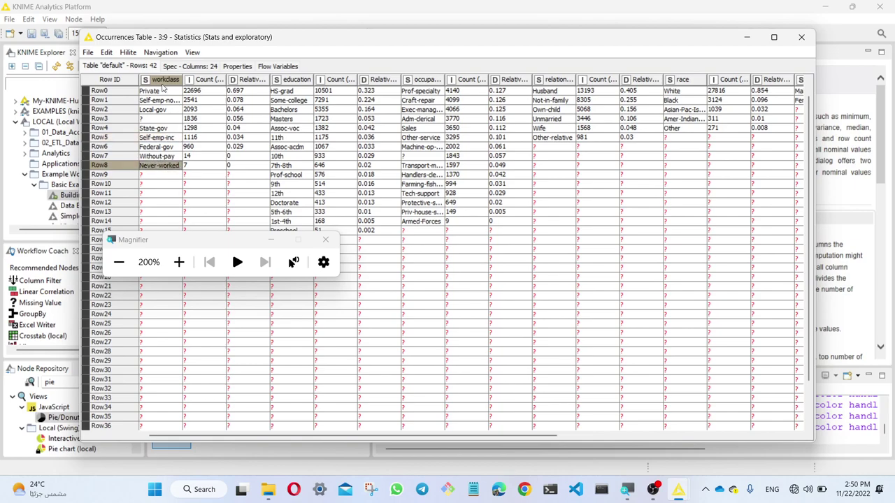
left_click(197, 91)
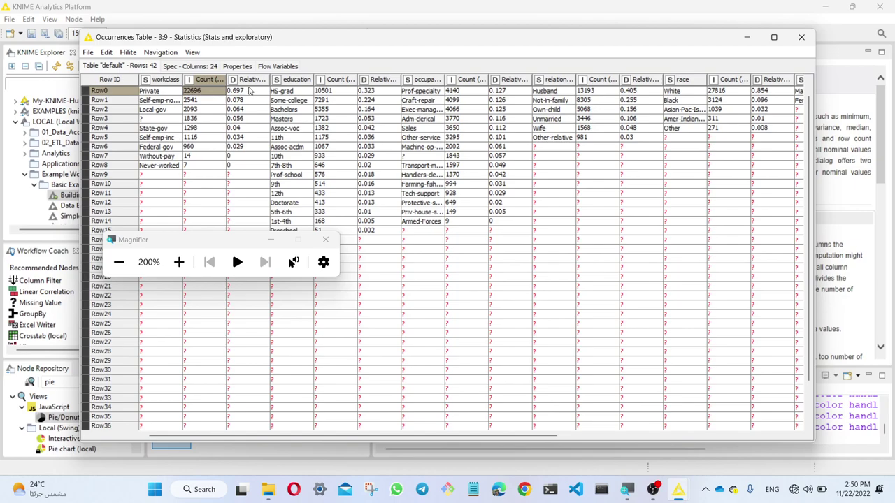
left_click(248, 92)
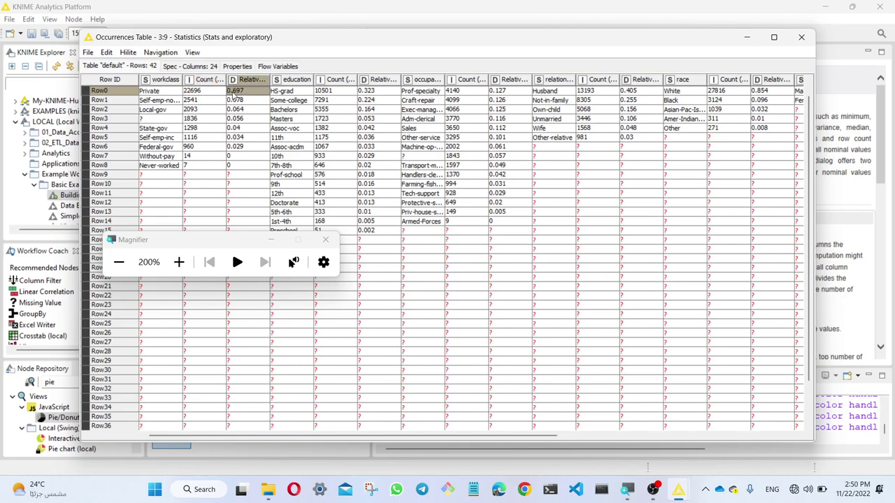
left_click(193, 92)
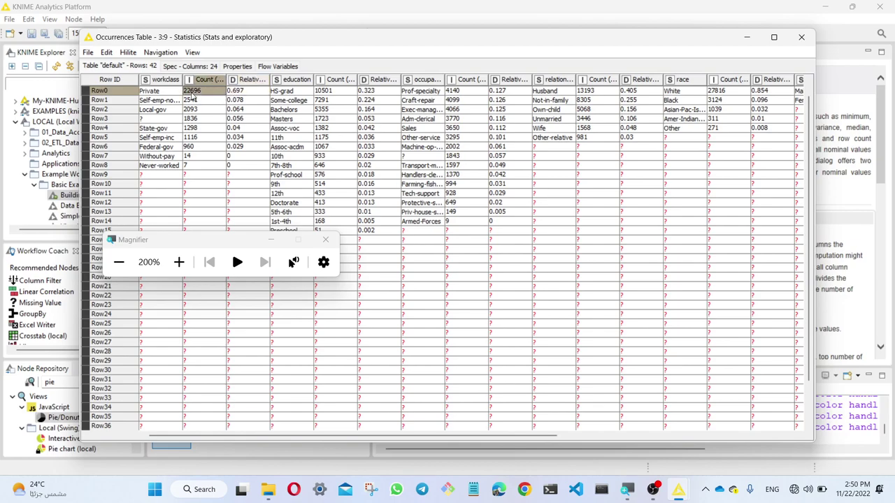
left_click(169, 92)
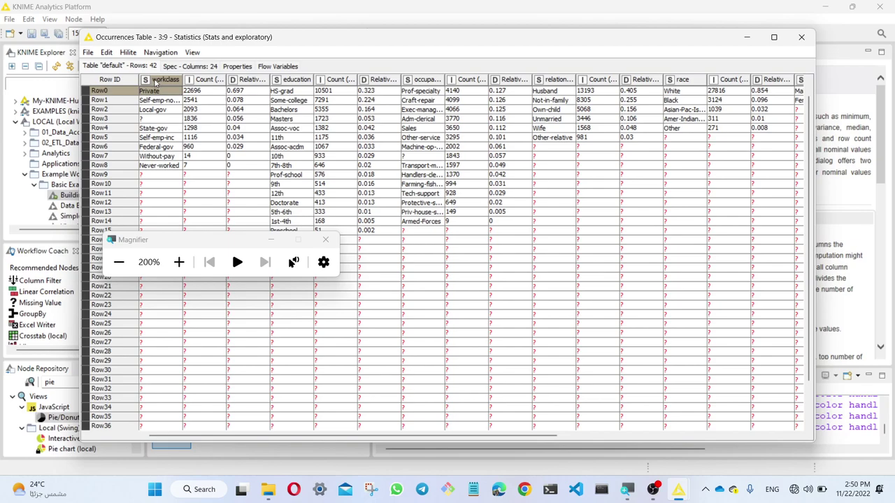
Widen the workclass Count and Relative Frequency columns, put the education column before its count, and check the education columns without sorting
left_click_drag(227, 81, 372, 80)
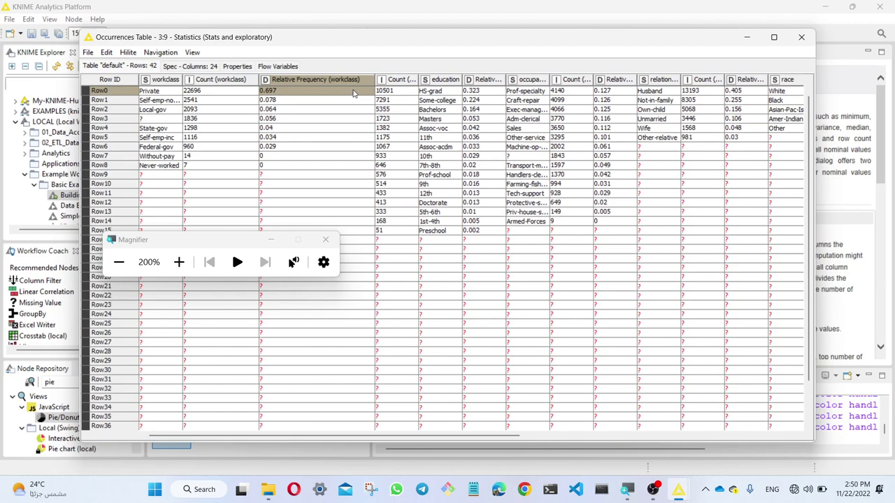
left_click_drag(446, 84, 394, 114)
right_click(402, 82)
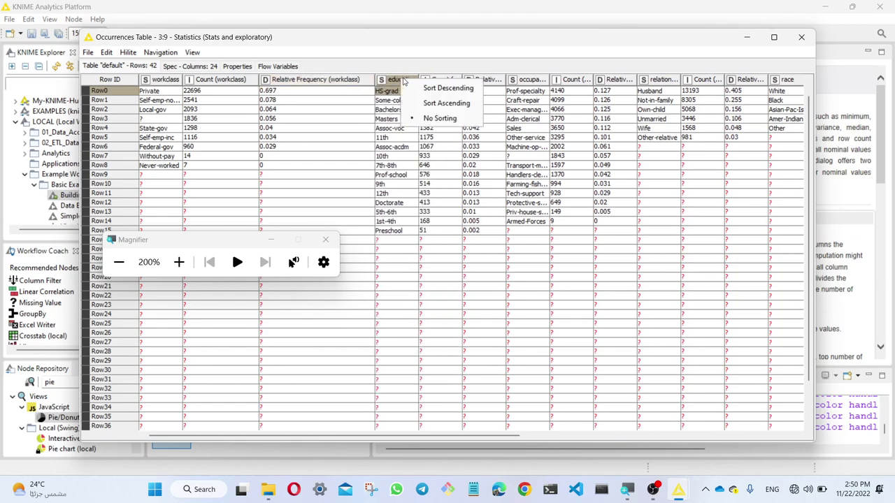
right_click(449, 80)
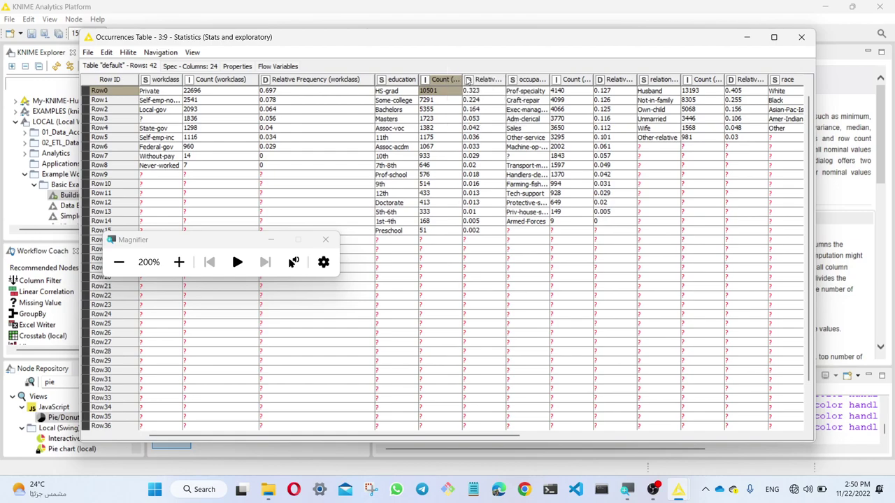
right_click(486, 81)
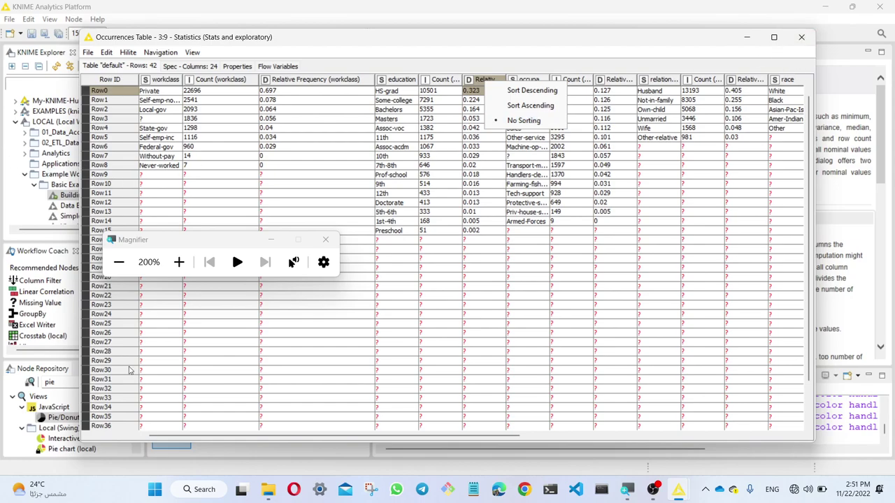
Close Magnifier and the Statistics node's Occurrences Table to return to the workflow
left_click(327, 243)
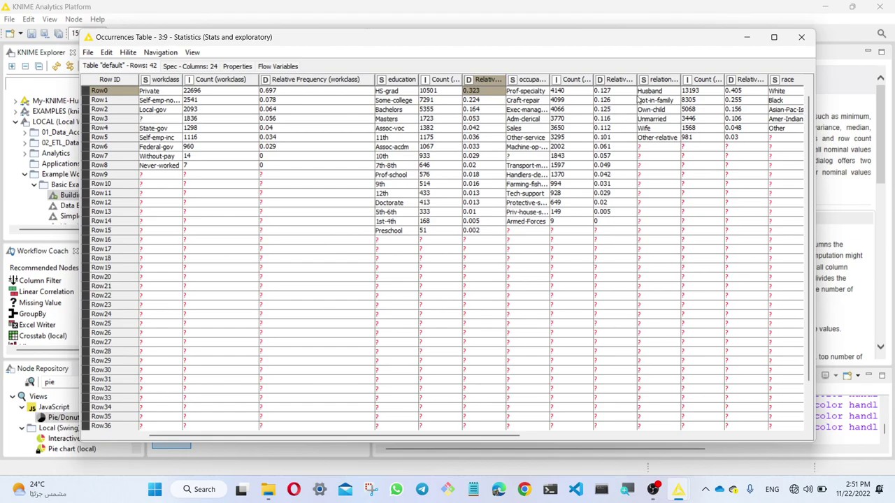
left_click(801, 37)
left_click(415, 246)
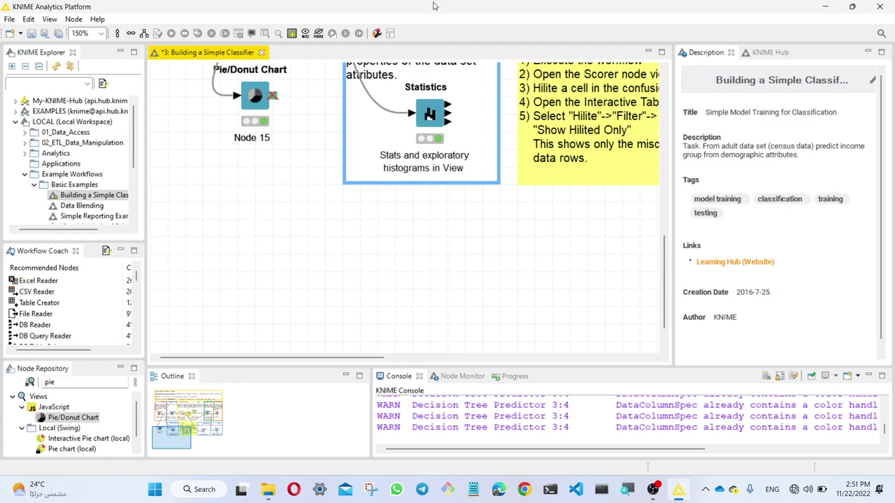
Open the Table View of the Interactive Table (local) node, look over its color-coded rows, and close it
scroll(499, 282, "up", 5)
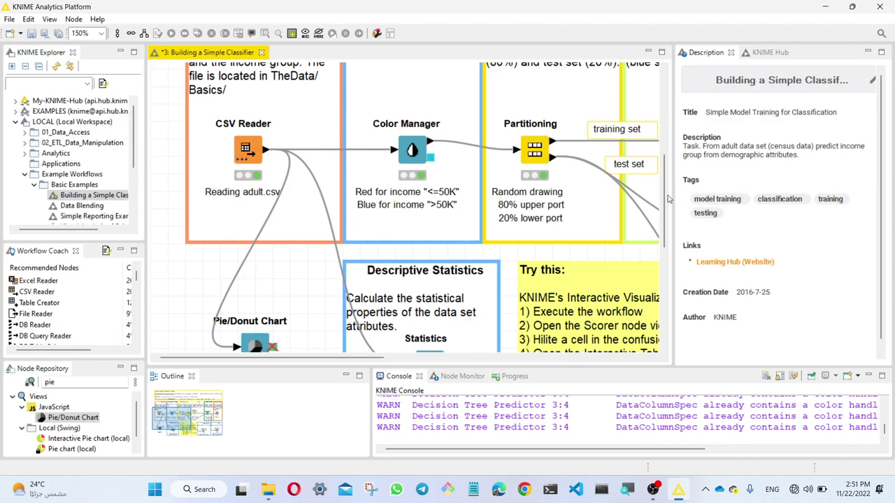
left_click_drag(358, 357, 517, 353)
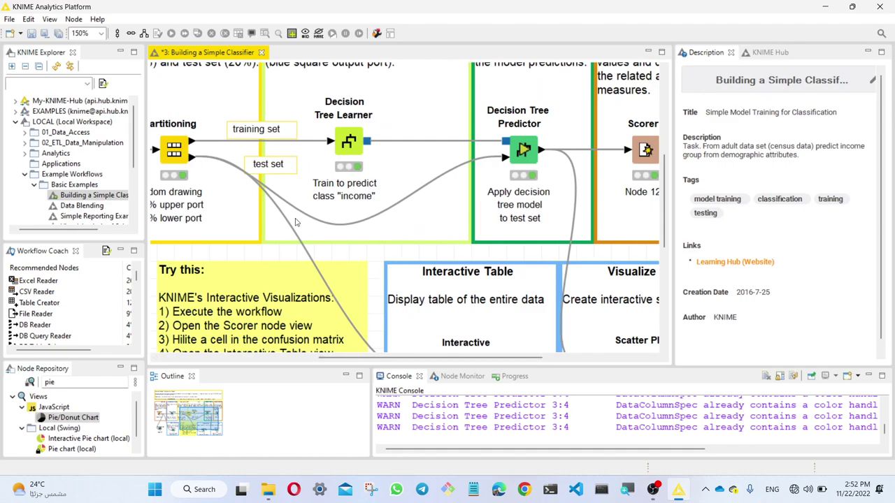
scroll(419, 175, "down", 4)
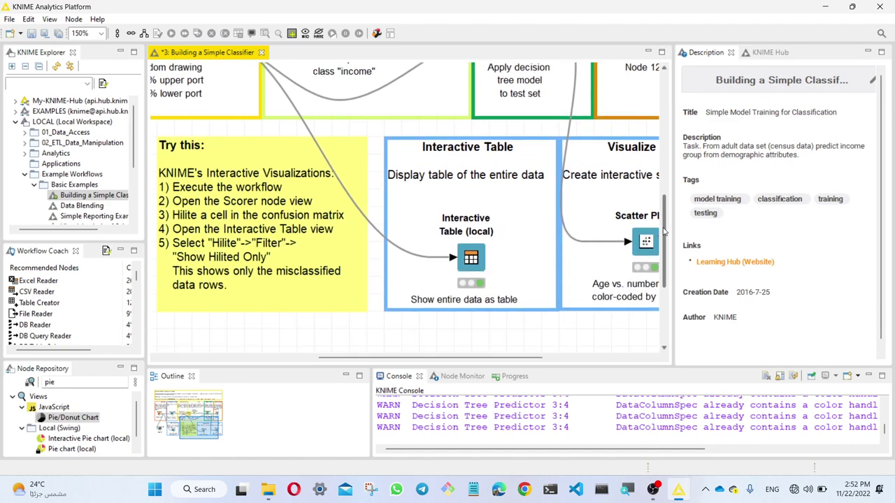
scroll(280, 157, "up", 3)
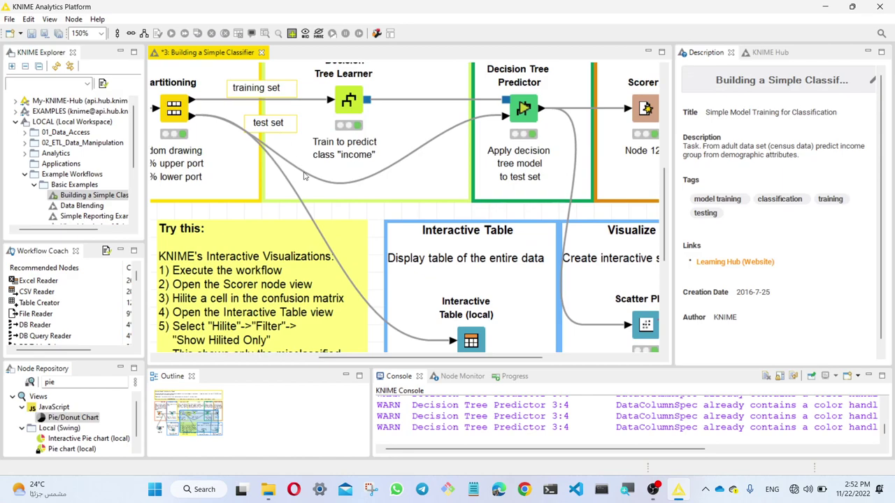
right_click(480, 339)
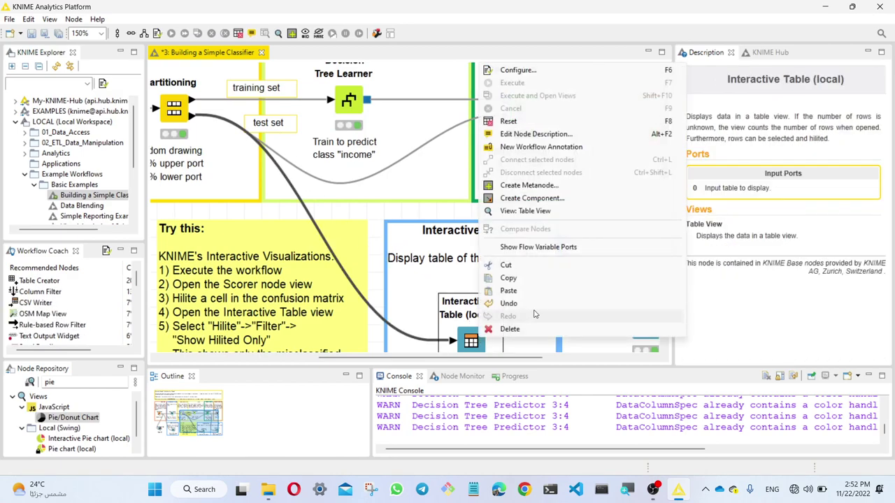
left_click(535, 210)
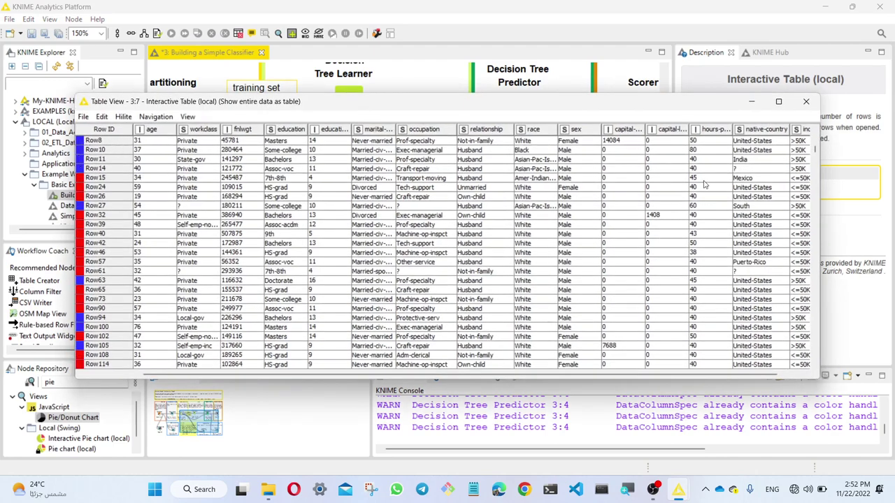
left_click(805, 102)
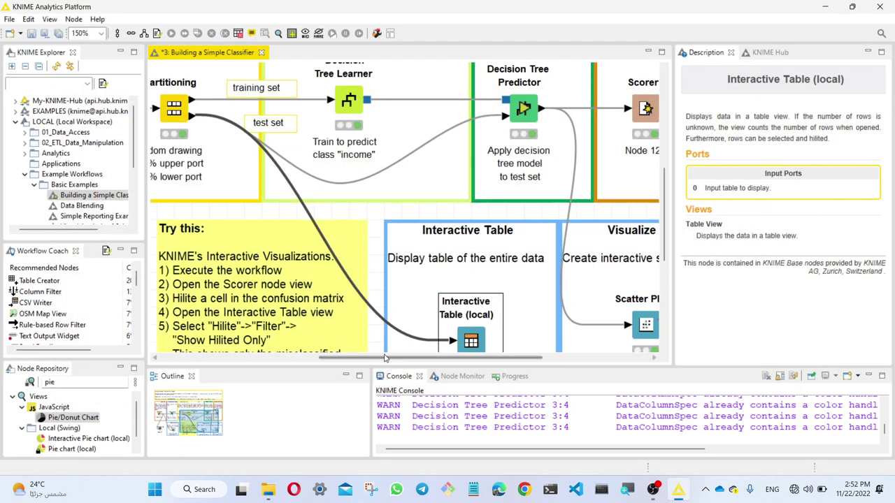
Check the available views and output ports of the Scatter Plot node in the Visualize section, leaving the node selected
left_click_drag(387, 358, 424, 363)
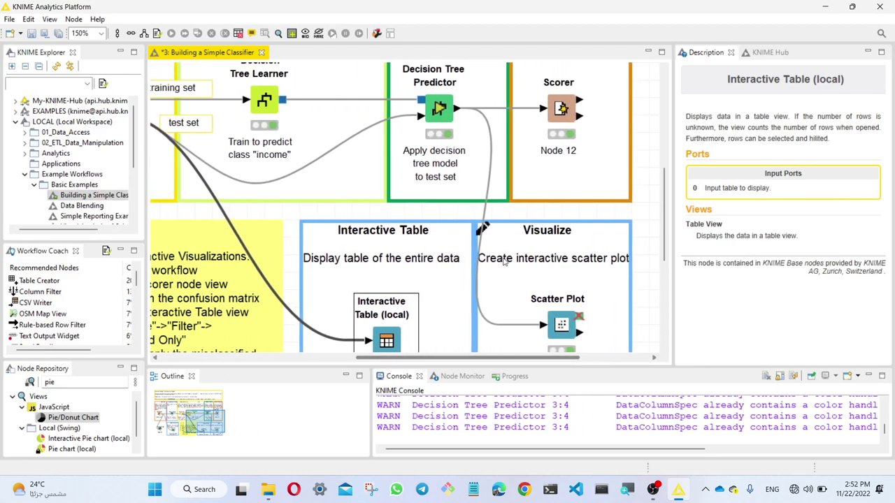
scroll(483, 229, "down", 4)
scroll(482, 229, "up", 3)
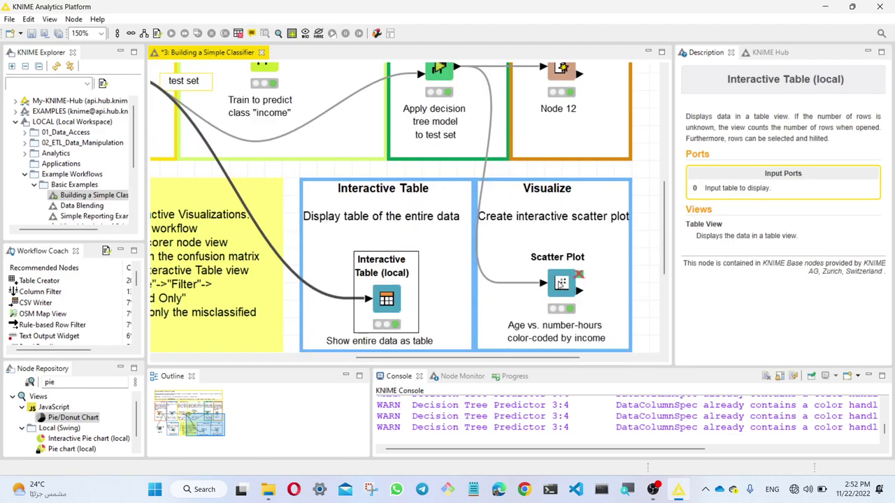
left_click(562, 283)
right_click(562, 283)
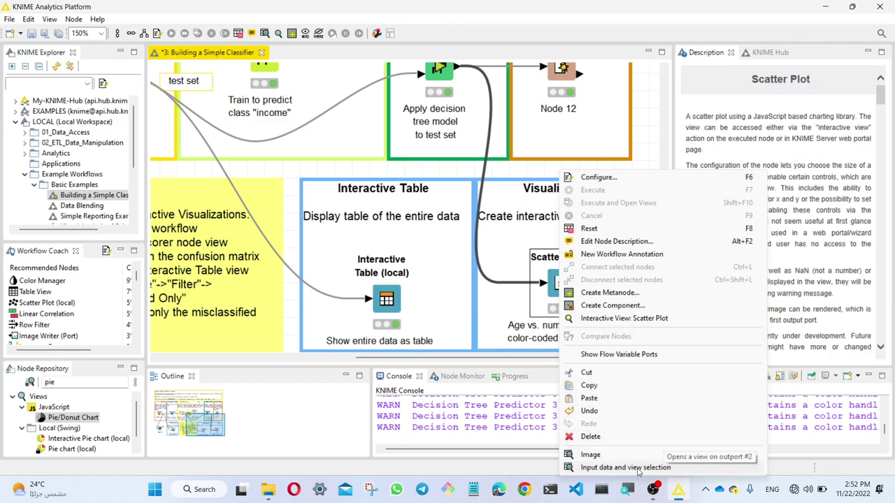
left_click(521, 285)
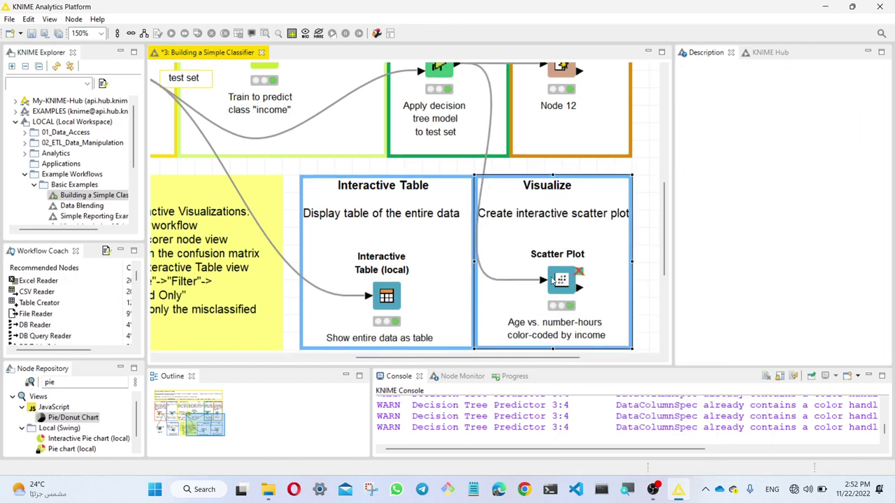
left_click(553, 281)
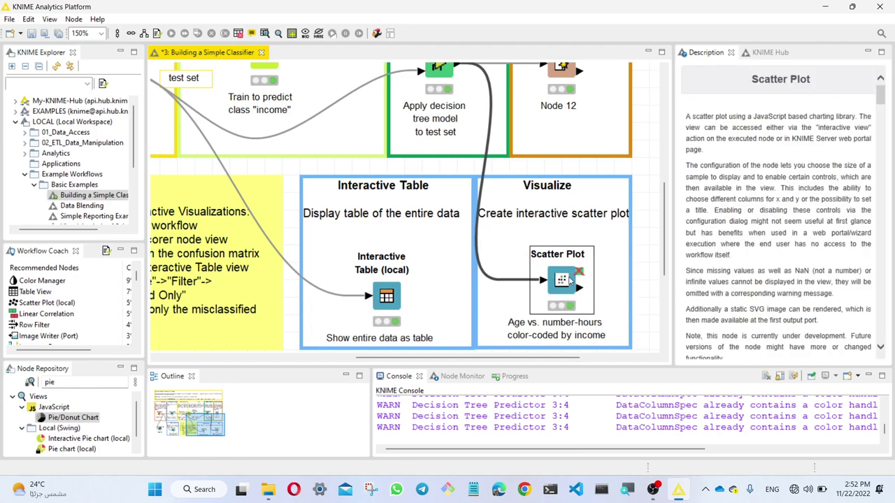
Review the Scatter Plot node's x axis and y axis column choices in its configuration and close it without changes
double_click(564, 281)
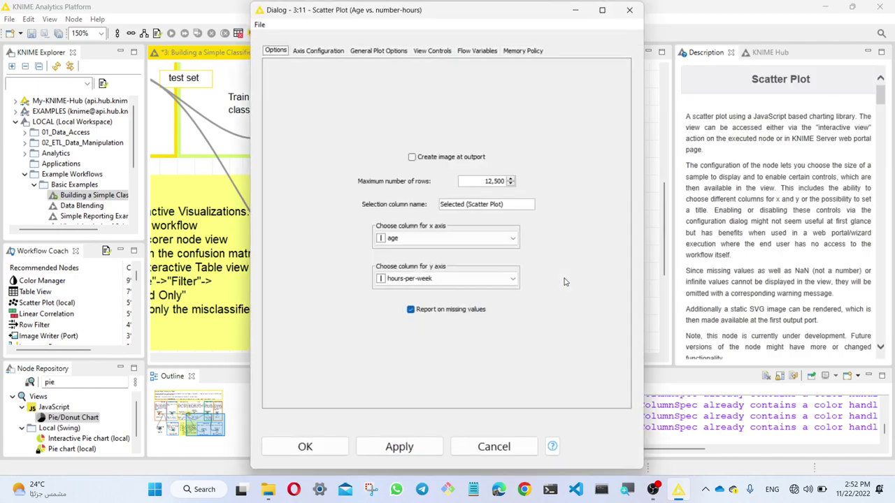
left_click(423, 238)
left_click(423, 239)
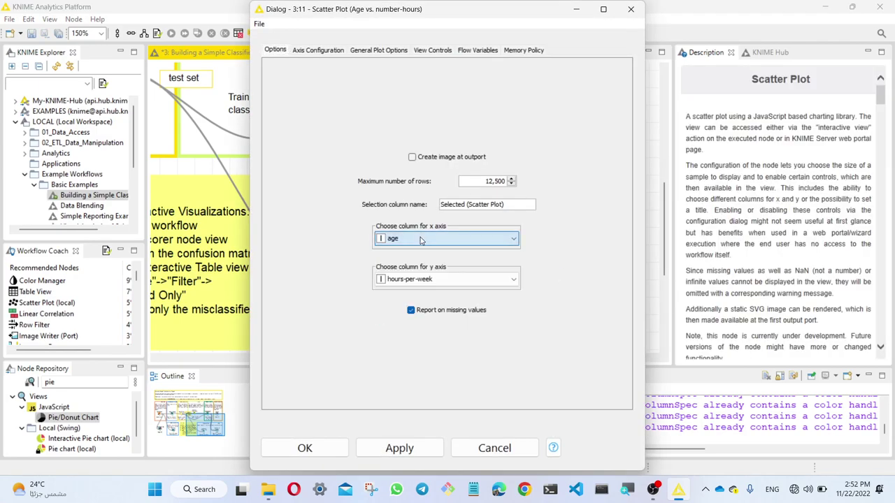
left_click(426, 279)
left_click(419, 280)
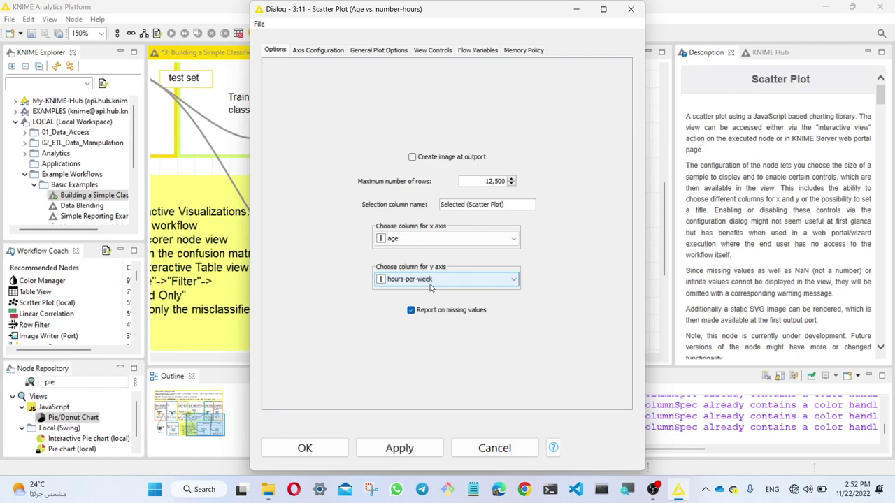
left_click(419, 239)
left_click(419, 240)
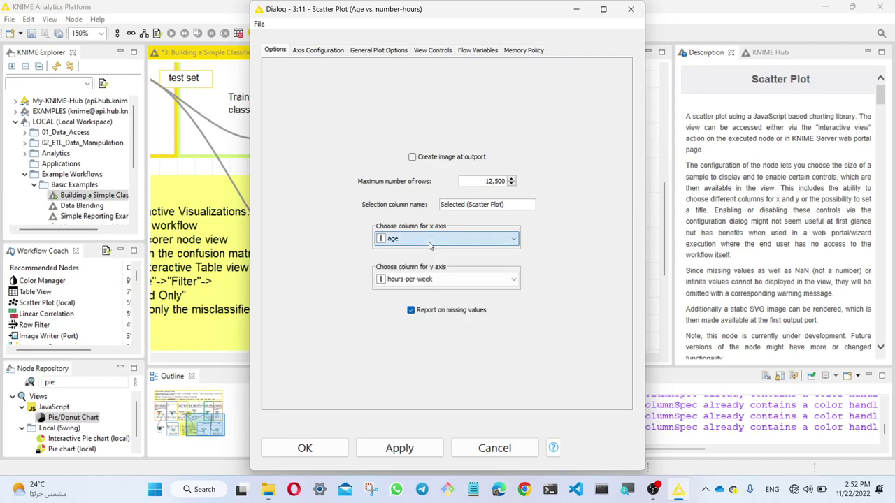
left_click(494, 448)
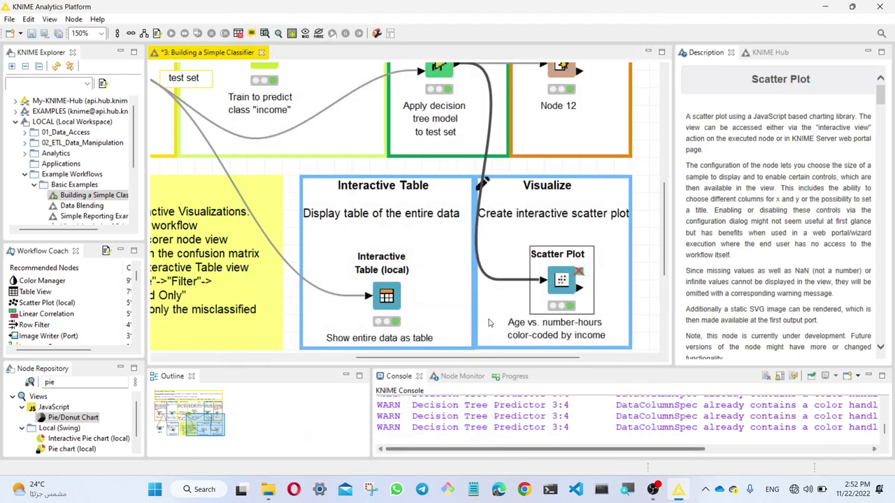
Open the Scatter Plot node's interactive view, examine hours-per-week against age by income color, and close it
right_click(559, 283)
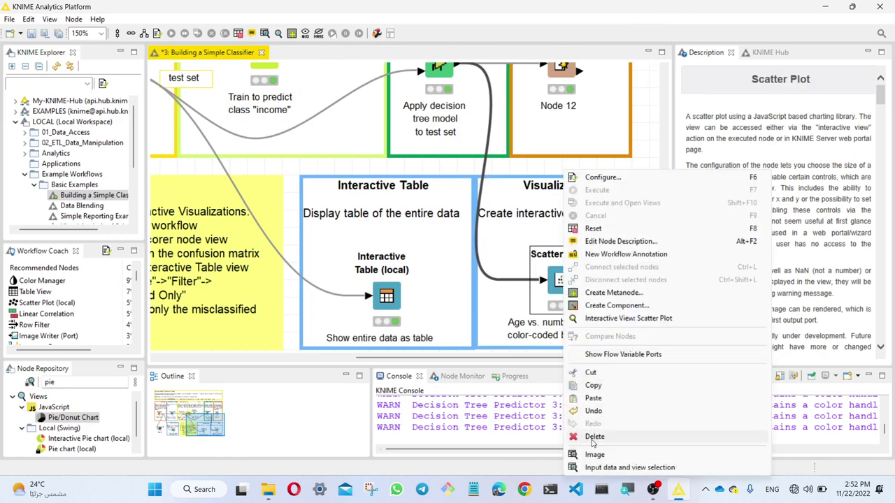
left_click(644, 320)
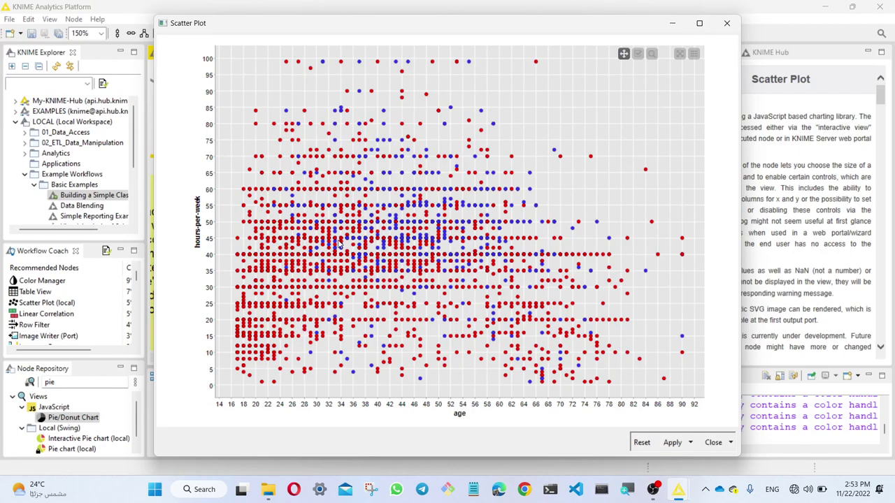
left_click(727, 24)
Search the node repository for "correl" and add a Linear Correlation node to the workflow below the Pie/Donut Chart node
scroll(522, 314, "down", 5)
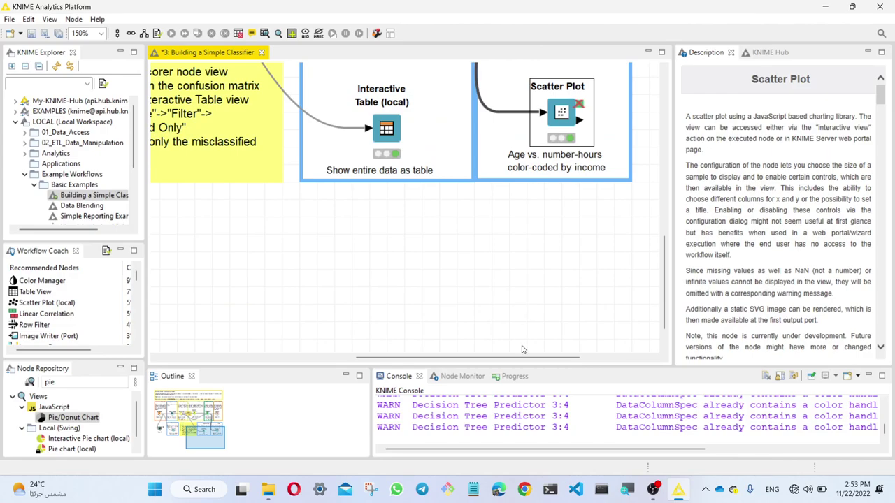
left_click_drag(523, 355, 295, 352)
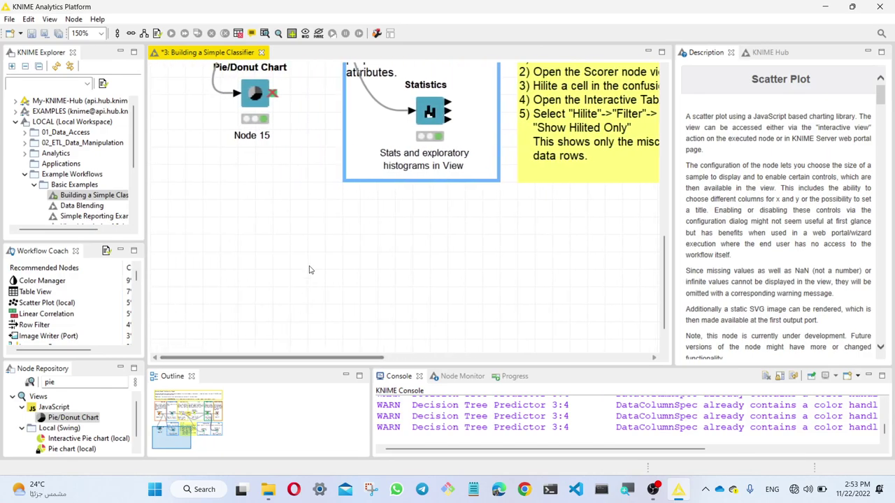
scroll(309, 267, "up", 5)
scroll(291, 256, "down", 5)
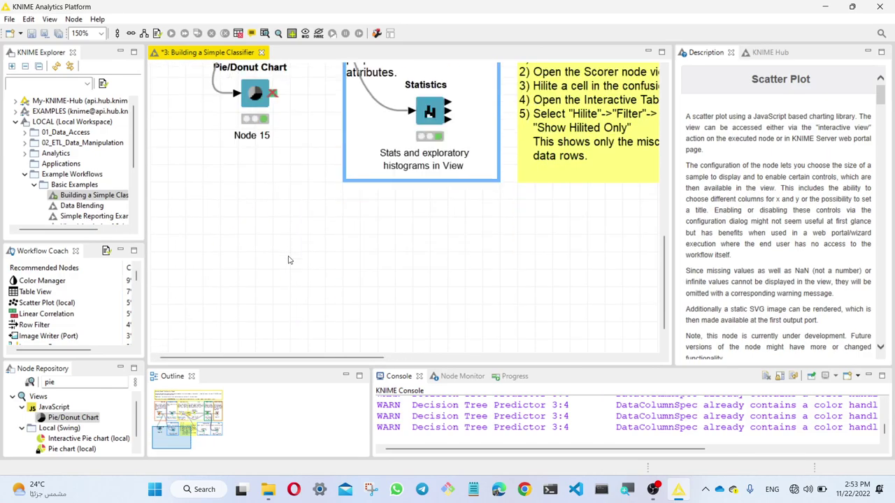
left_click(98, 384)
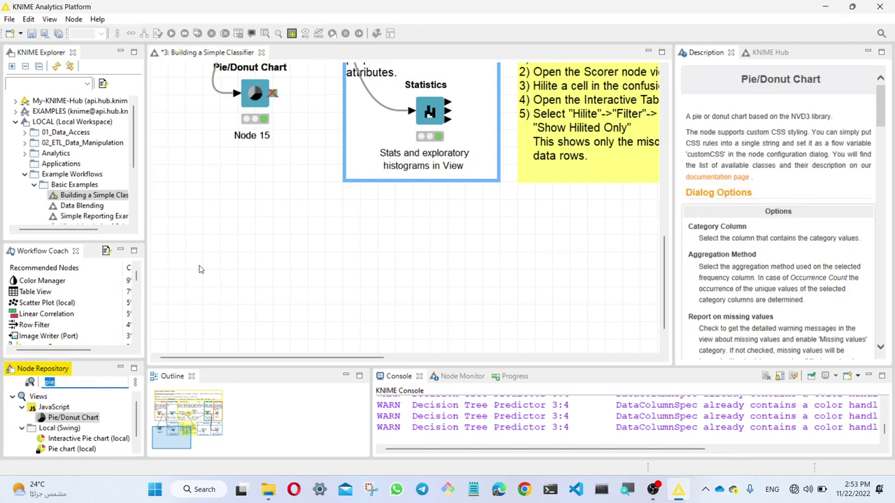
type("corre")
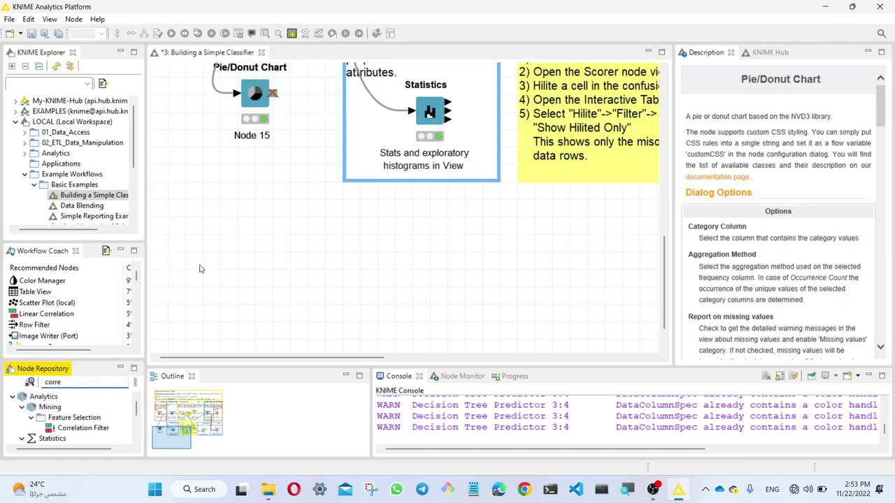
type("l")
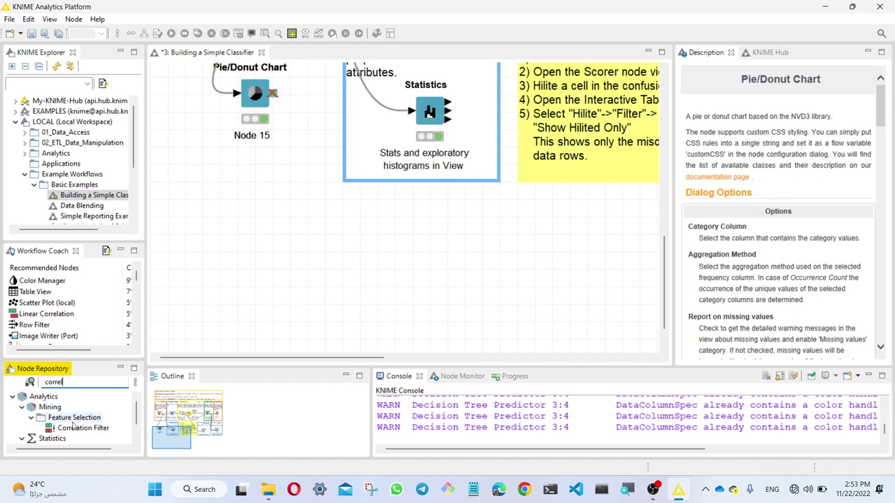
scroll(74, 425, "down", 1)
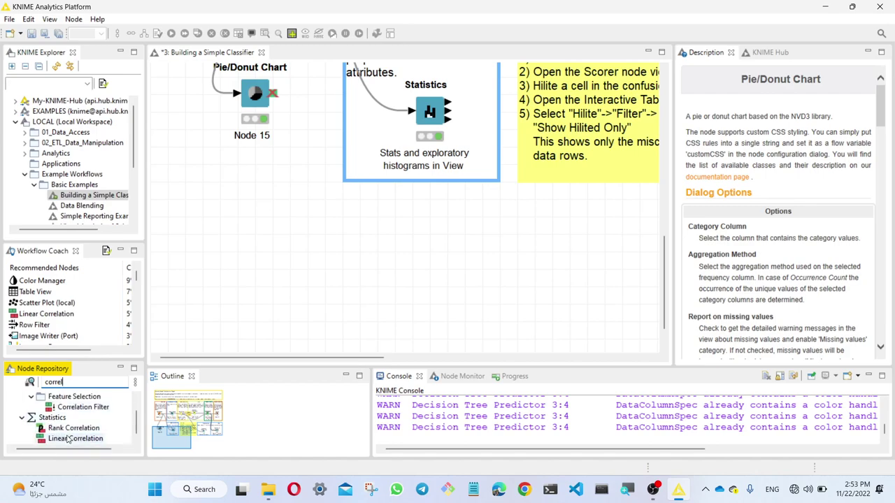
left_click_drag(68, 438, 264, 197)
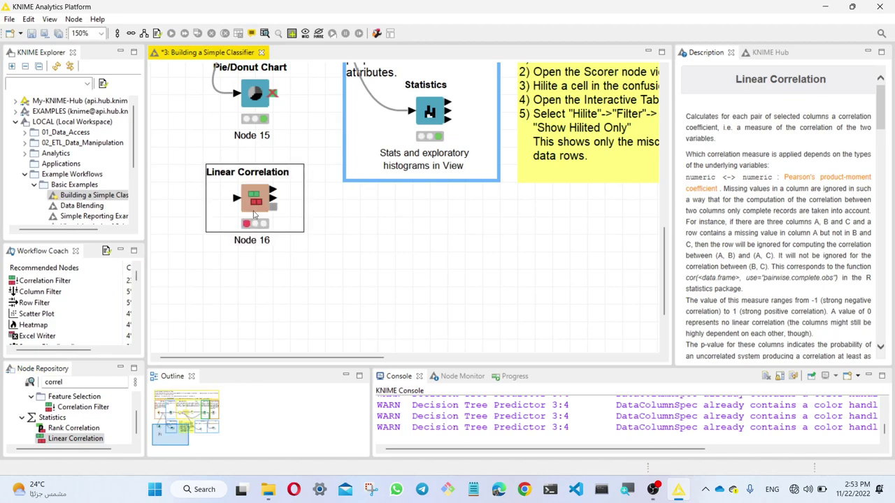
Connect the CSV Reader node's output to the input of the Linear Correlation node
scroll(236, 132, "up", 3)
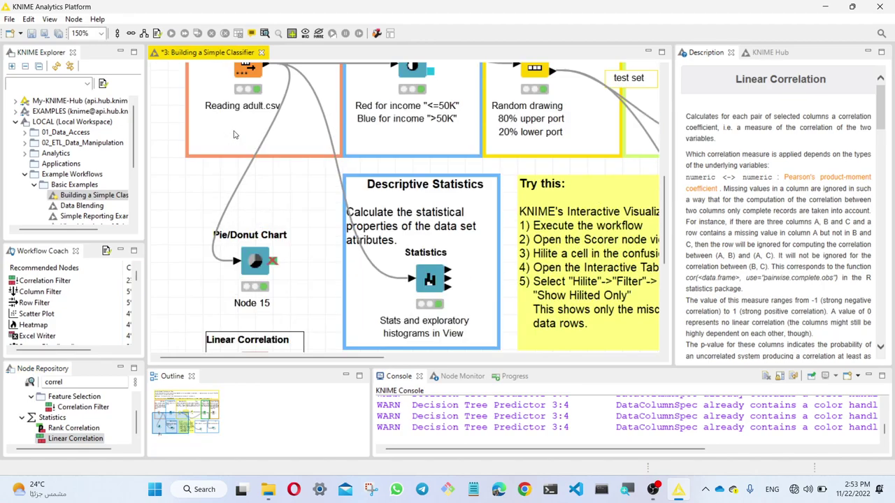
left_click(264, 72)
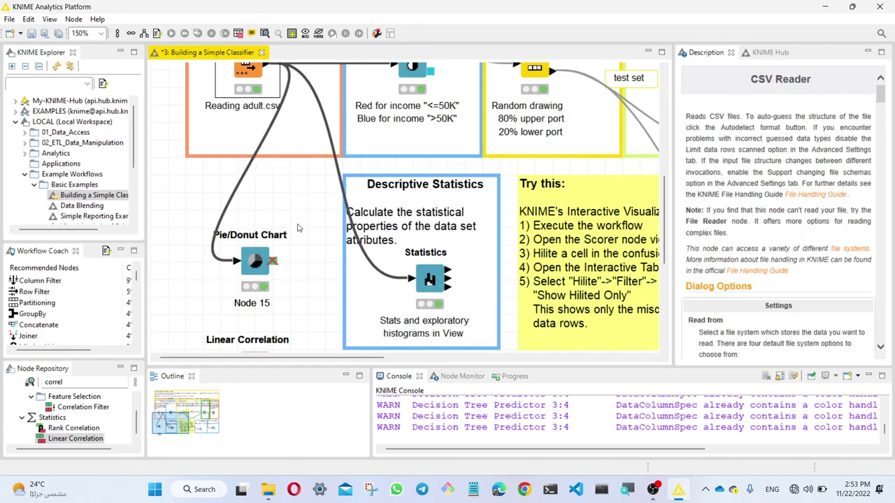
scroll(297, 226, "down", 4, "ctrl")
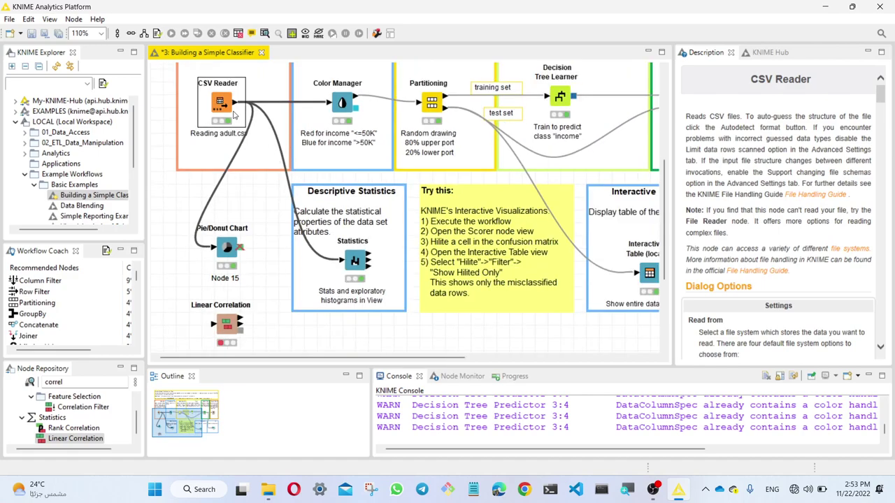
left_click_drag(237, 109, 213, 326)
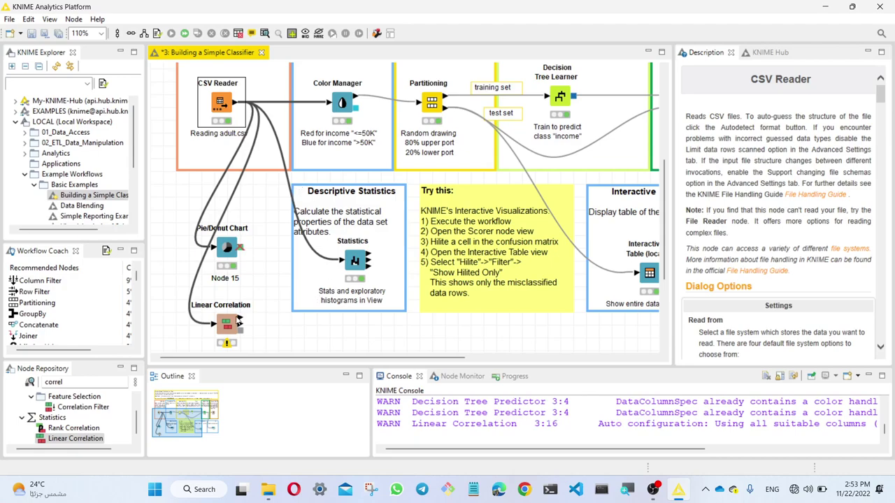
Open the Linear Correlation node's configuration, move all columns to the excluded list, and include the age column
left_click(230, 323)
double_click(231, 323)
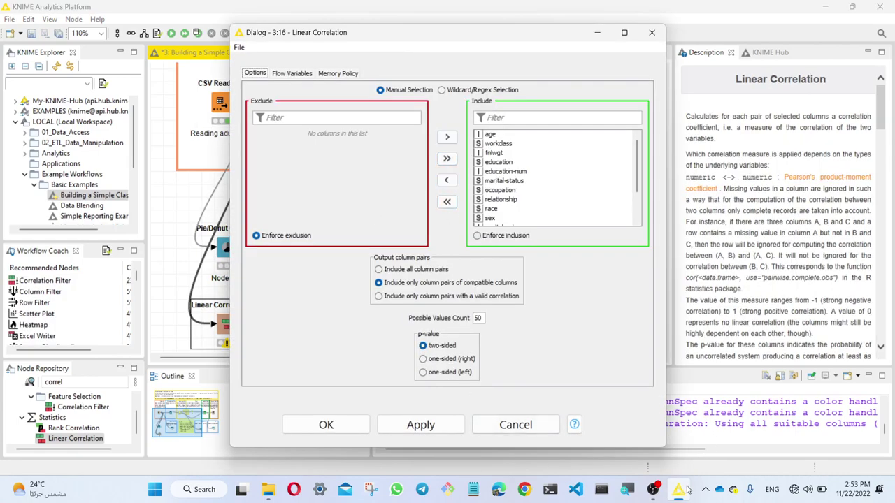
key("super+plus")
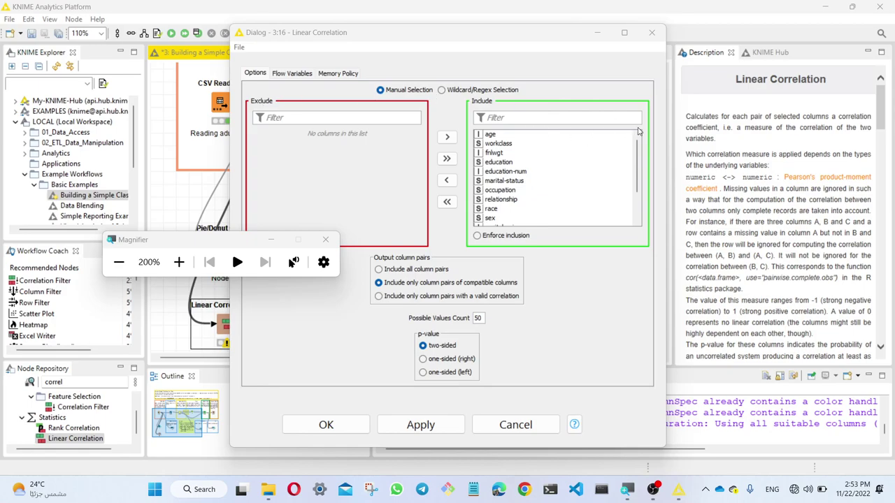
left_click(451, 203)
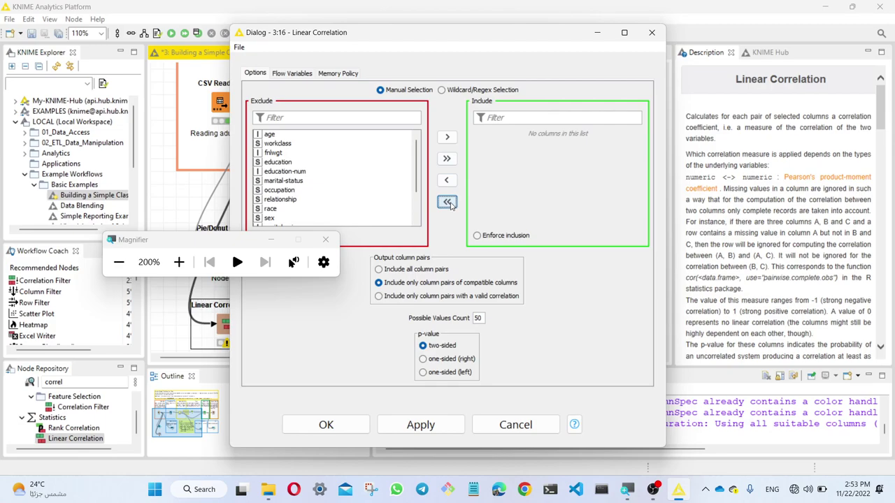
left_click(261, 137)
double_click(261, 137)
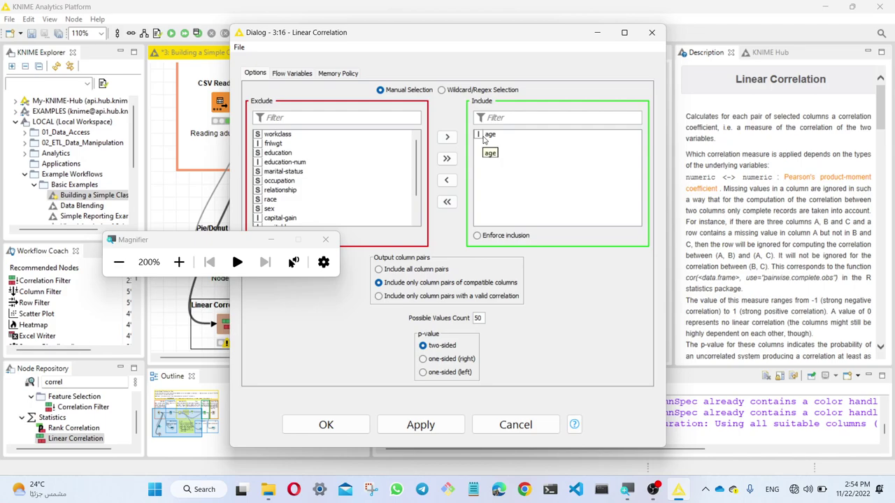
Include the education-num and hours-per-week columns in the correlation and confirm the node configuration
left_click(298, 165)
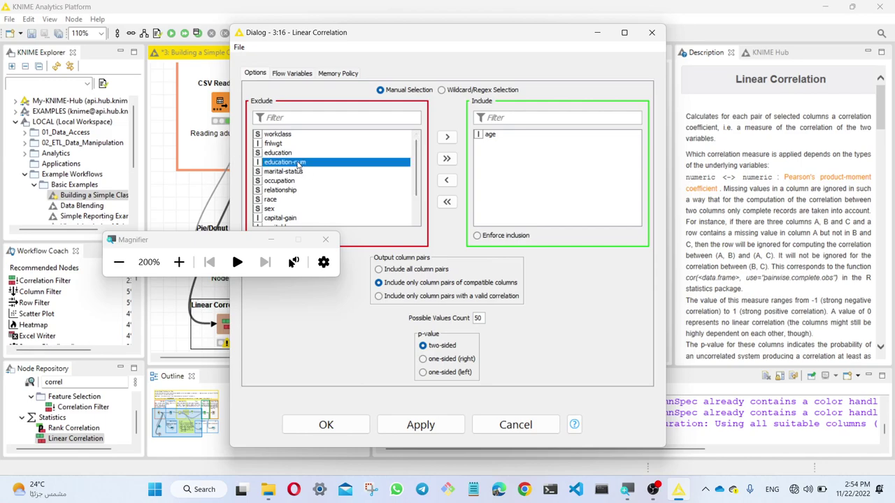
left_click(290, 154)
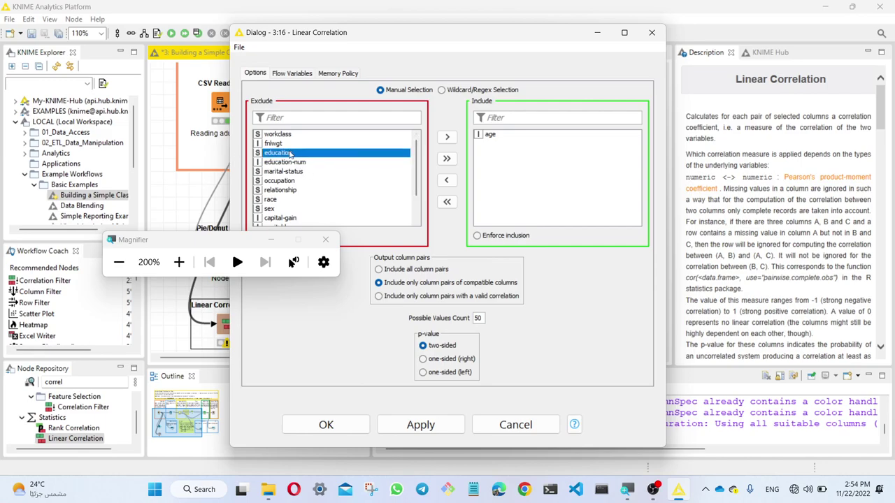
left_click(296, 164)
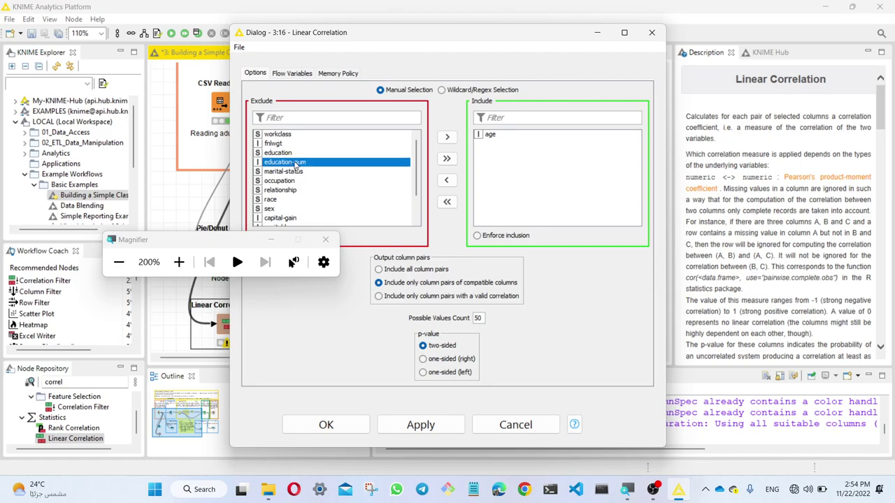
double_click(296, 164)
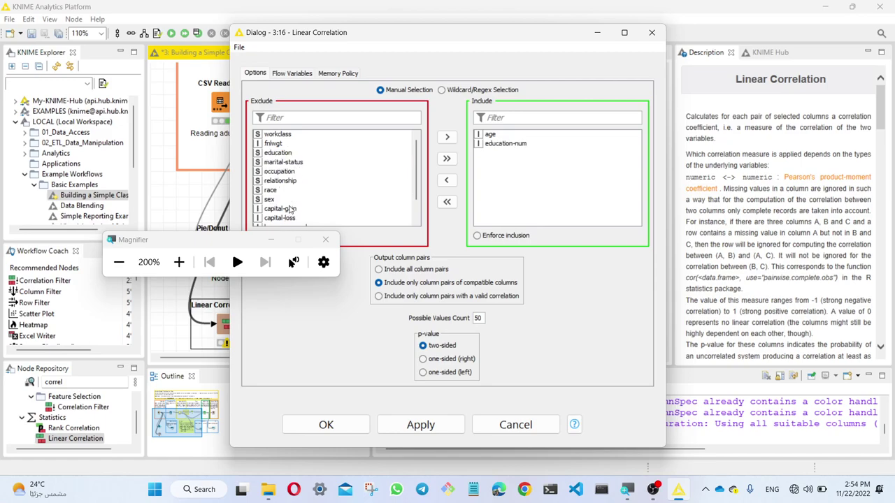
scroll(294, 209, "down", 1)
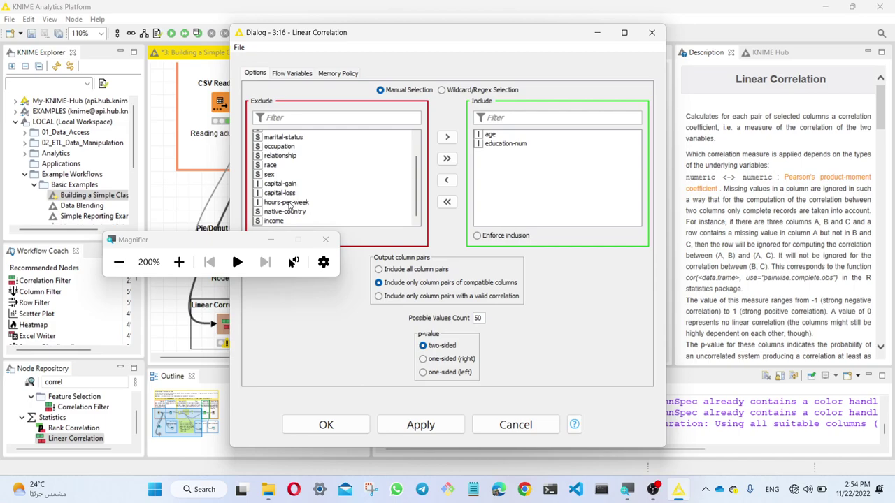
left_click(289, 205)
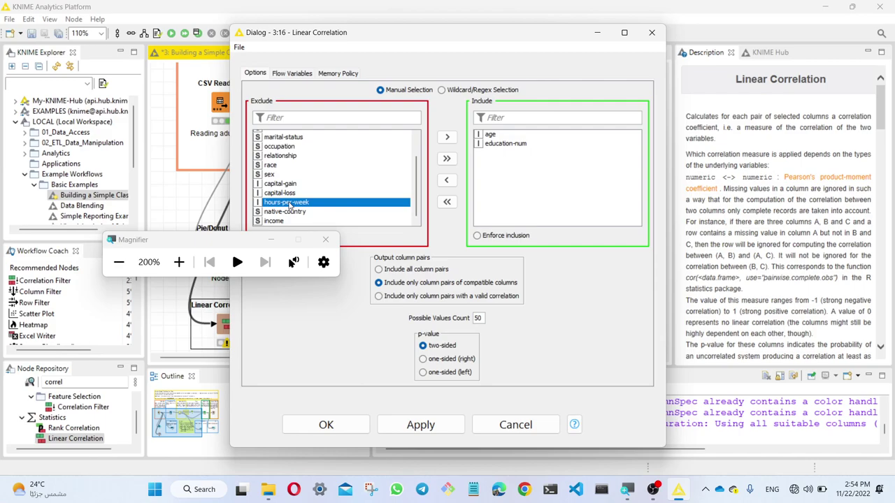
double_click(289, 205)
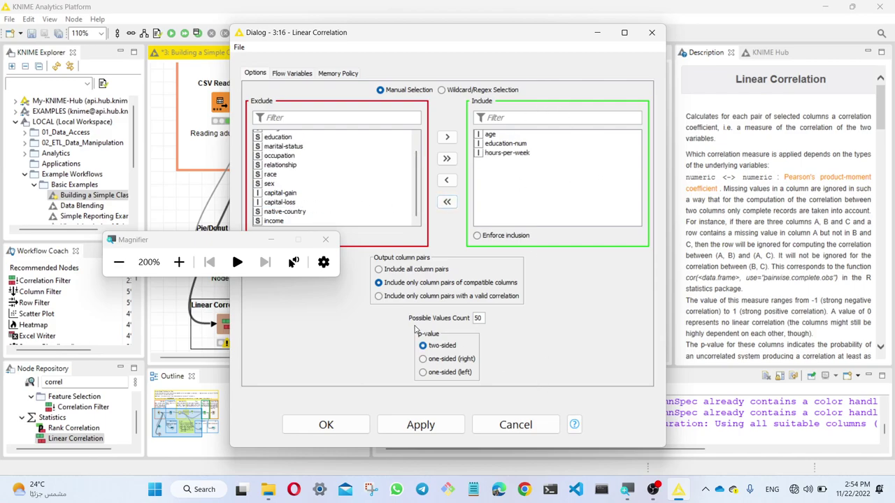
left_click(322, 427)
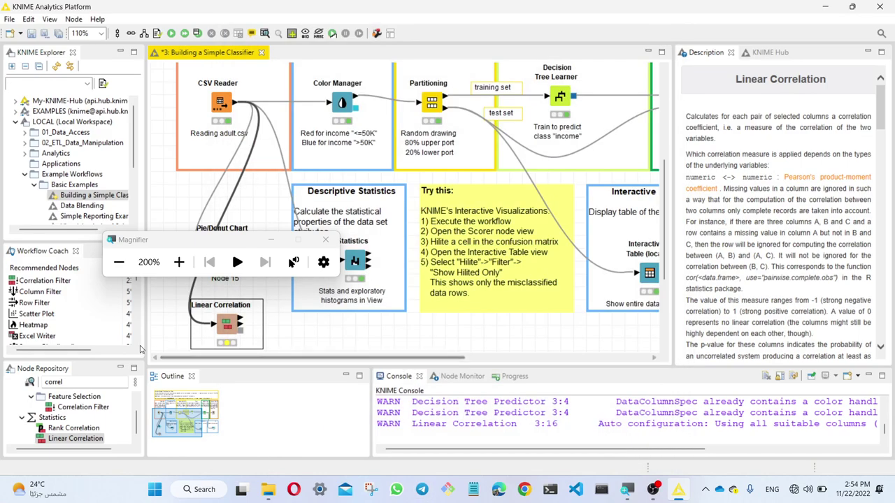
Close the Magnifier window covering the workflow
right_click(226, 325)
left_click(344, 330)
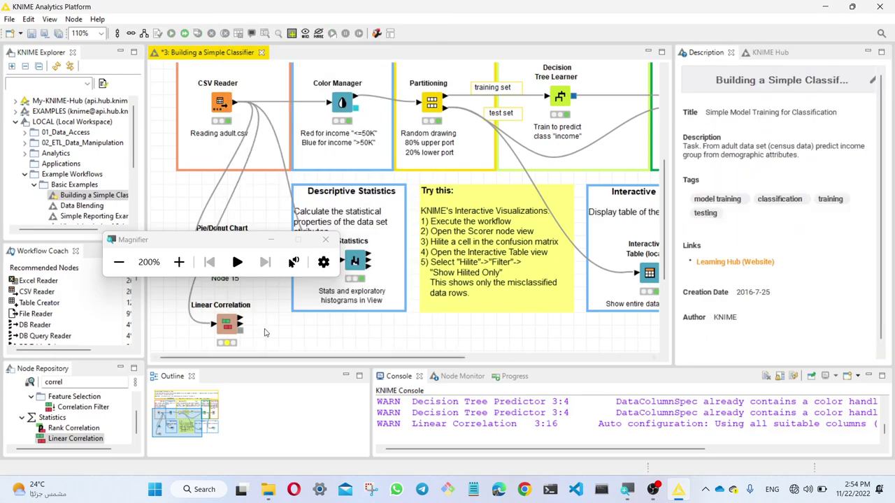
left_click(325, 239)
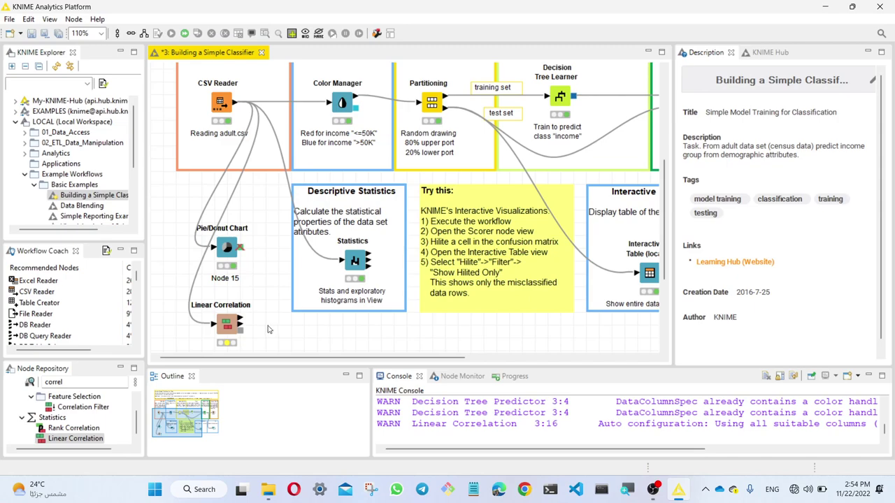
Read the Linear Correlation node's description, covering its purpose, the numeric correlation measure and its three output ports
left_click(228, 332)
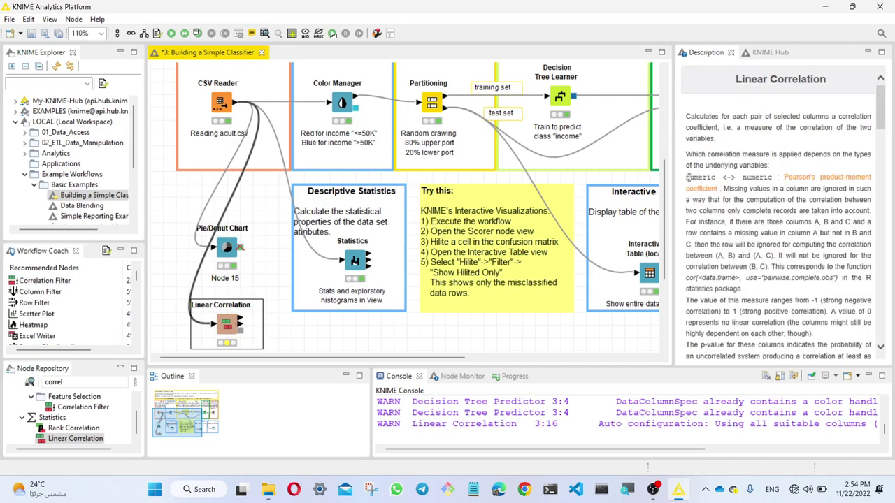
left_click_drag(686, 177, 772, 177)
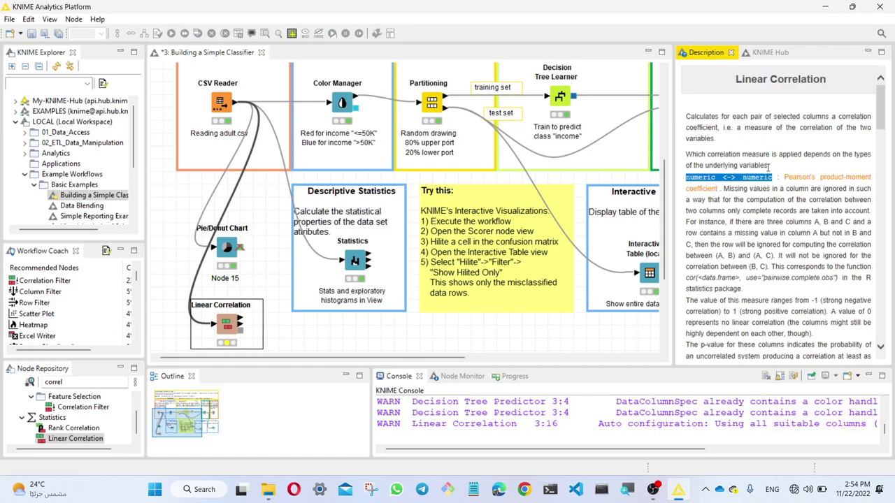
left_click_drag(708, 118, 733, 138)
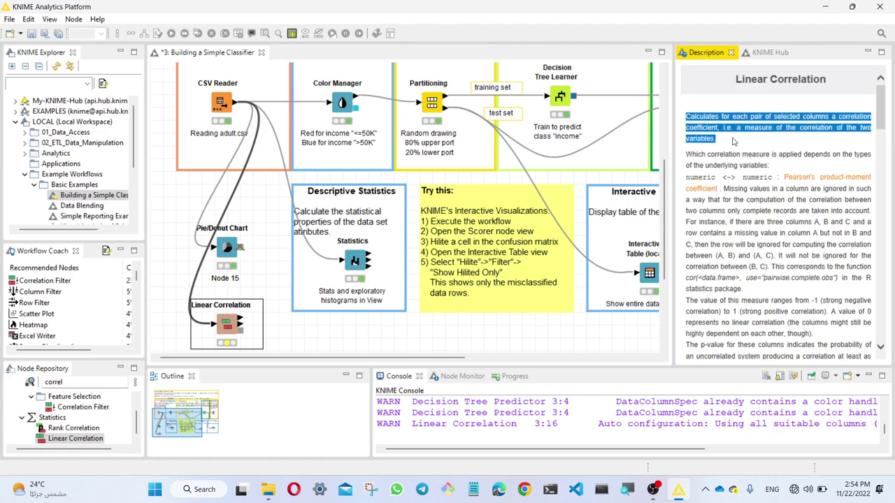
scroll(812, 259, "down", 10)
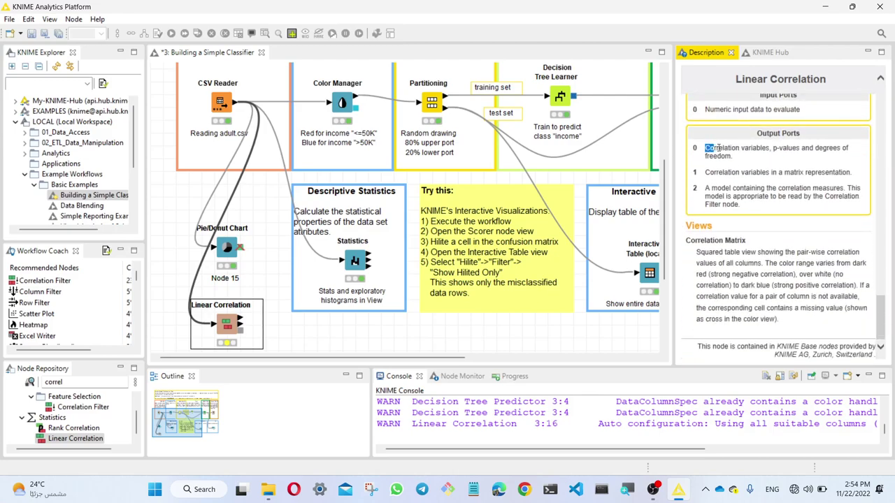
left_click_drag(705, 149, 735, 157)
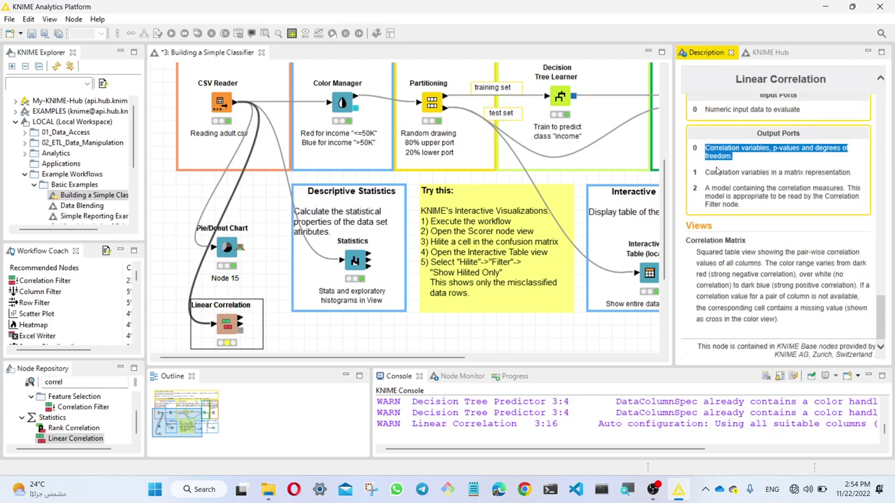
left_click(718, 169)
left_click_drag(705, 173, 840, 177)
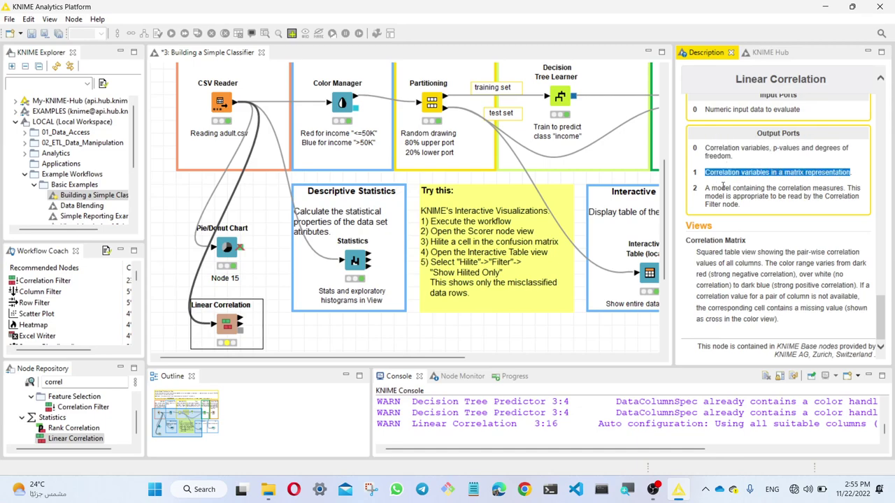
left_click_drag(705, 192, 832, 195)
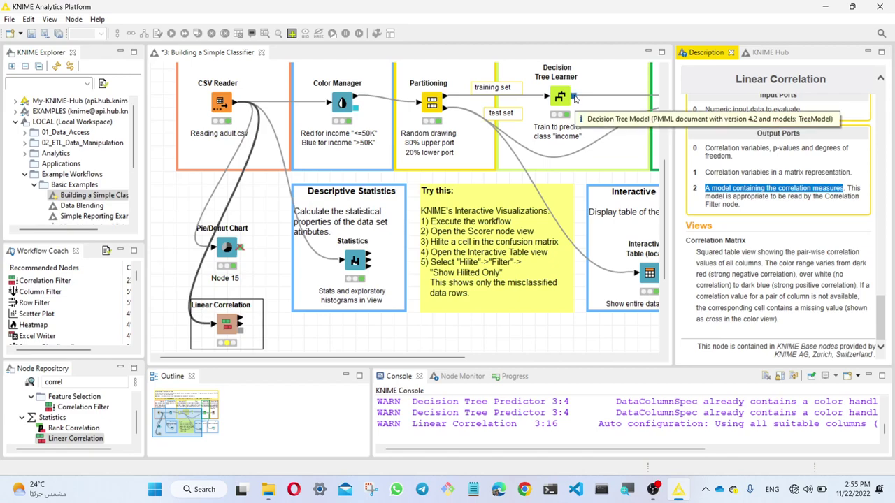
Execute the Linear Correlation node
left_click(221, 327)
right_click(221, 327)
left_click(256, 26)
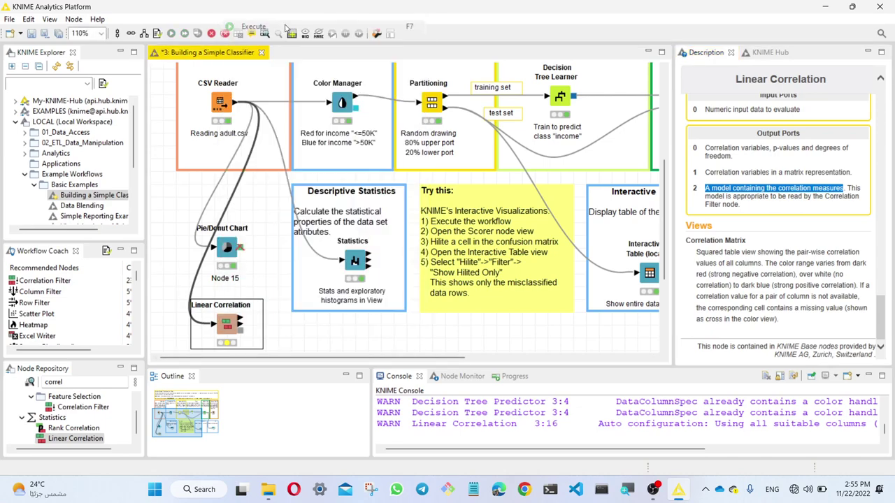
Open the Linear Correlation node's correlation matrix output and launch the Magnifier
right_click(225, 323)
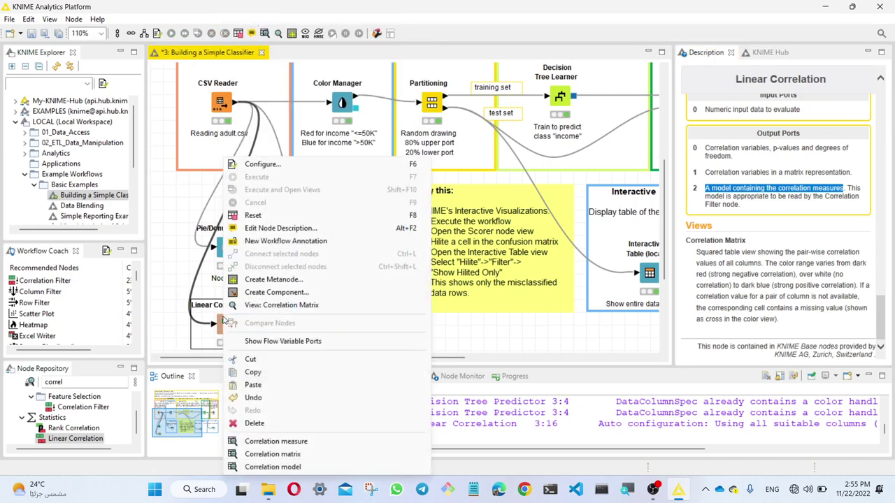
left_click(333, 454)
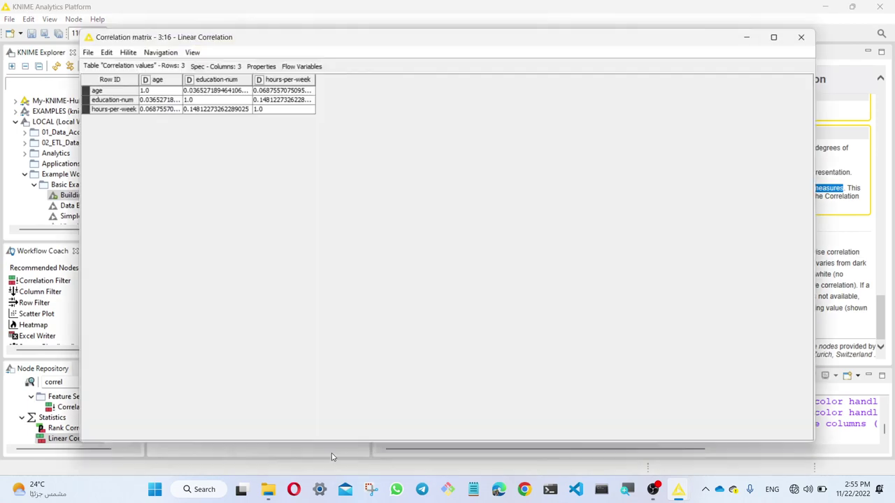
left_click(627, 490)
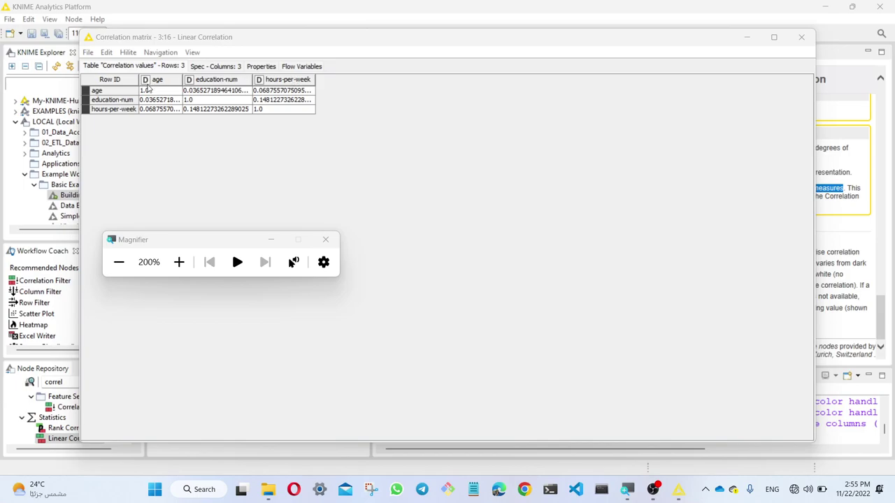
Examine the age row of the correlation matrix against the age, education-num and hours-per-week columns
left_click(148, 93)
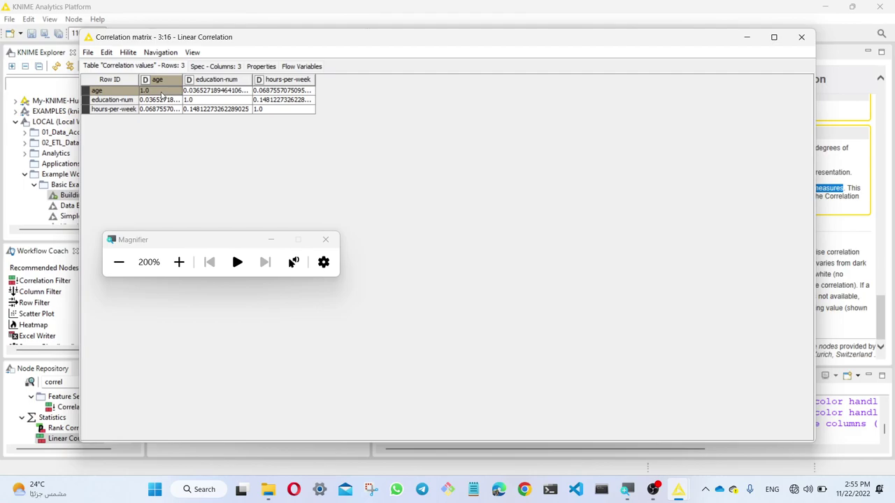
left_click(215, 92)
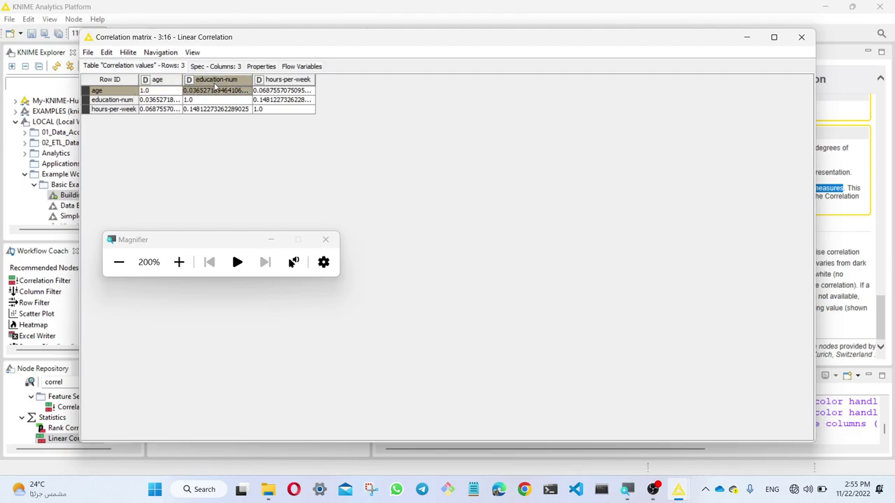
left_click(287, 91)
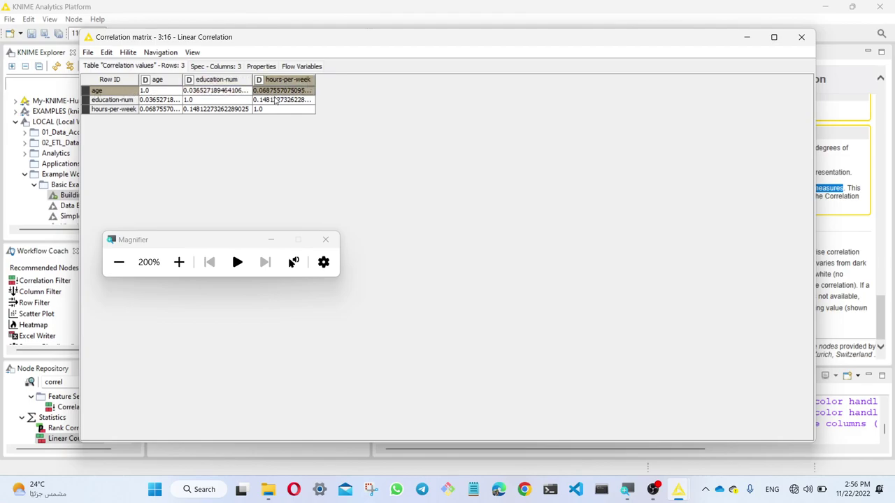
left_click(199, 91)
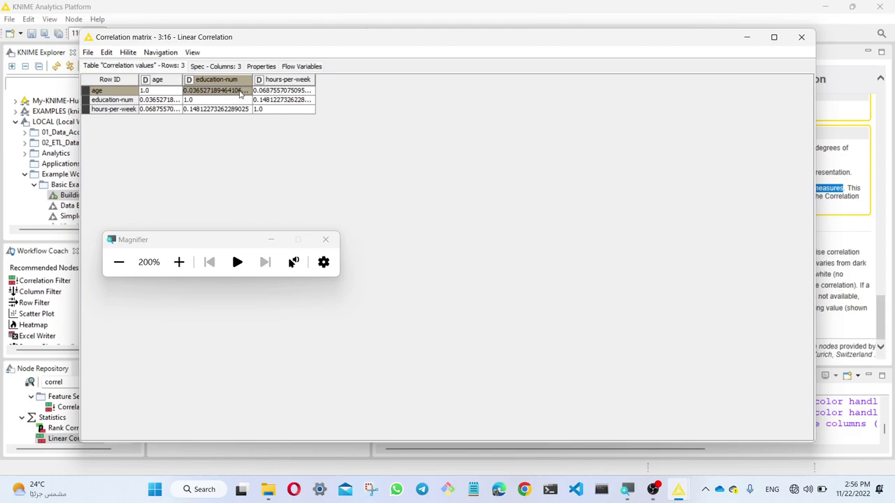
left_click(287, 93)
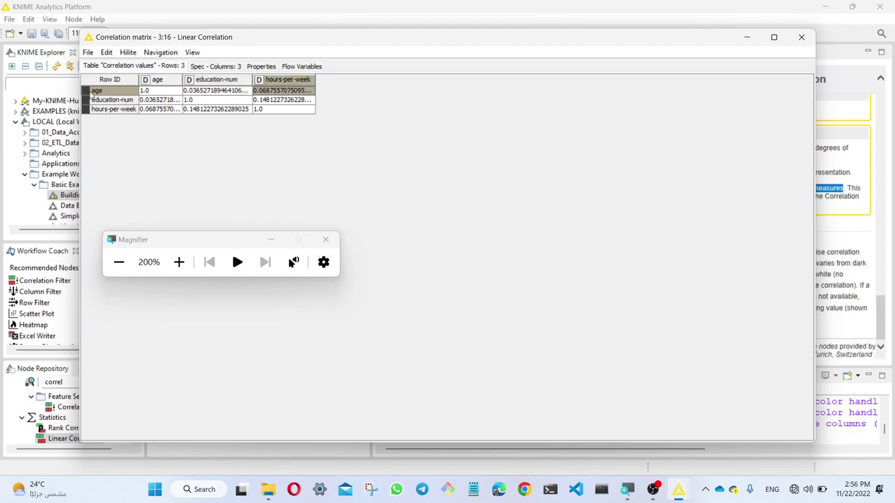
left_click(210, 93)
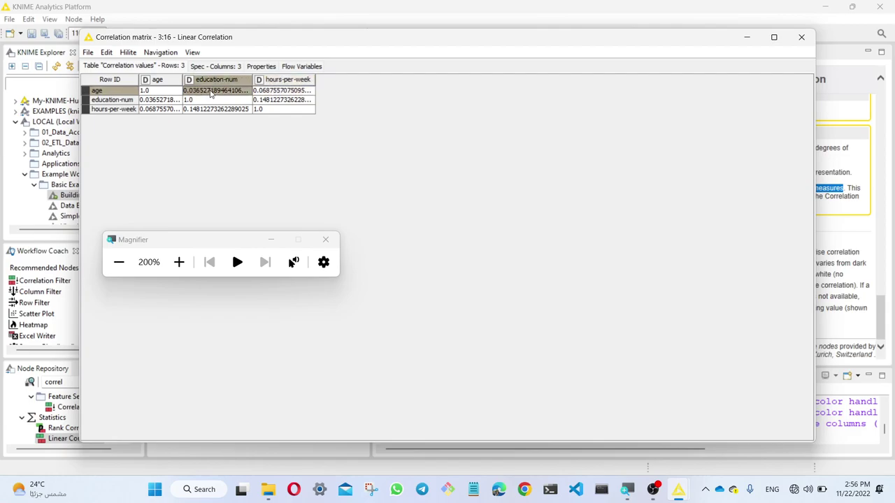
left_click(290, 92)
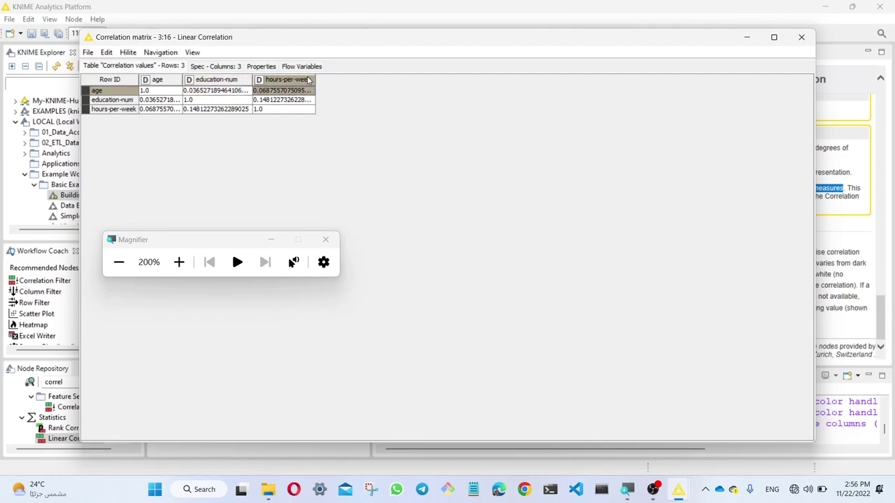
Examine the education-num row of the correlation matrix against the age, education-num and hours-per-week columns
left_click(114, 102)
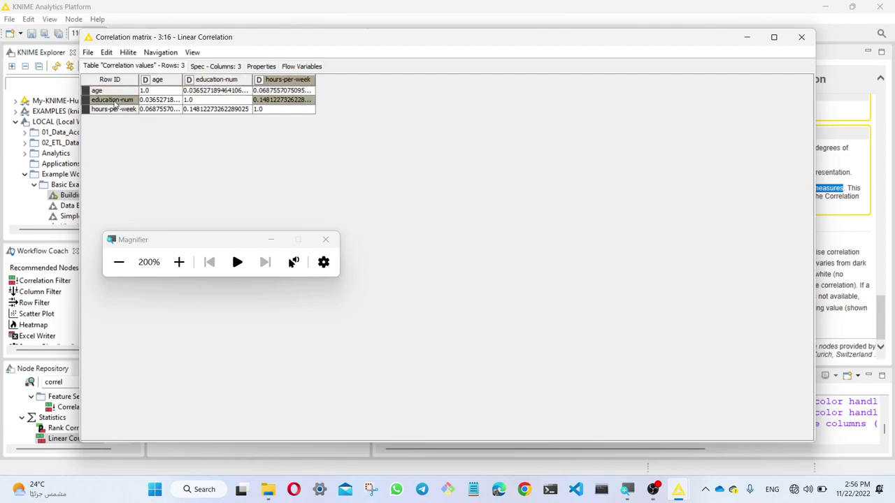
left_click(155, 103)
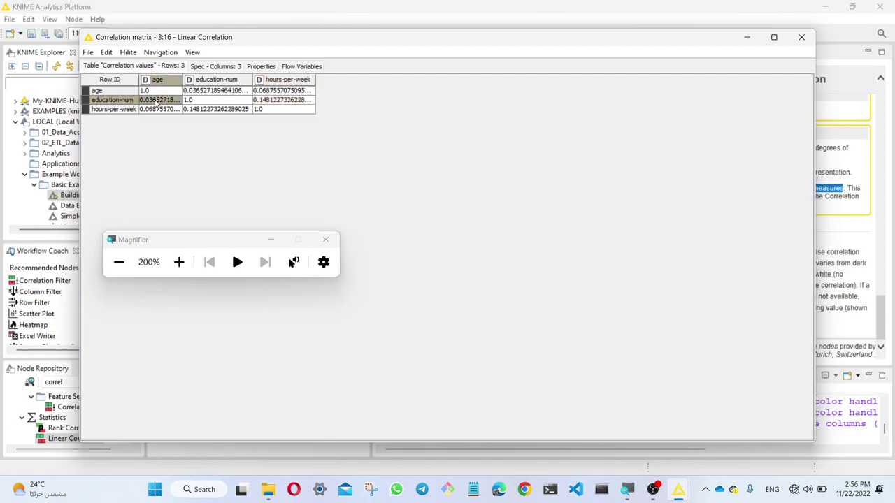
left_click(198, 105)
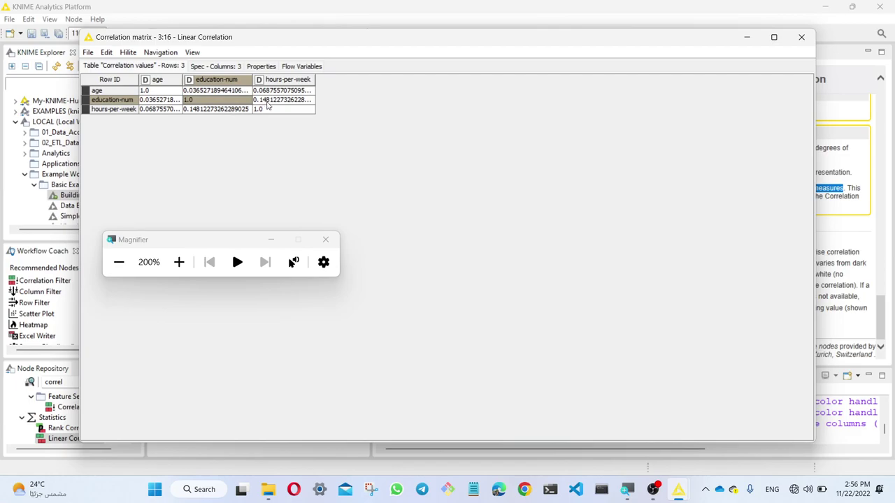
left_click(267, 105)
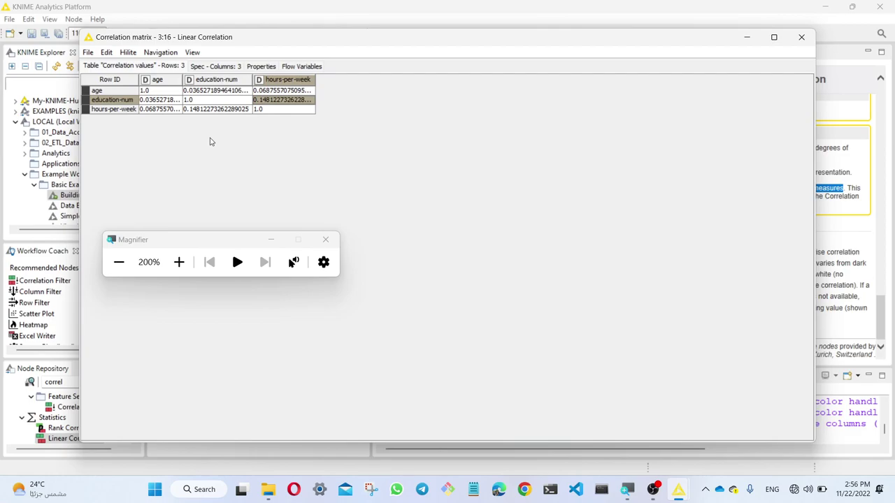
Close the correlation matrix table and the Magnifier
left_click(802, 37)
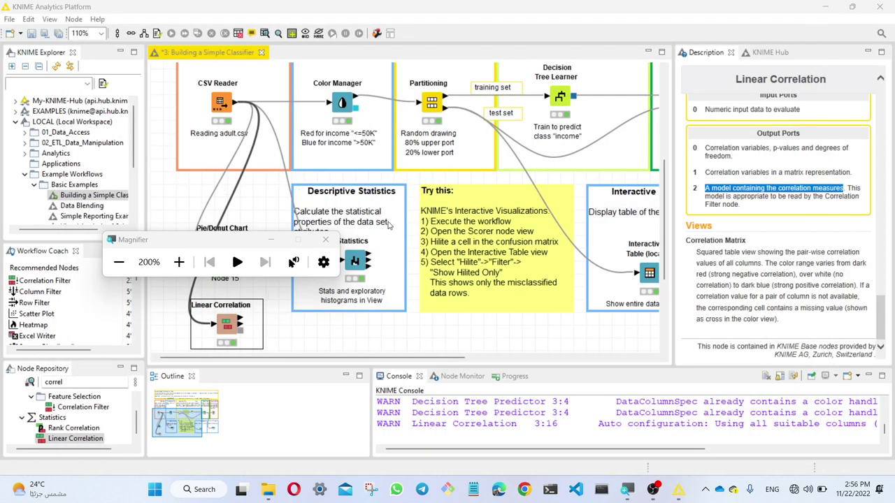
left_click(326, 240)
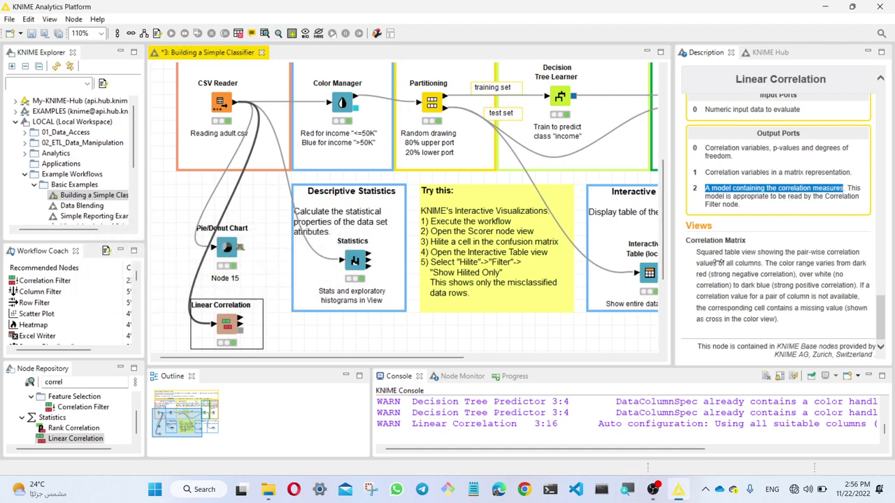
Widen the workflow editor by narrowing the node description area, and close the Building a Simple Classifier workflow
left_click_drag(672, 263, 747, 263)
mouse_move(505, 358)
left_mouse_down()
mouse_move(640, 364)
mouse_move(503, 364)
left_mouse_up()
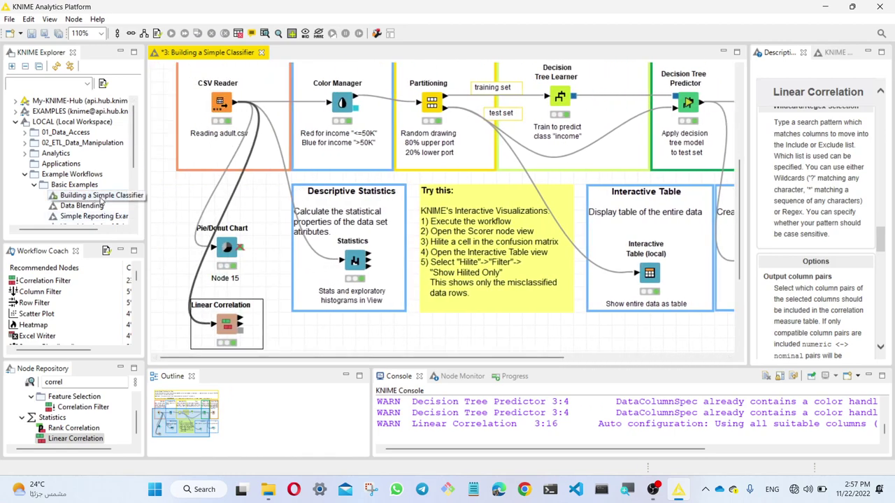
left_click(262, 52)
left_click(506, 253)
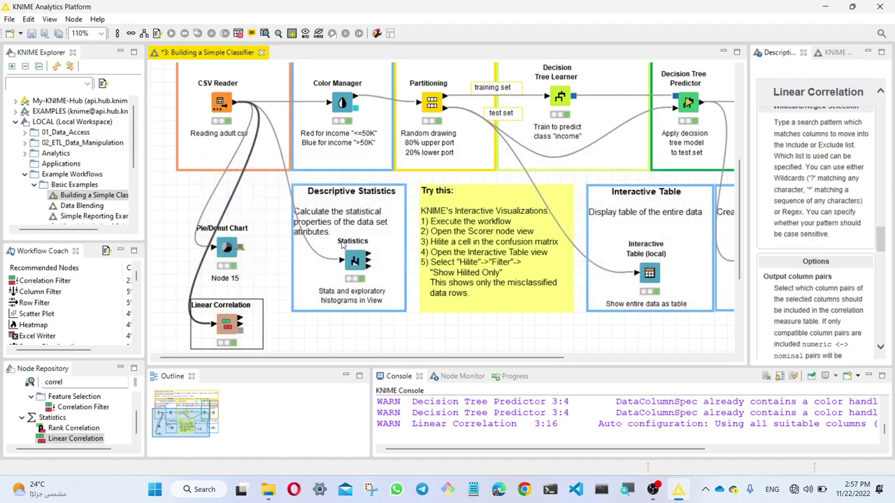
Collapse Basic Examples and open the Building a Churn Prediction Model workflow from Customer Intelligence > Churn Prediction
left_click(34, 184)
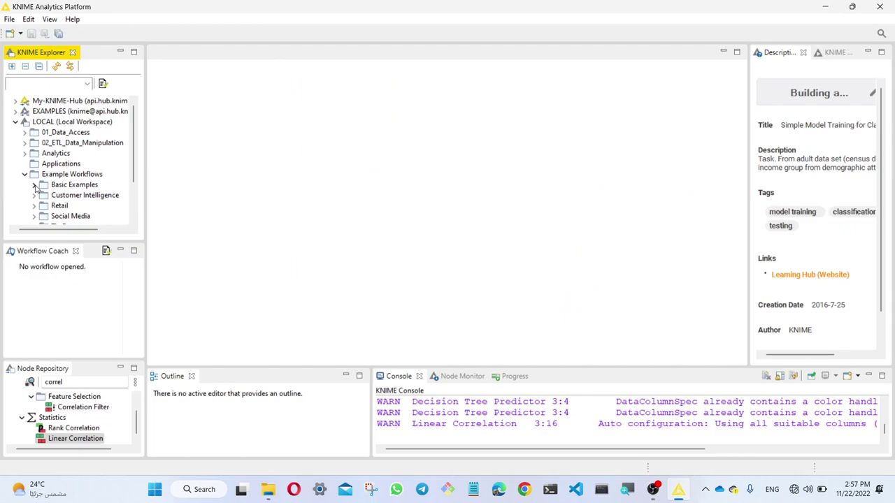
left_click(90, 200)
left_click(33, 195)
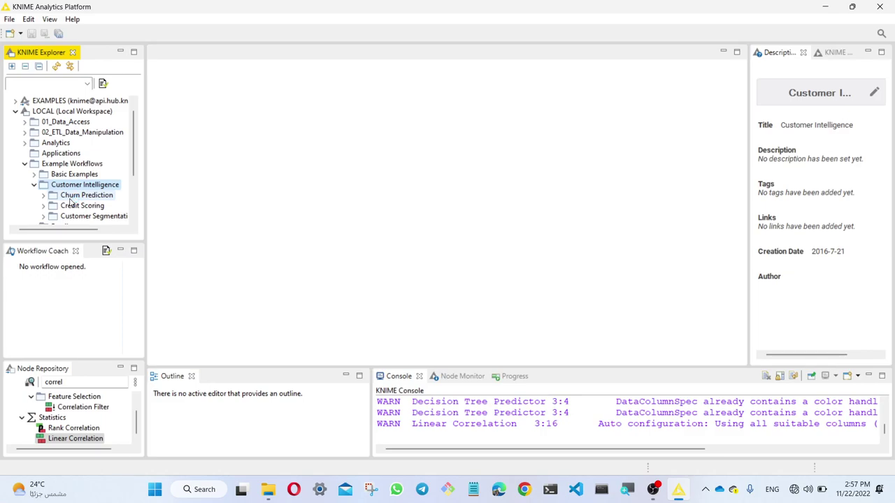
left_click(43, 195)
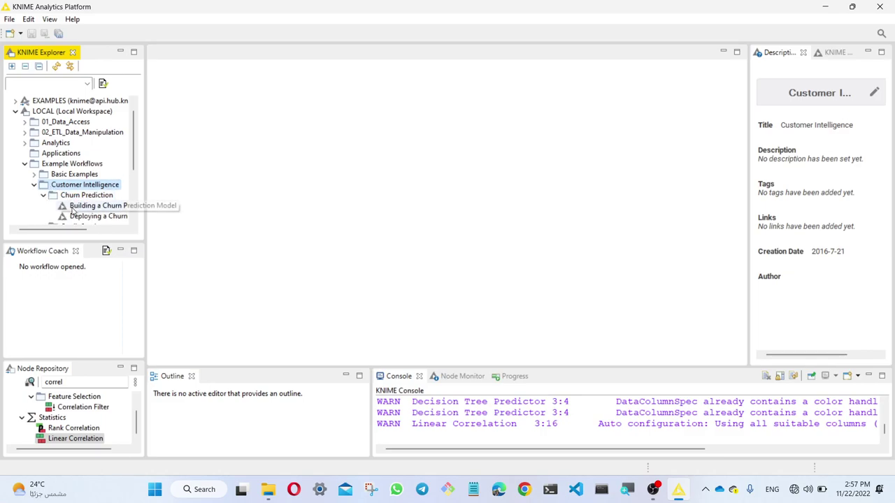
left_click(72, 207)
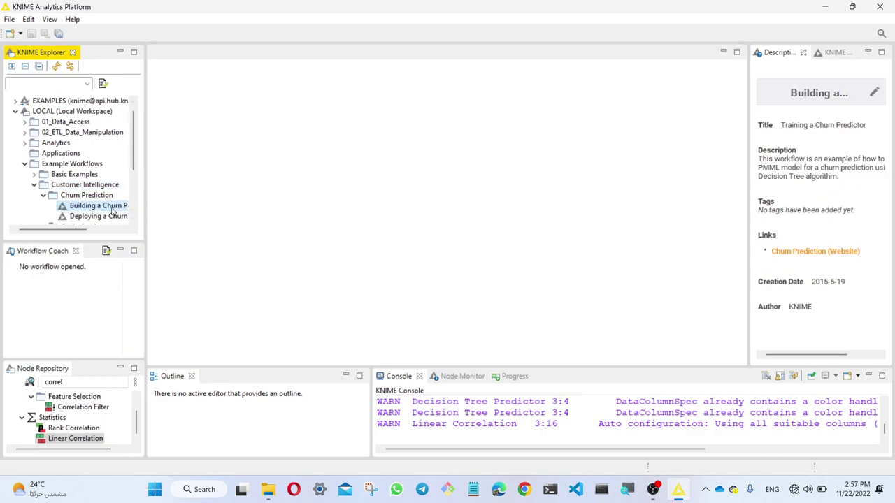
double_click(112, 209)
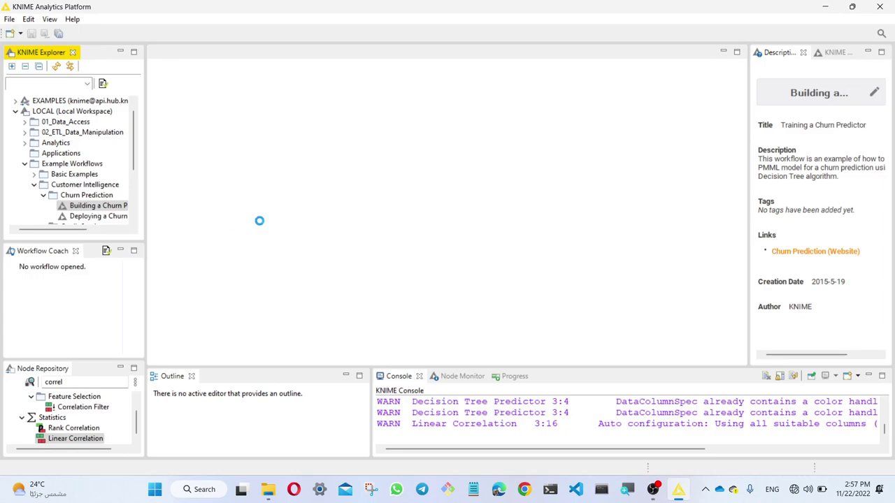
Enlarge the workflow to 175% and read the Churn Prediction: Training annotation describing its purpose and task
scroll(275, 206, "down", 5)
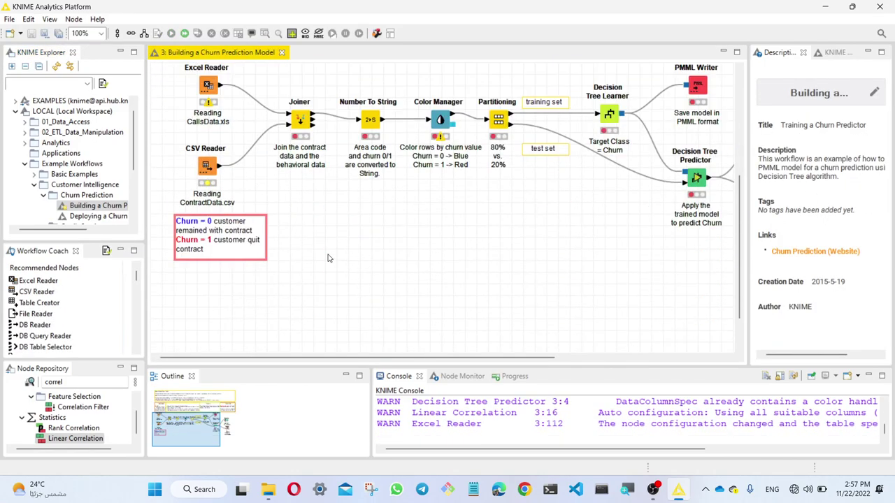
scroll(275, 207, "up", 2)
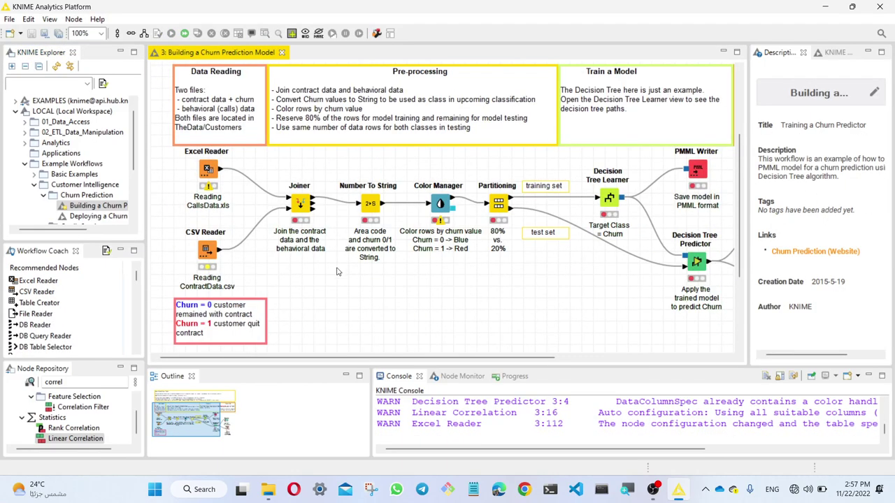
scroll(337, 271, "up", 4, "ctrl")
scroll(336, 271, "up", 3)
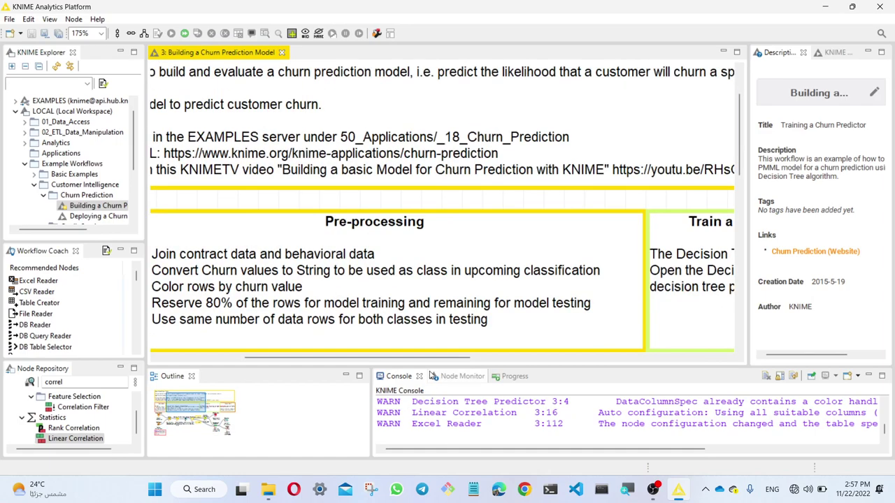
left_click_drag(430, 351, 330, 353)
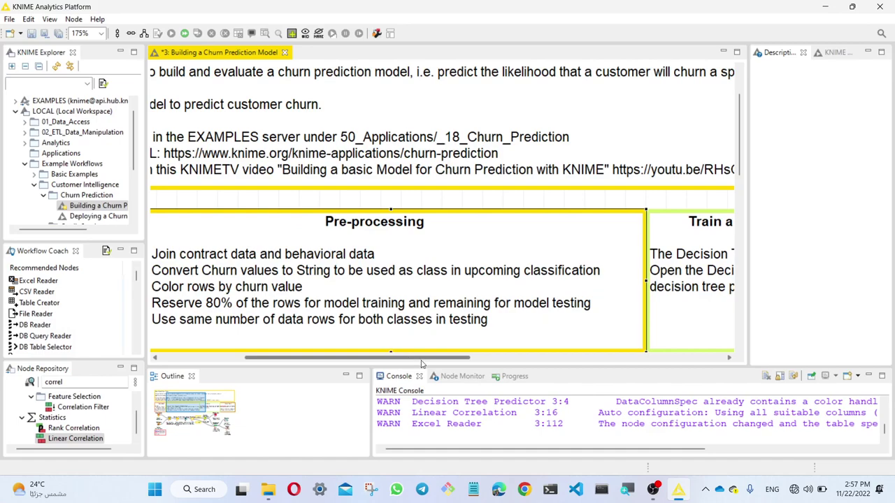
left_click_drag(423, 359, 304, 364)
scroll(346, 318, "up", 2)
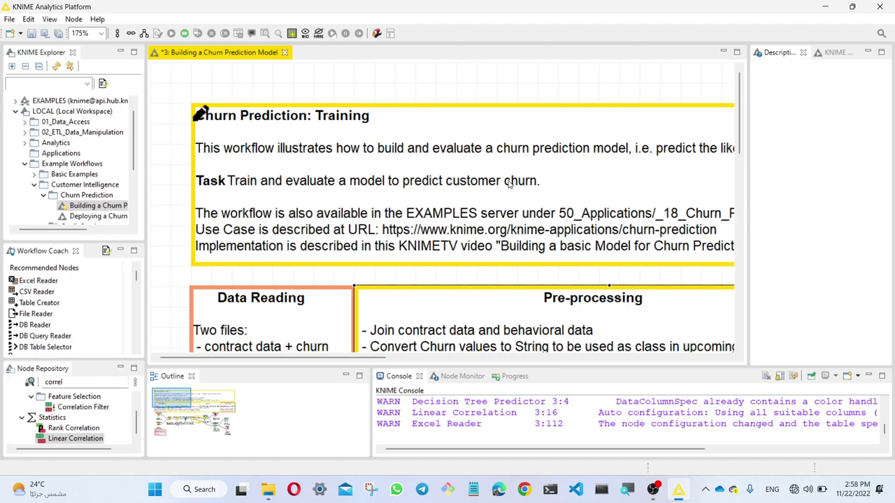
Read the Data Reading, Pre-processing, Train a Model and Score the Model annotations of the churn workflow
scroll(464, 190, "down", 5)
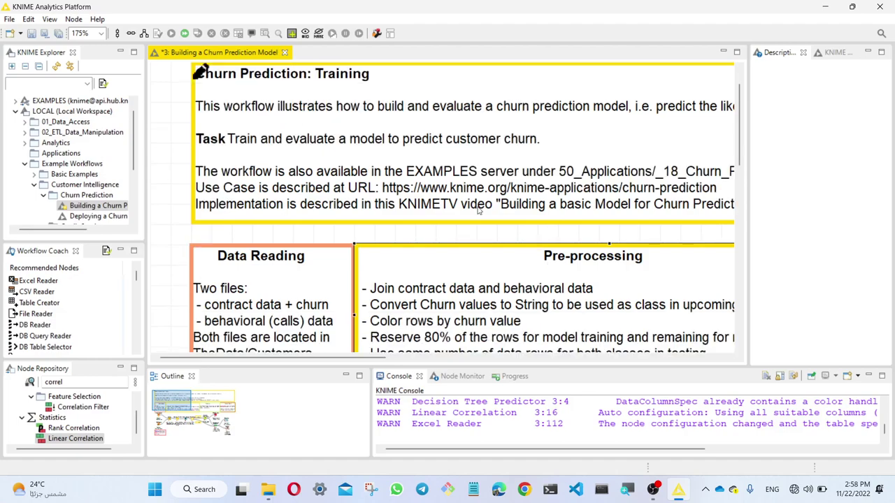
left_click(290, 173)
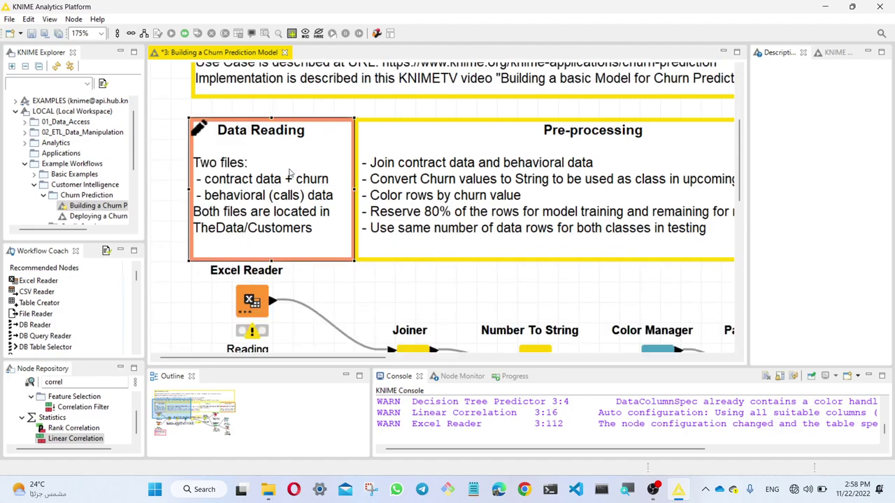
left_click(485, 170)
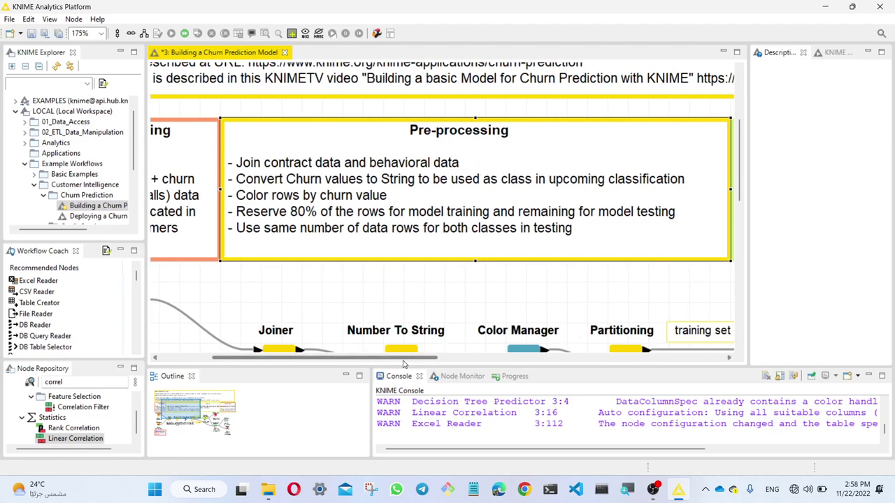
left_click_drag(407, 360, 442, 363)
left_click(689, 224)
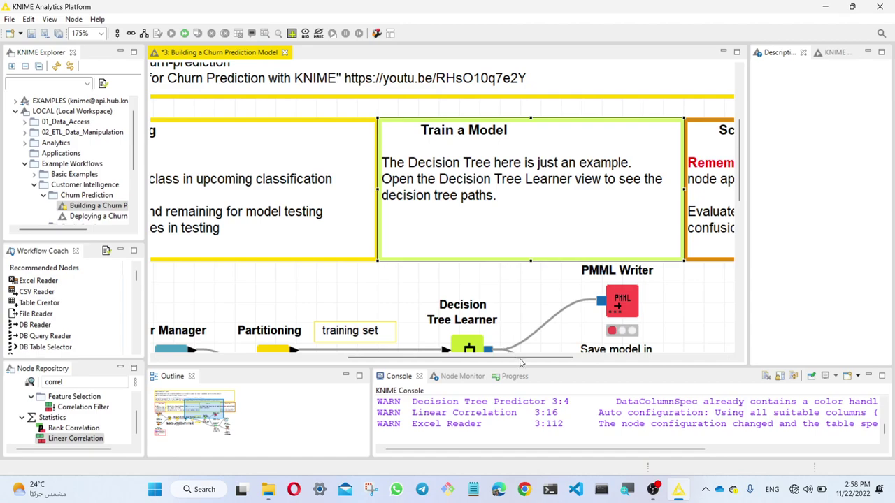
left_click_drag(417, 359, 555, 358)
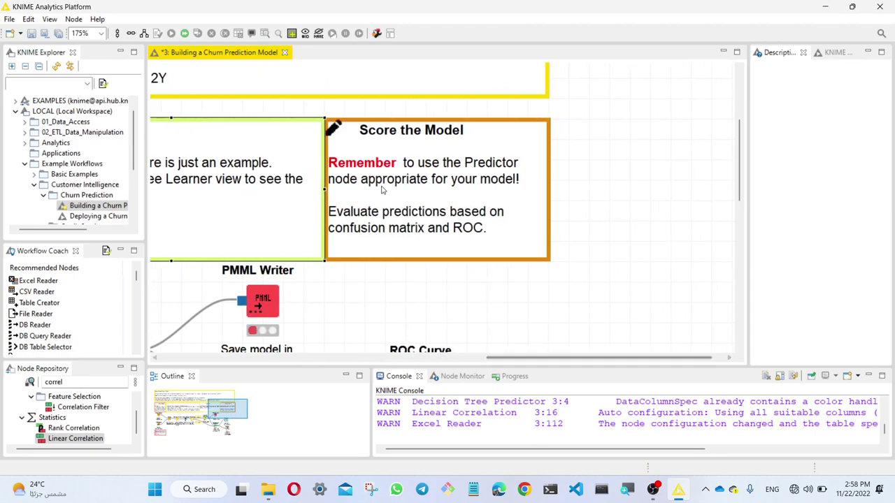
left_click(394, 158)
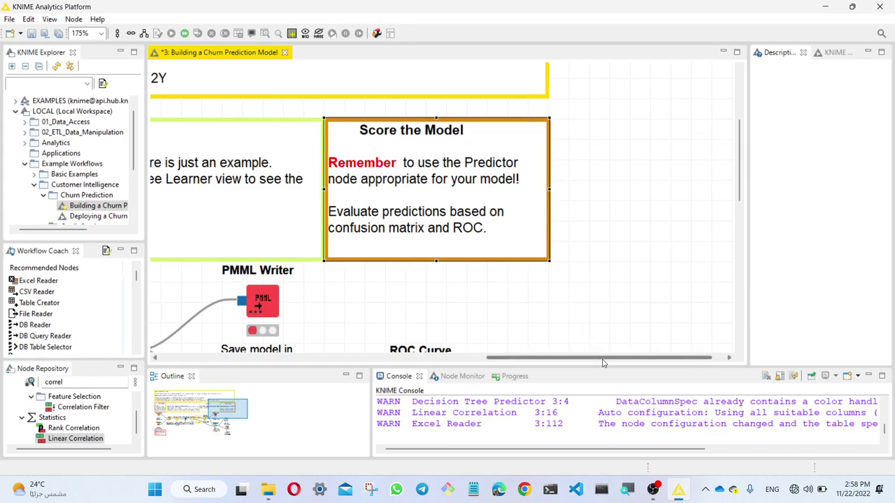
Examine the churn workflow's node chain, its two data readers and the annotation explaining the Churn values
left_click_drag(595, 357, 375, 364)
scroll(426, 282, "down", 5)
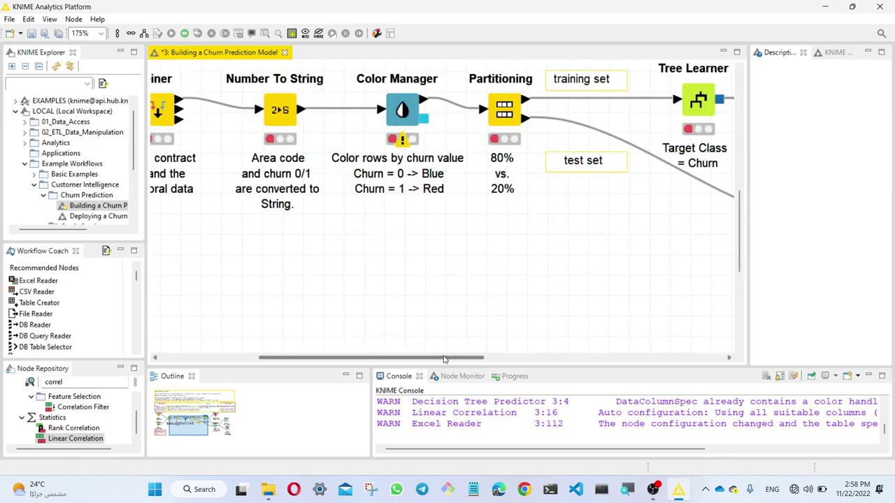
left_click_drag(436, 358, 339, 356)
scroll(241, 260, "down", 2)
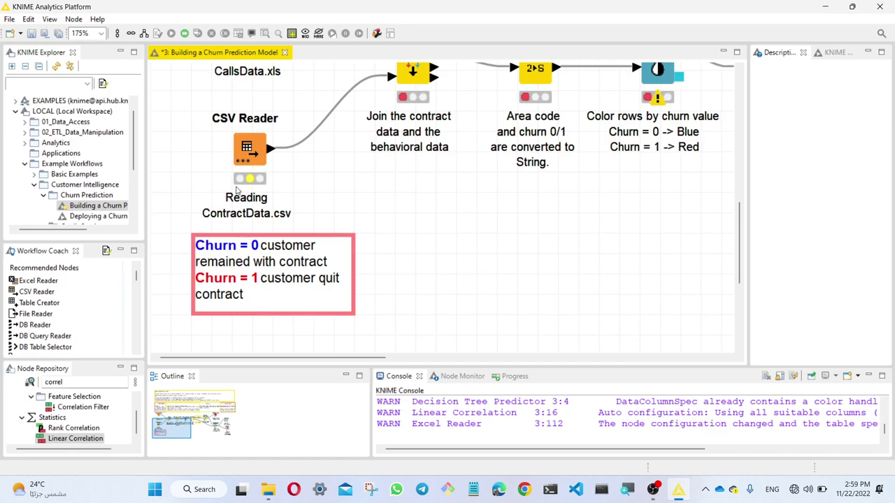
scroll(279, 213, "up", 3)
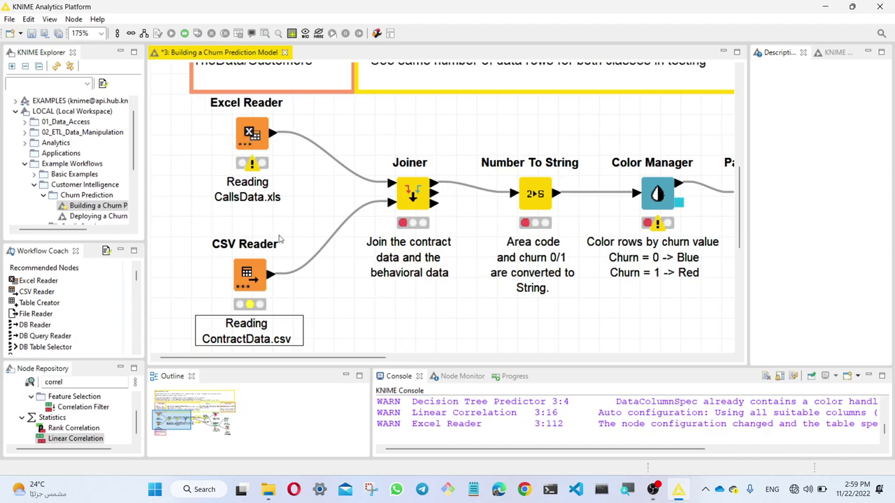
View the Joiner node's description and execute all nodes of the churn workflow
left_click(413, 194)
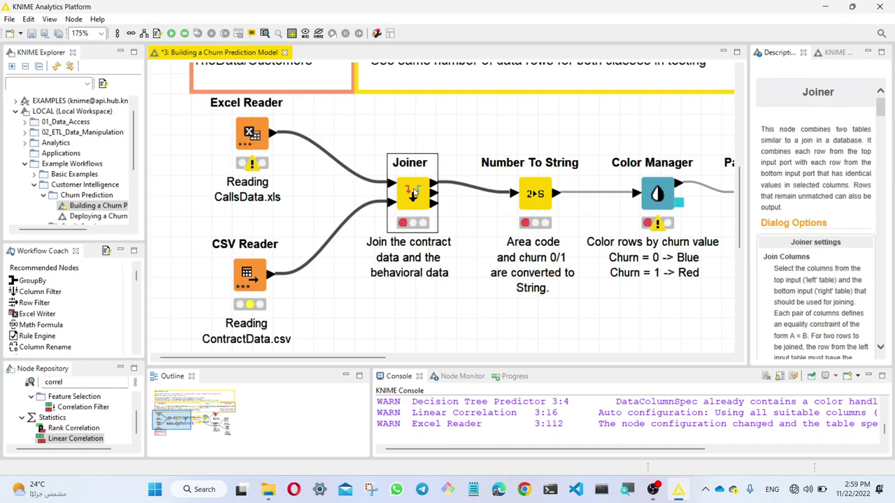
left_click(191, 183)
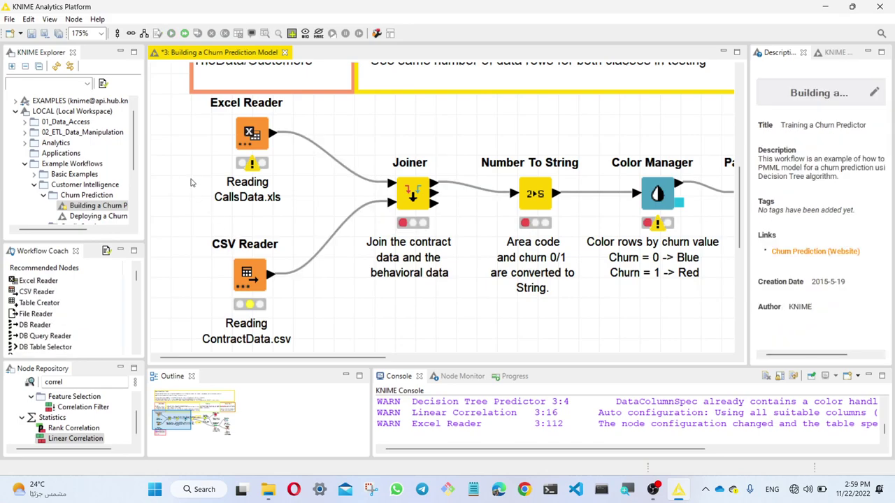
left_click(185, 34)
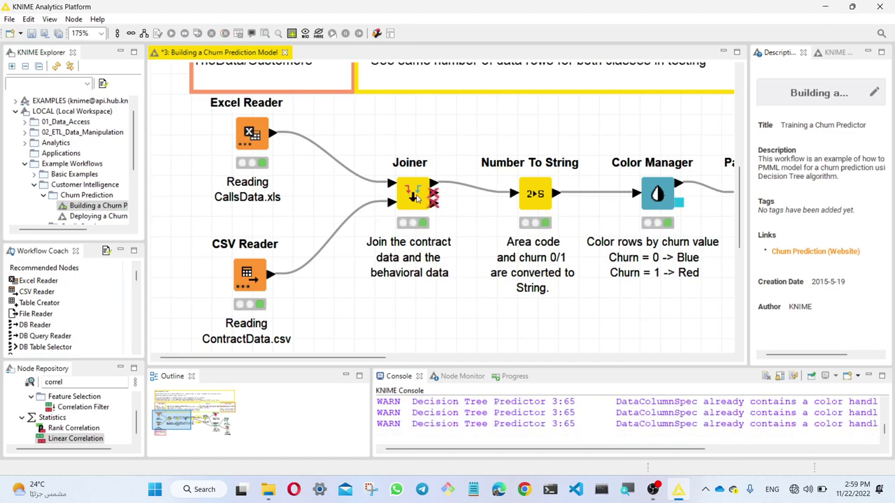
Review the Joiner node's join columns for both input tables and its join type, and close its configuration without changes
double_click(412, 199)
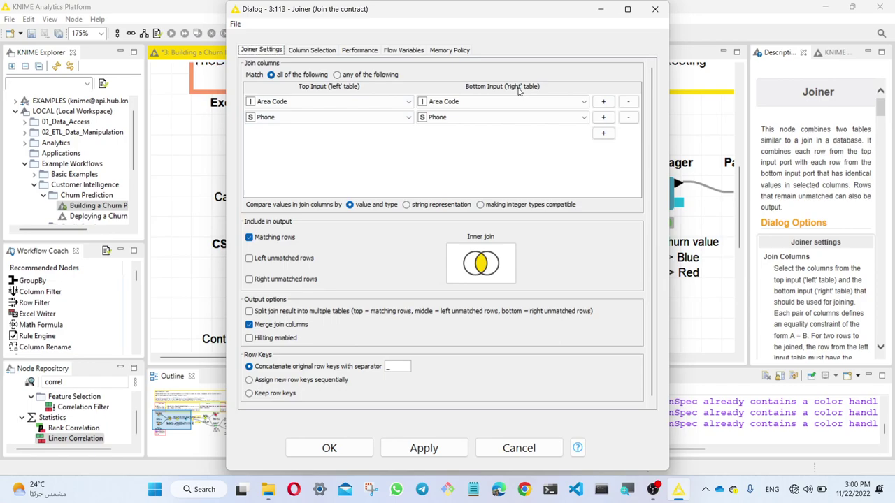
left_click(308, 104)
left_click(307, 104)
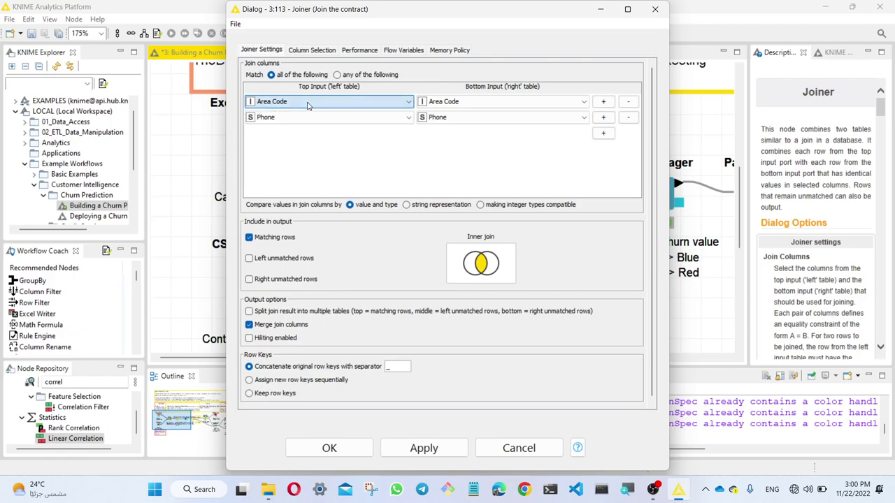
left_click(428, 105)
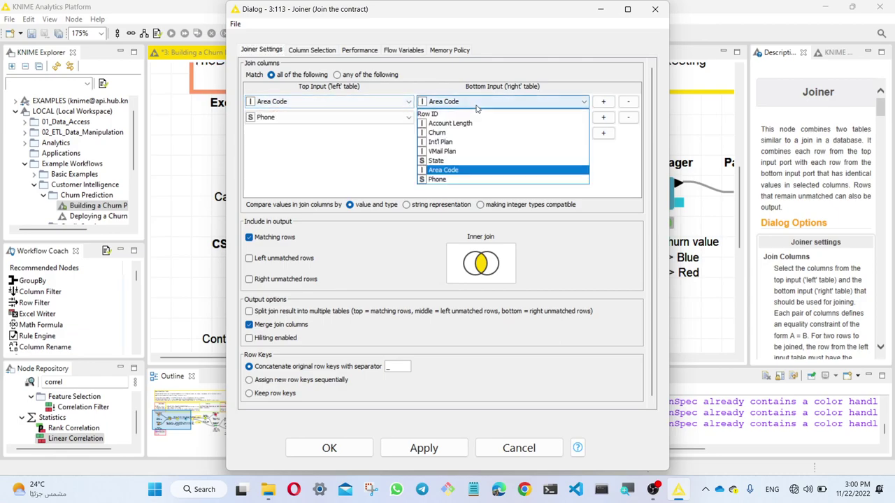
left_click(428, 104)
left_click(357, 116)
left_click(358, 117)
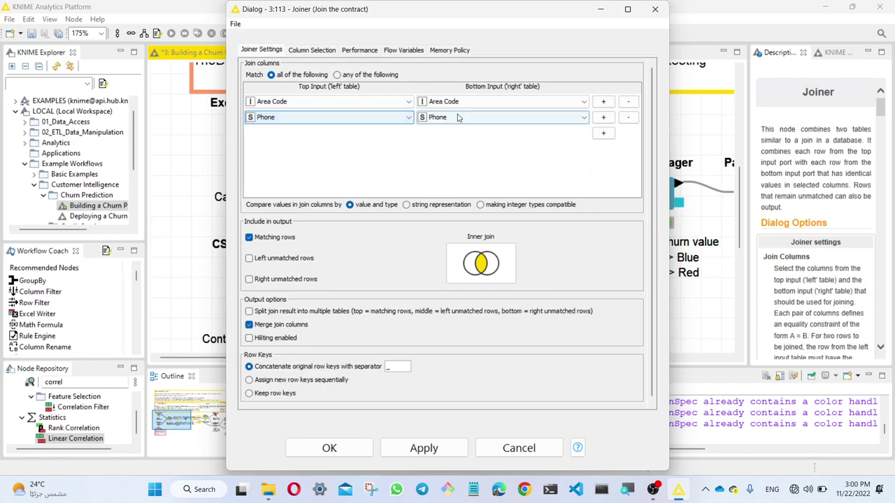
left_click(433, 118)
left_click(435, 119)
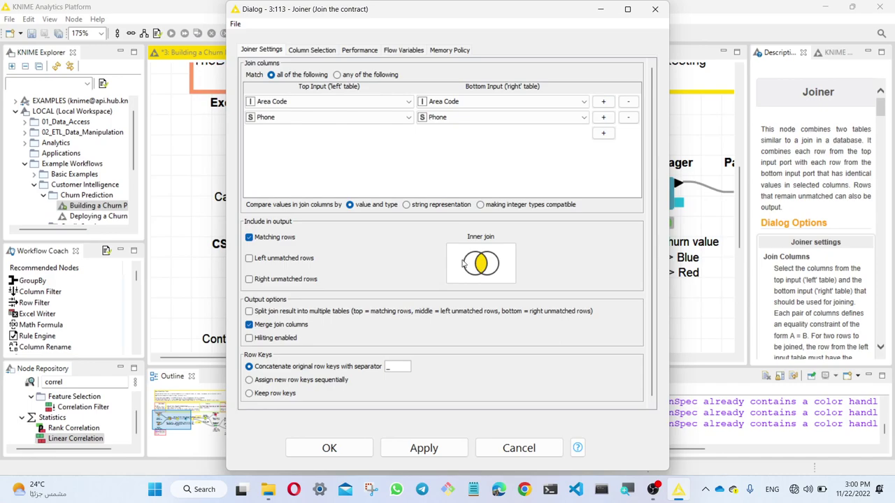
left_click(329, 448)
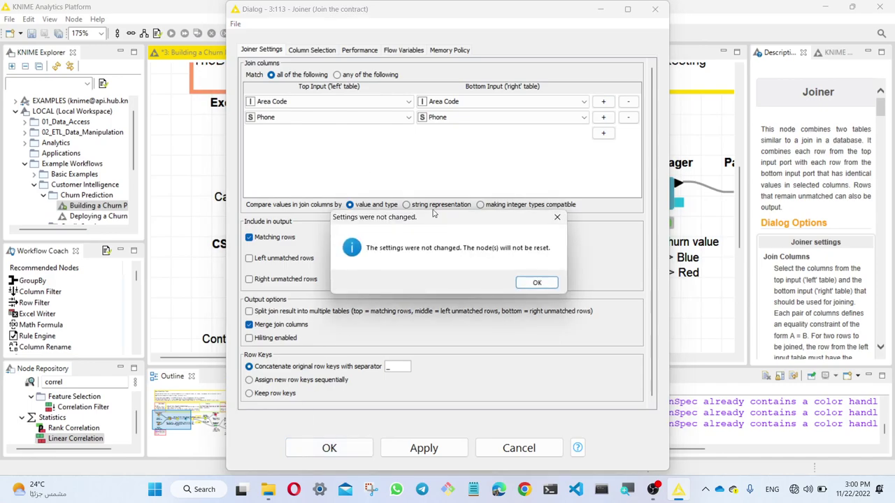
left_click(537, 283)
Check which columns the Number To String node includes for conversion, and close its configuration
left_click(544, 200)
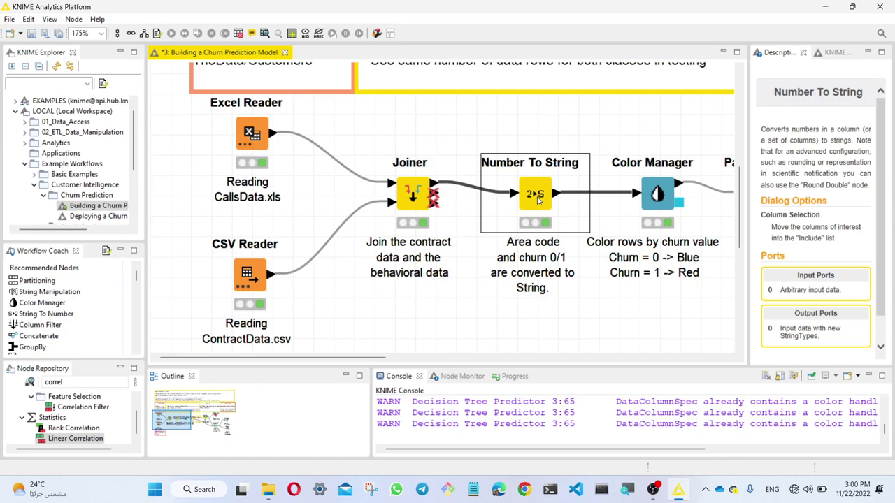
double_click(538, 201)
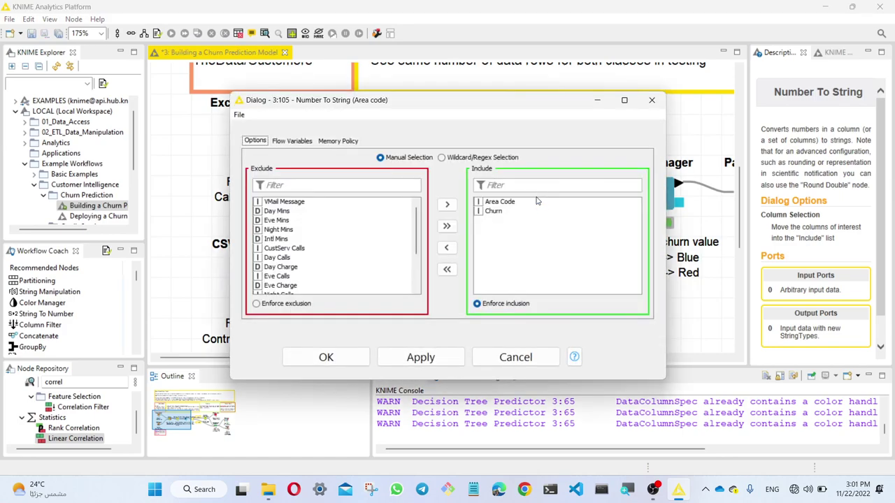
left_click(508, 203)
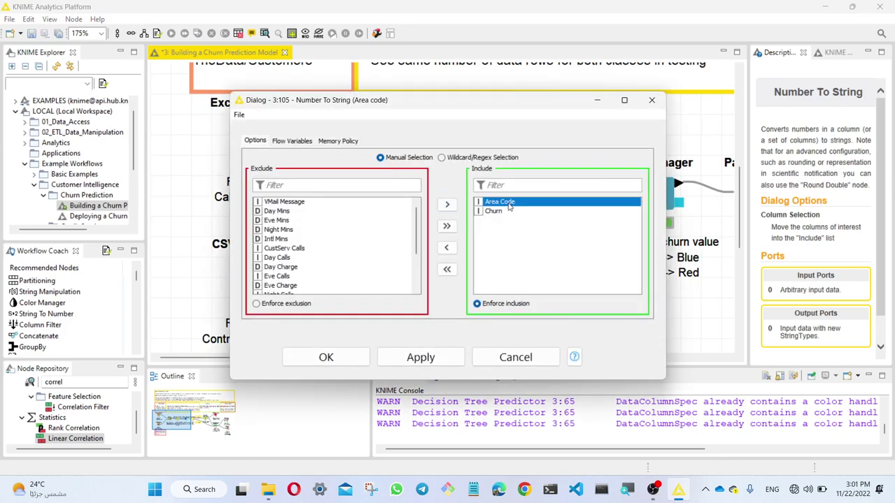
left_click(503, 212)
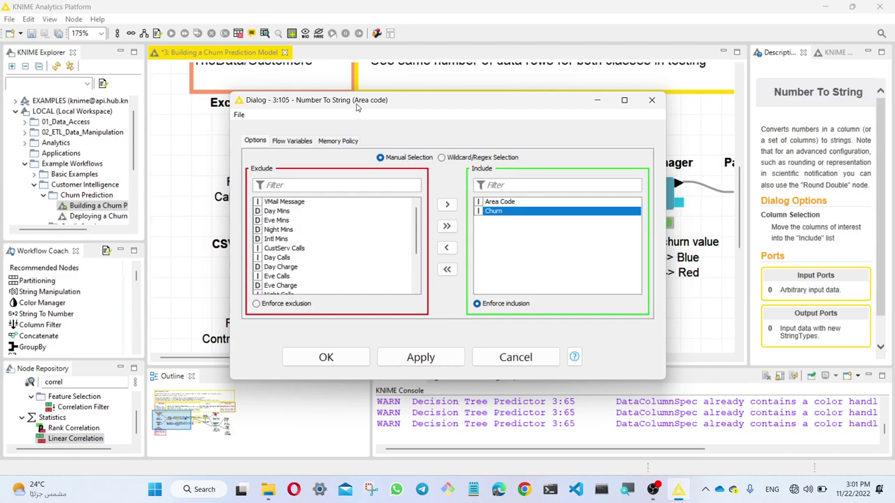
left_click(651, 101)
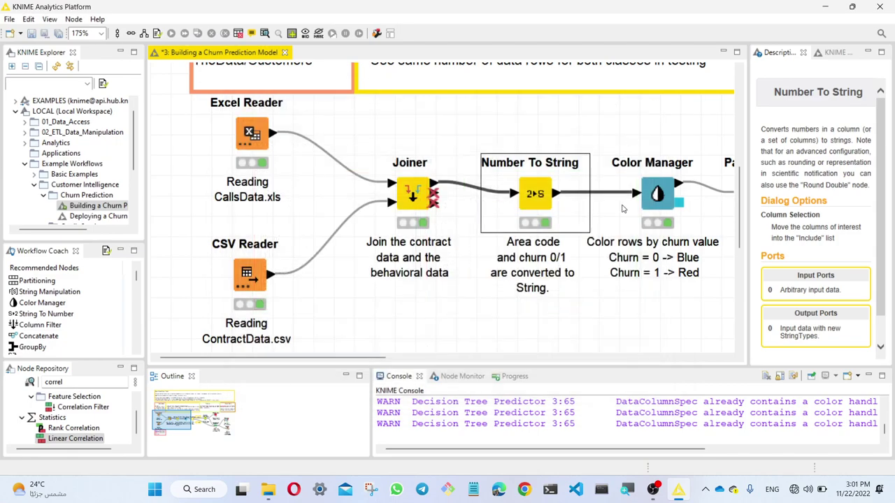
Examine the Color Manager's colour rule, the Partitioning node and the Decision Tree Learner with its description
left_click_drag(361, 358, 469, 358)
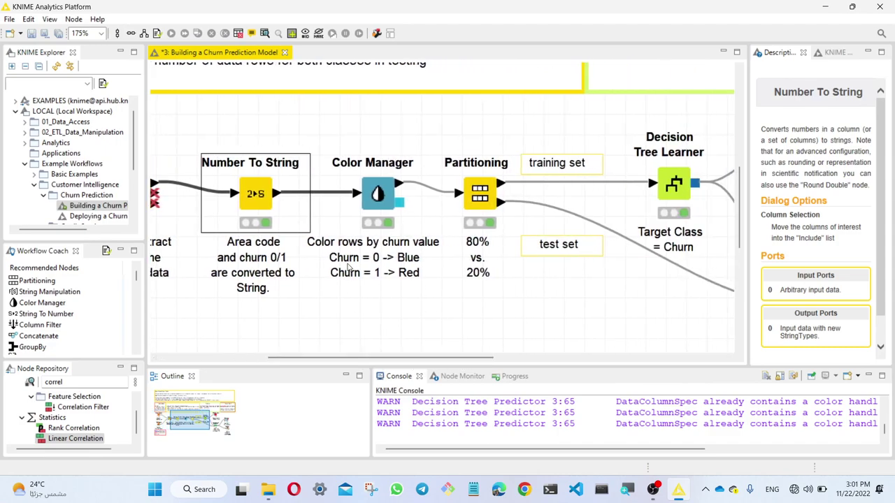
left_click(410, 276)
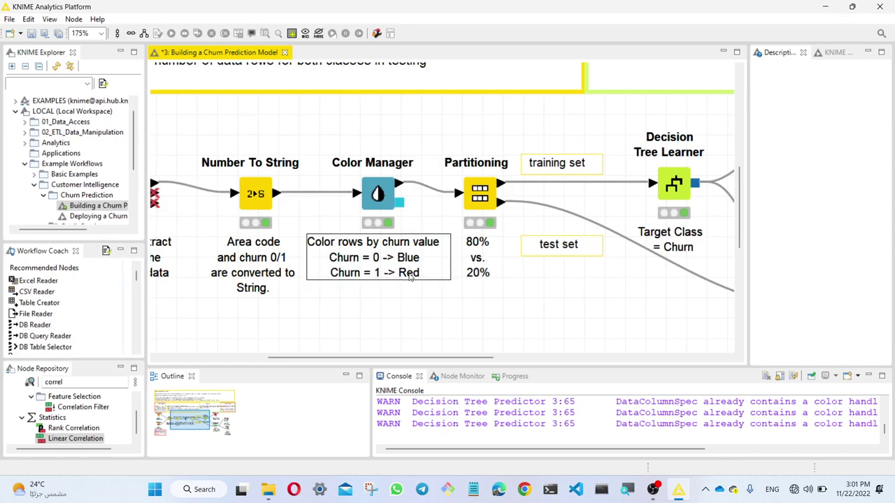
left_click(485, 197)
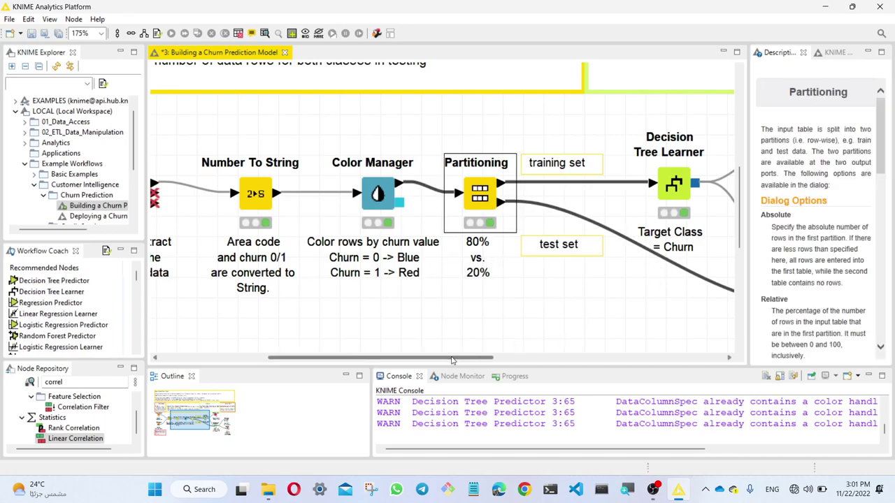
left_click_drag(452, 360, 576, 360)
left_click(363, 181)
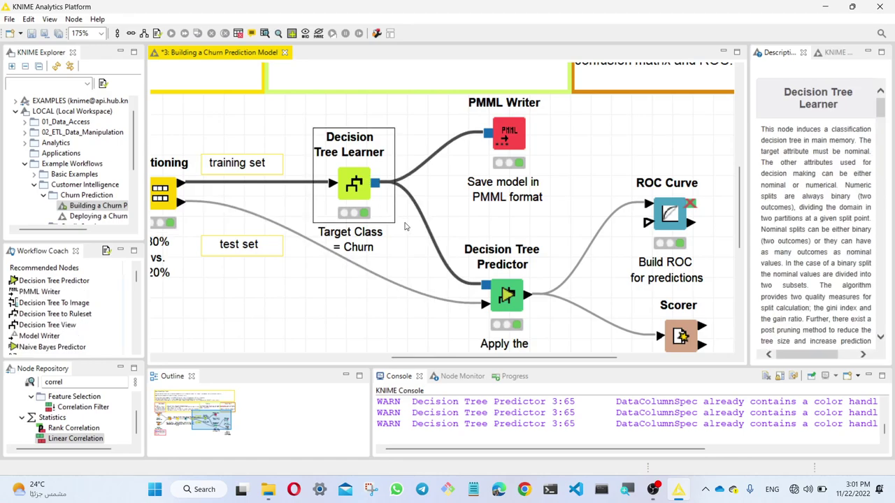
Examine the PMML Writer, Decision Tree Predictor, ROC Curve and Scorer nodes and how they are connected
scroll(405, 224, "up", 3)
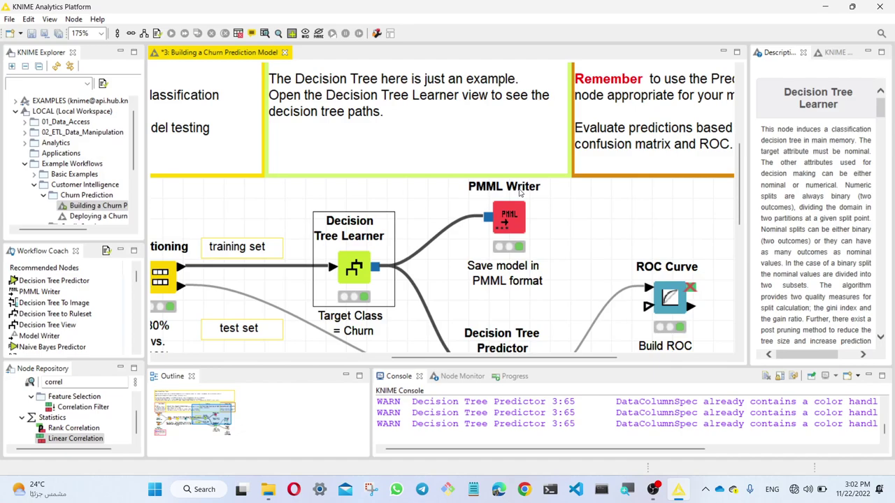
scroll(562, 300, "down", 4)
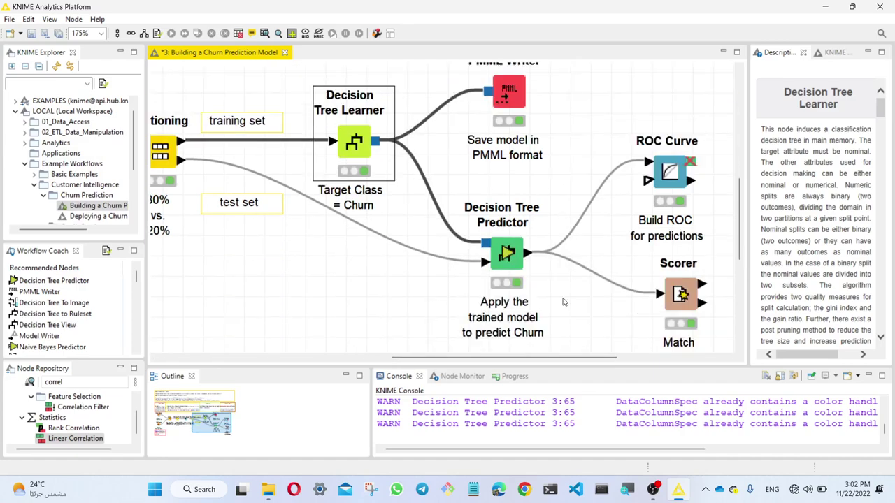
scroll(490, 256, "up", 2)
left_click(506, 293)
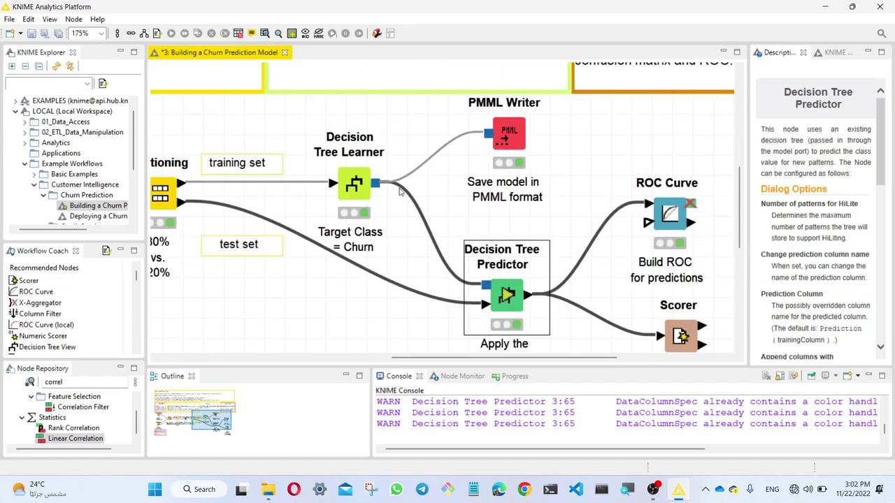
left_click(506, 142)
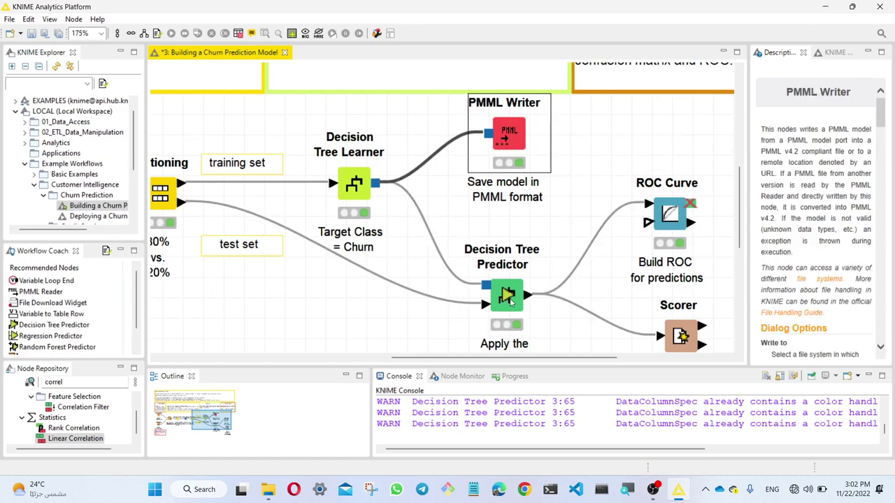
left_click(511, 301)
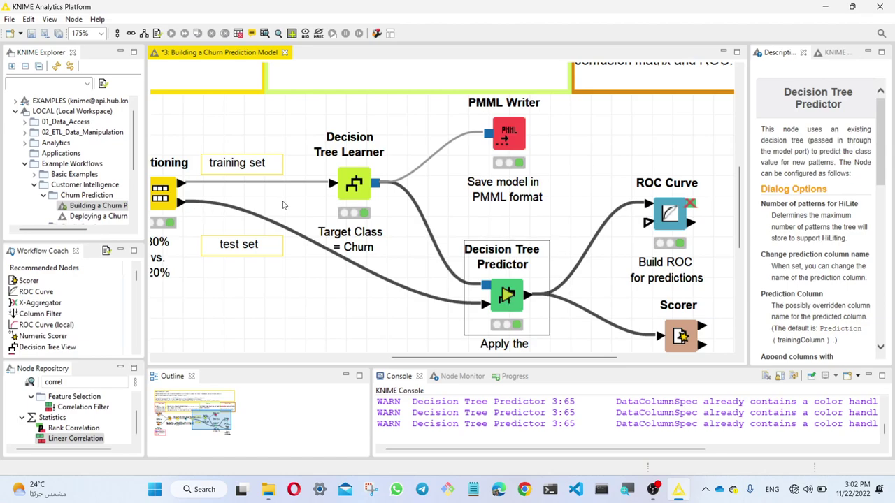
left_click(685, 337)
left_click(664, 187)
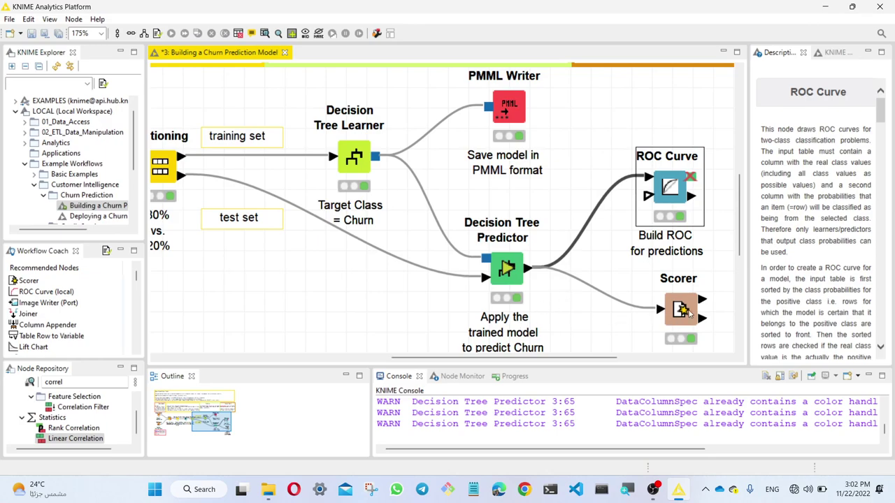
left_click(689, 313)
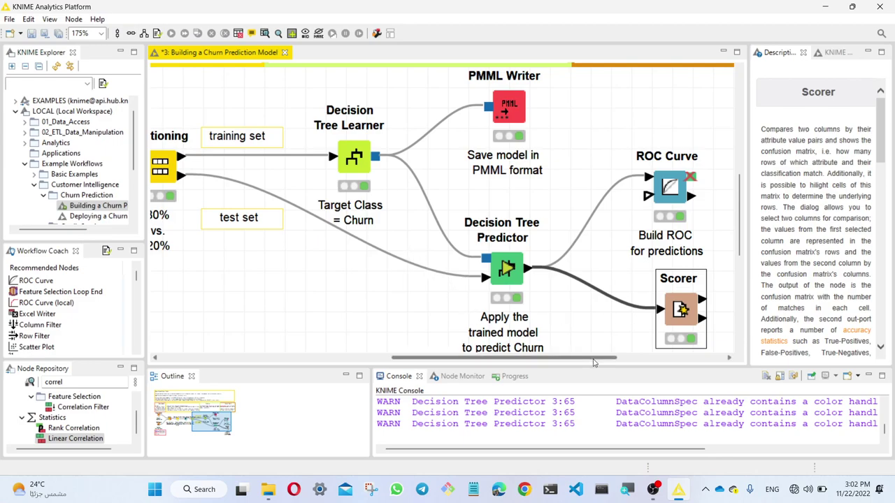
Search the node repository for "pie" and add a Pie/Donut Chart node below the Partitioning node
left_click_drag(593, 362, 362, 362)
scroll(401, 326, "down", 3)
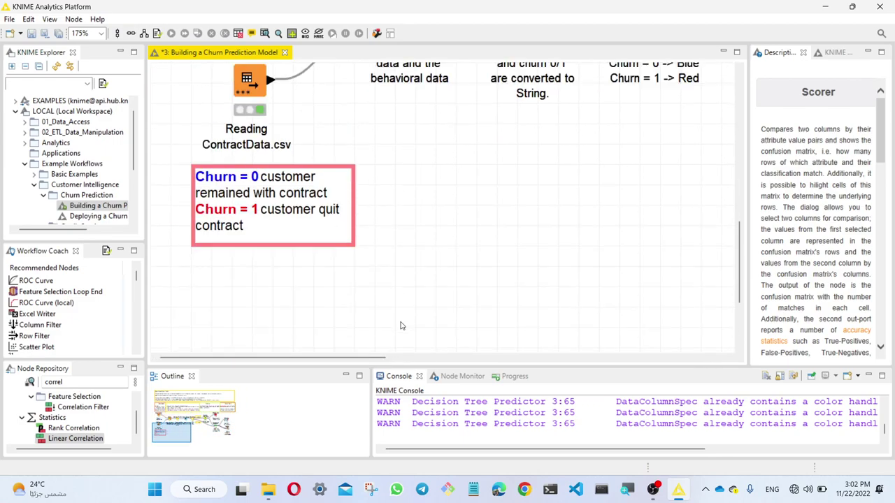
scroll(403, 325, "up", 6)
scroll(416, 309, "down", 3)
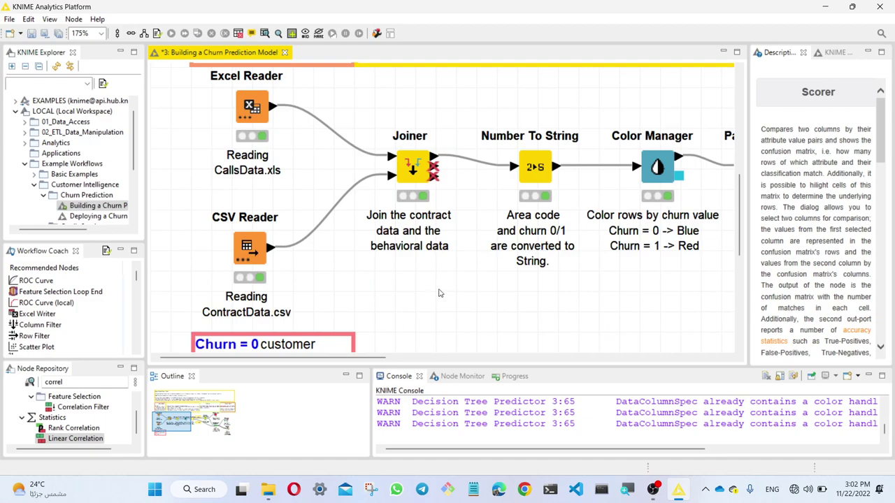
scroll(448, 293, "down", 2)
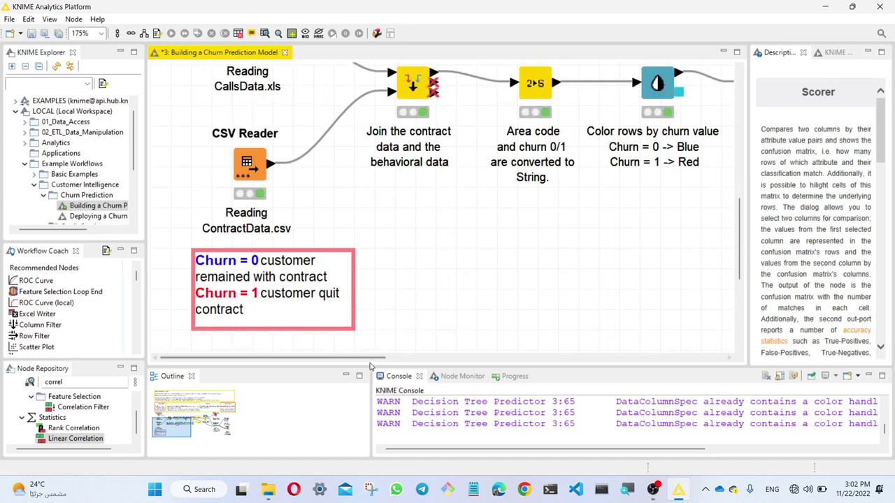
scroll(369, 360, "right", 5)
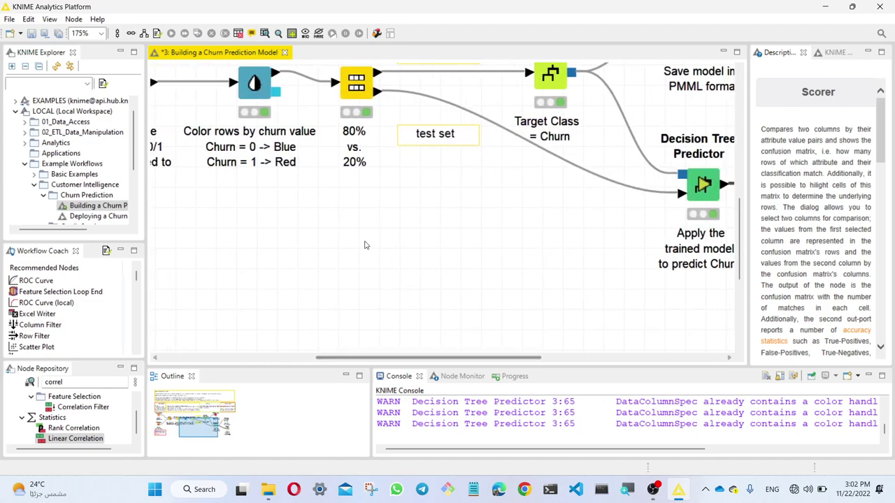
double_click(81, 382)
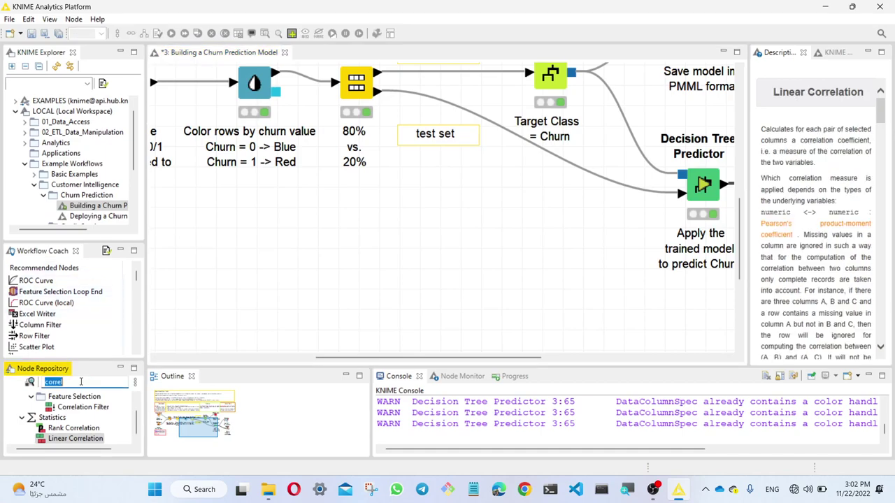
type("pie")
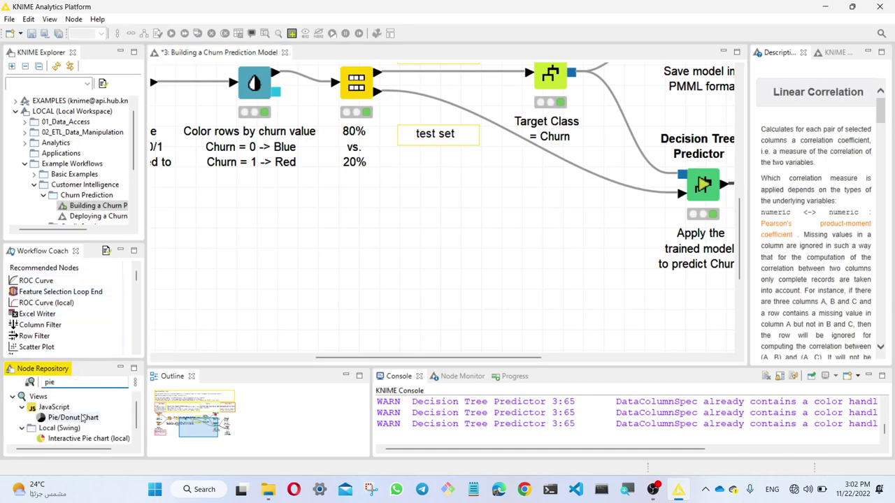
left_click_drag(73, 418, 358, 233)
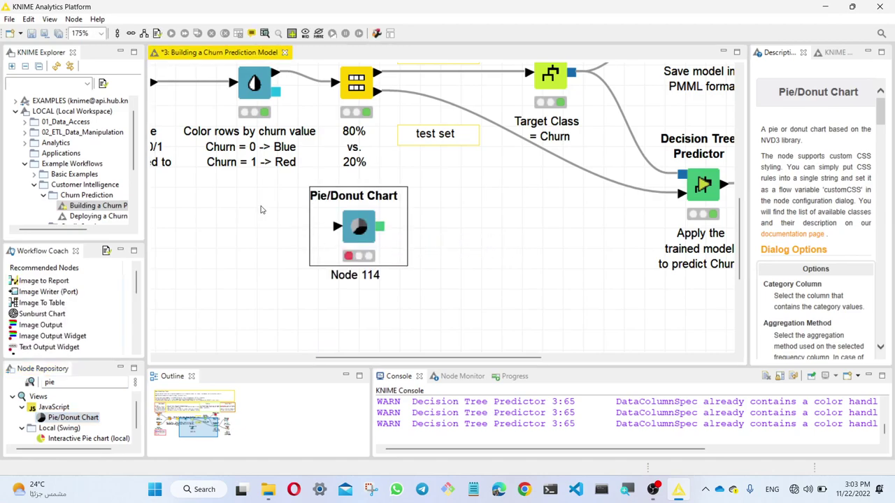
Connect the Color Manager's table output to the input of the Pie/Donut Chart node
scroll(335, 280, "up", 3)
left_click_drag(422, 357, 310, 361)
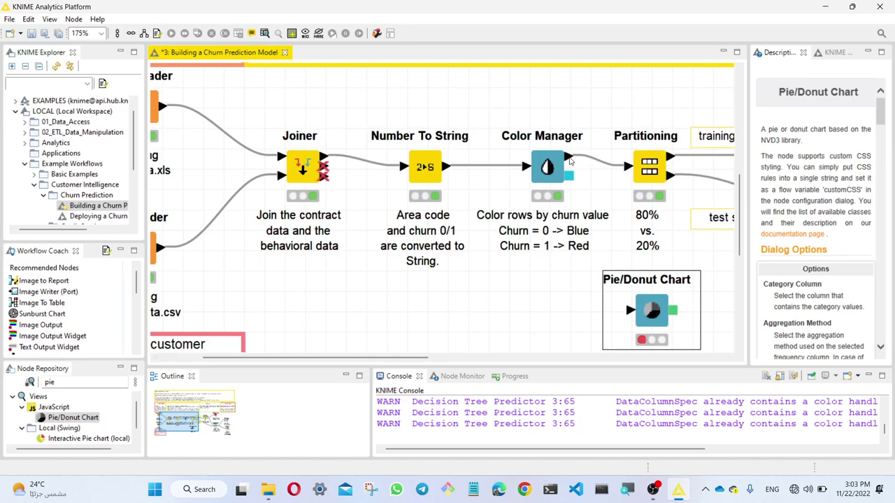
left_click_drag(570, 160, 631, 318)
Configure the Pie/Donut Chart with Churn as the category column and Percent as the label type
double_click(653, 315)
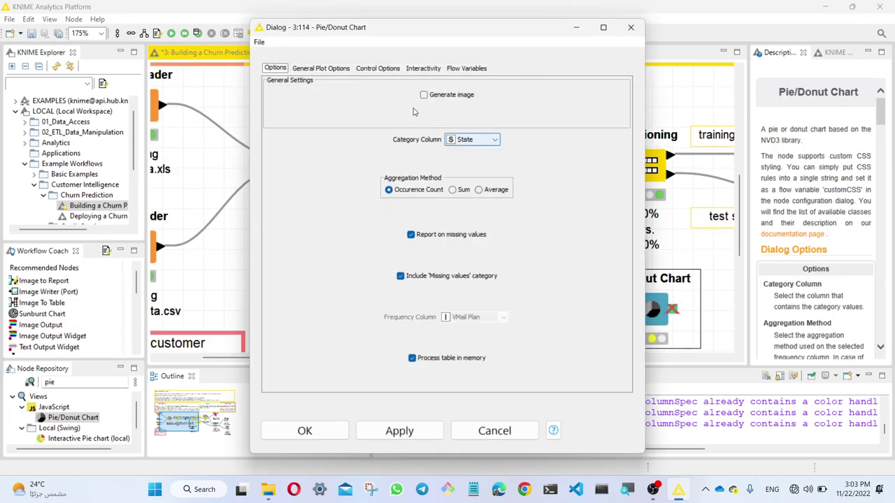
left_click(326, 69)
left_click(286, 68)
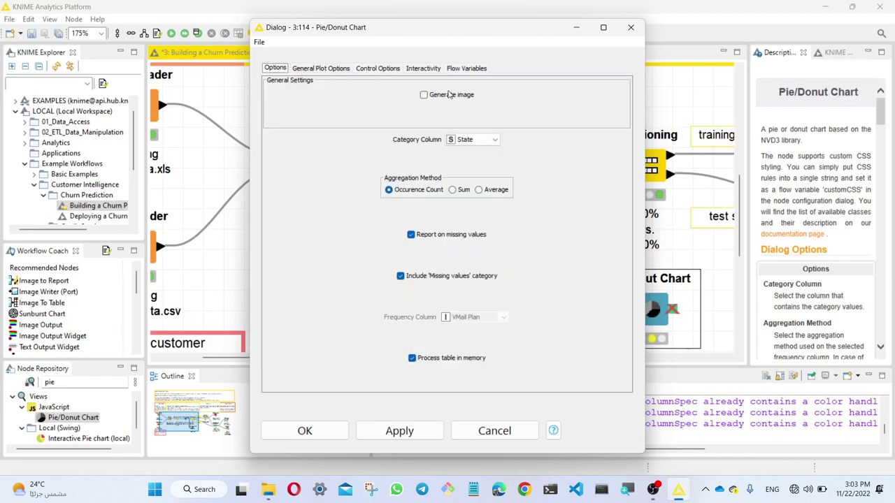
left_click(490, 139)
left_click(488, 175)
left_click(323, 72)
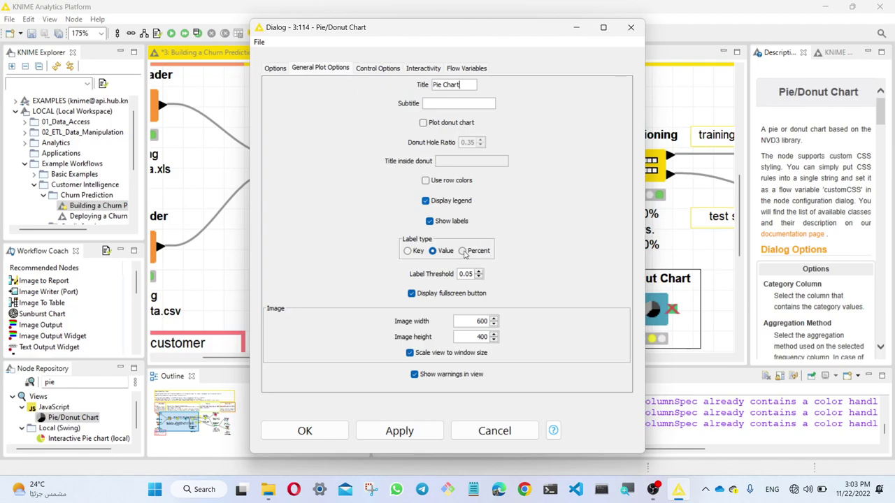
left_click(463, 251)
left_click(309, 431)
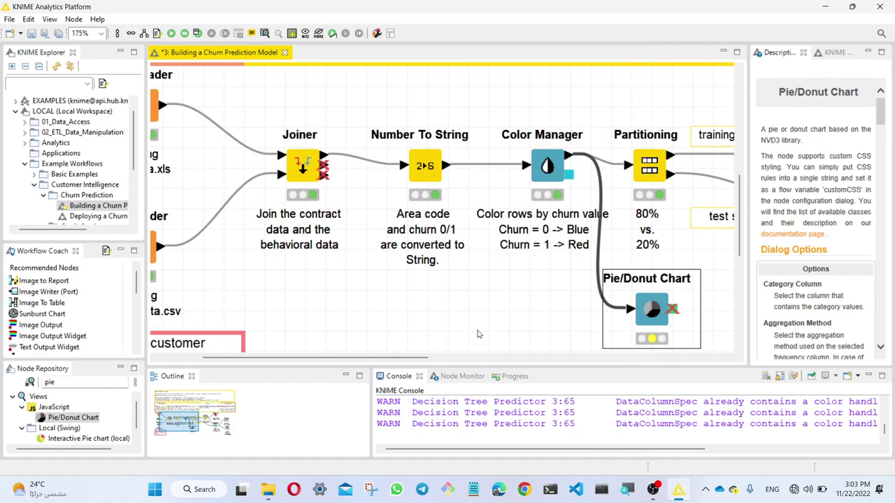
Execute the Pie/Donut Chart node, inspect both slices in its Grouped Pie Chart interactive view, and close the view
right_click(638, 299)
left_click(669, 25)
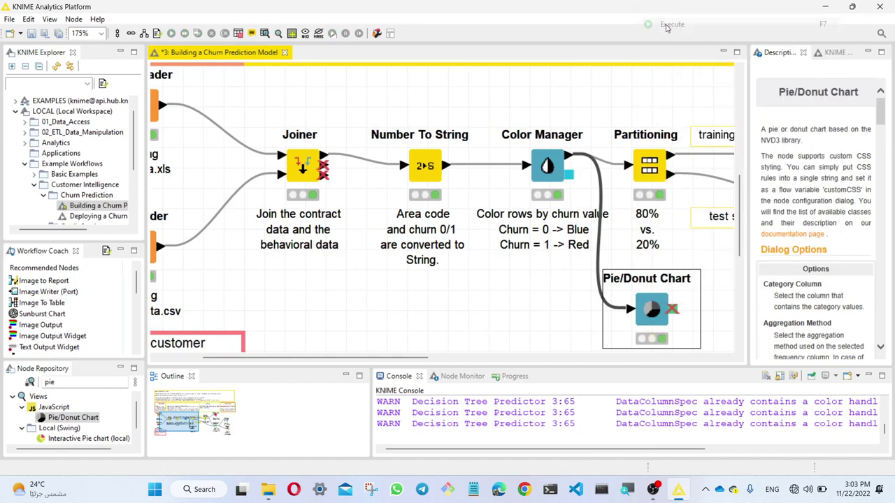
right_click(656, 305)
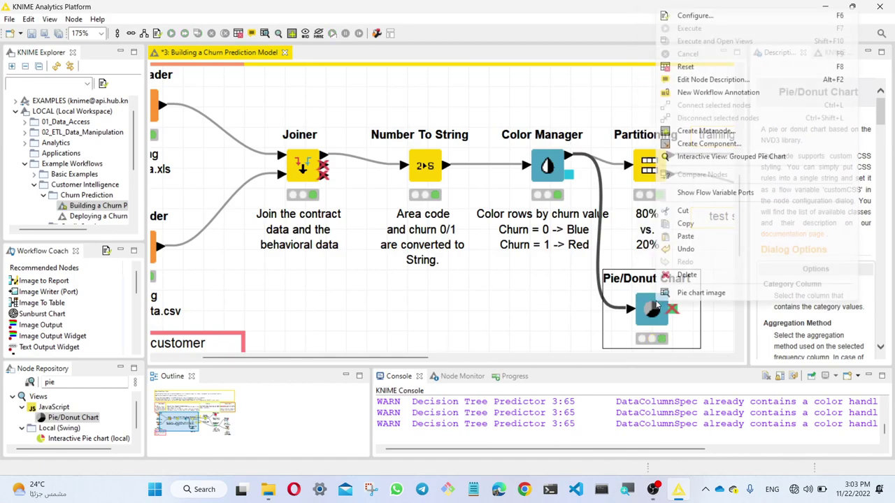
left_click(720, 156)
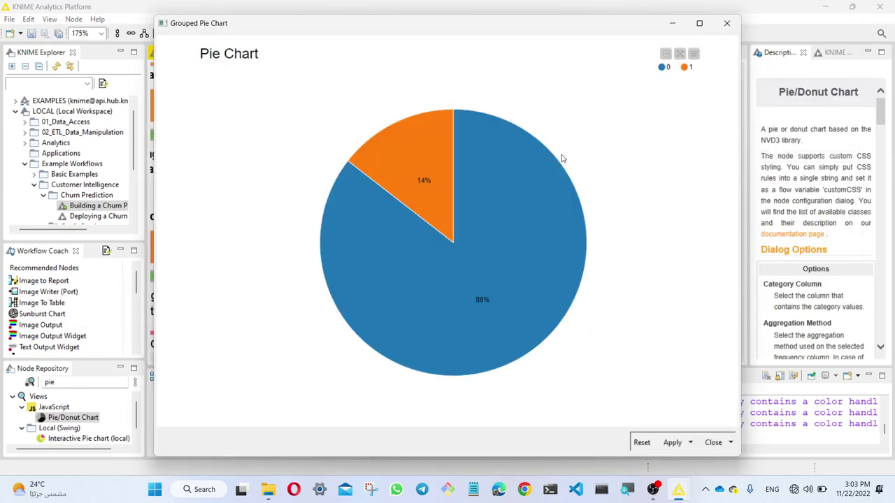
mouse_move(418, 187)
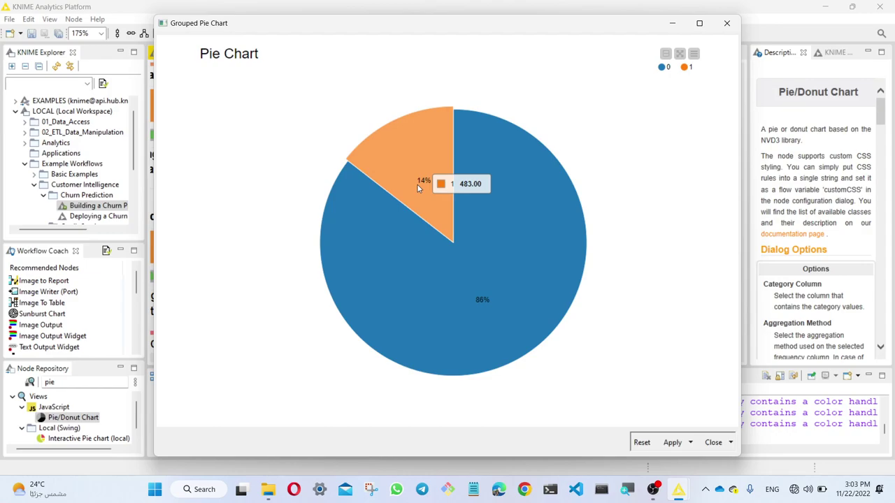
mouse_move(473, 283)
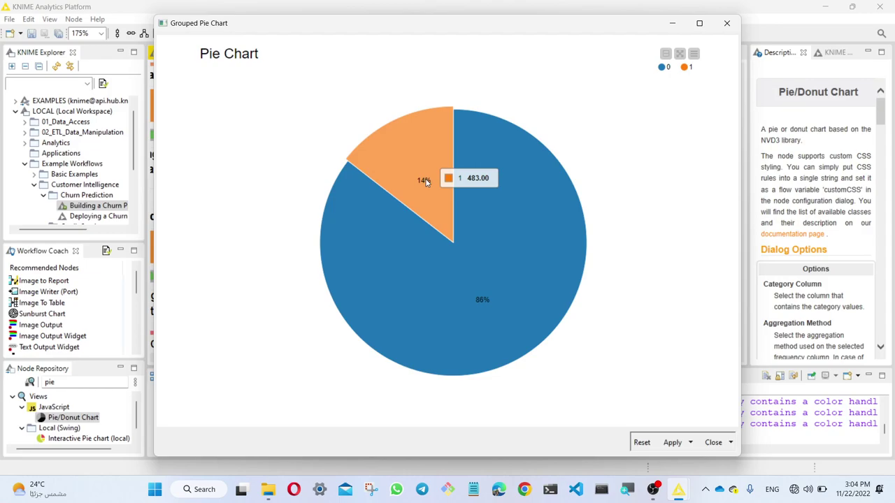
left_click(726, 23)
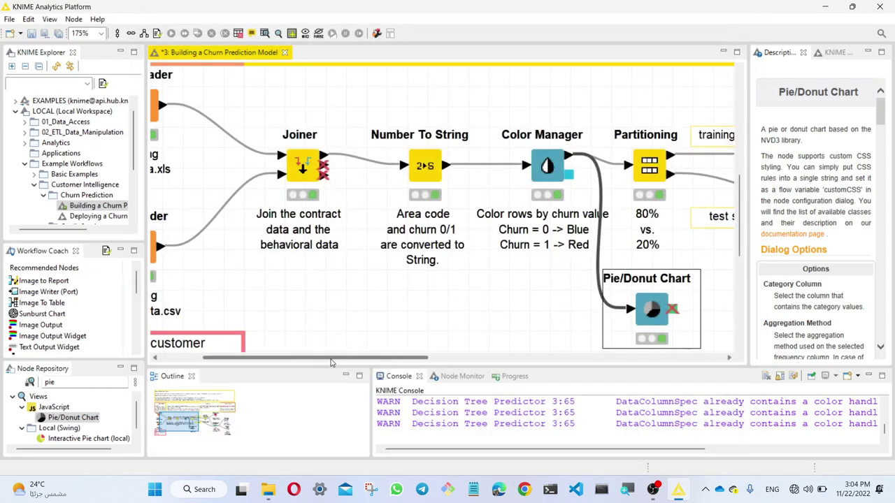
Examine the Color Manager's Table with Colors output across all columns, widening the VMail Message column, and close it
left_click_drag(336, 359, 393, 359)
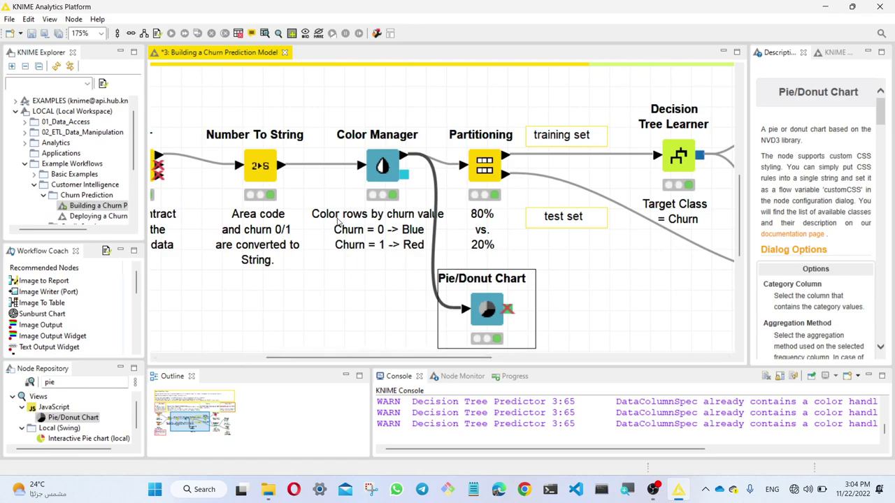
right_click(394, 178)
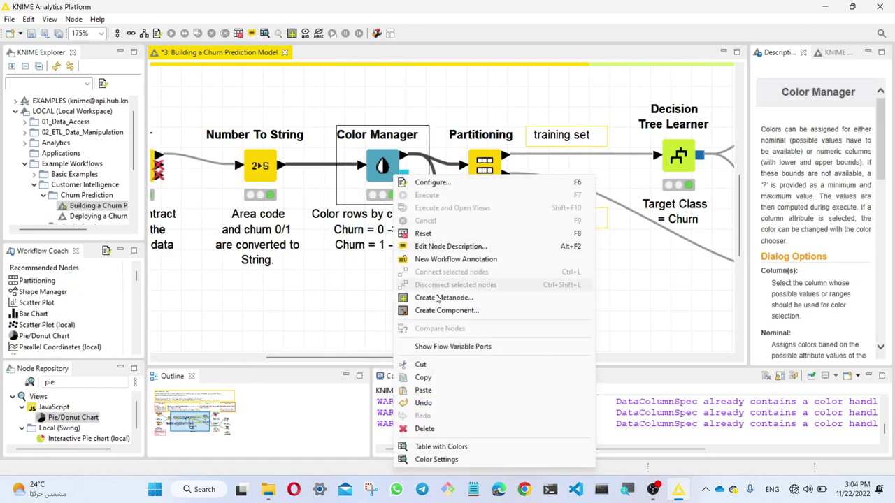
left_click(441, 447)
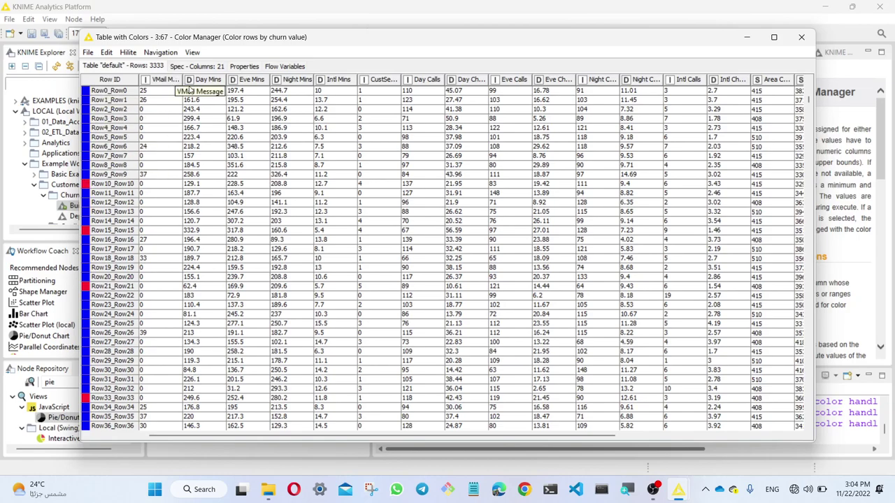
left_click_drag(184, 79, 206, 79)
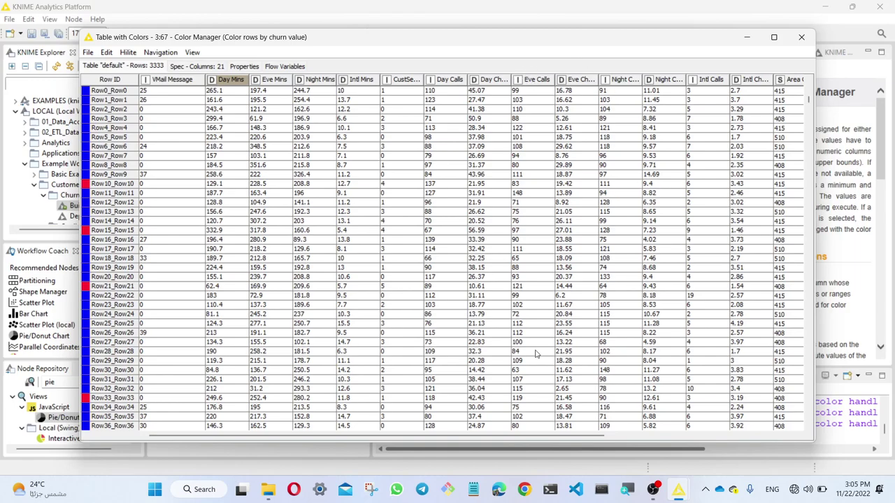
left_click_drag(584, 437, 825, 448)
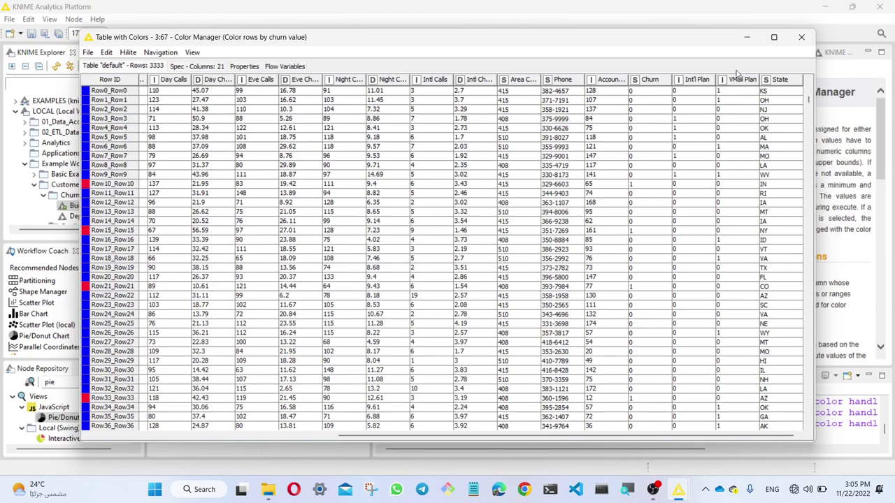
left_click(801, 38)
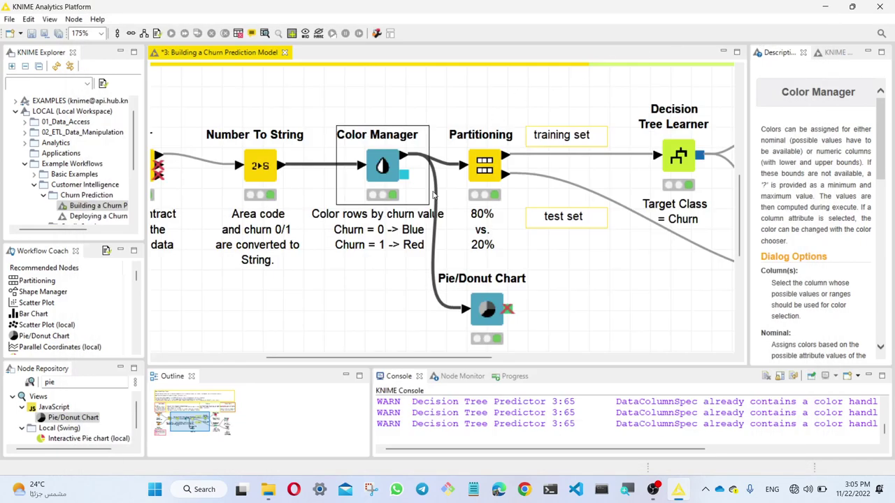
Examine the Decision Tree Learner's maximized tree view, expand the branch for Day Charge above 44.96, and close the view
left_click_drag(368, 359, 412, 362)
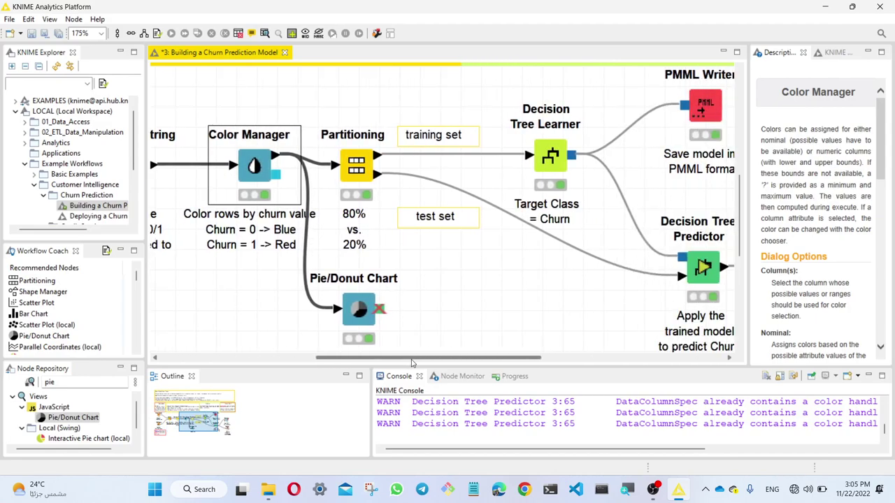
left_click_drag(413, 362, 445, 362)
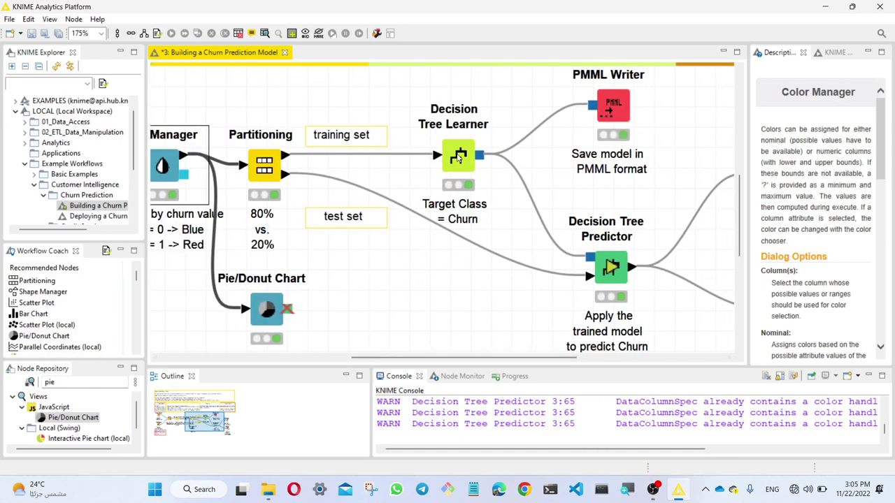
right_click(459, 159)
left_click(552, 304)
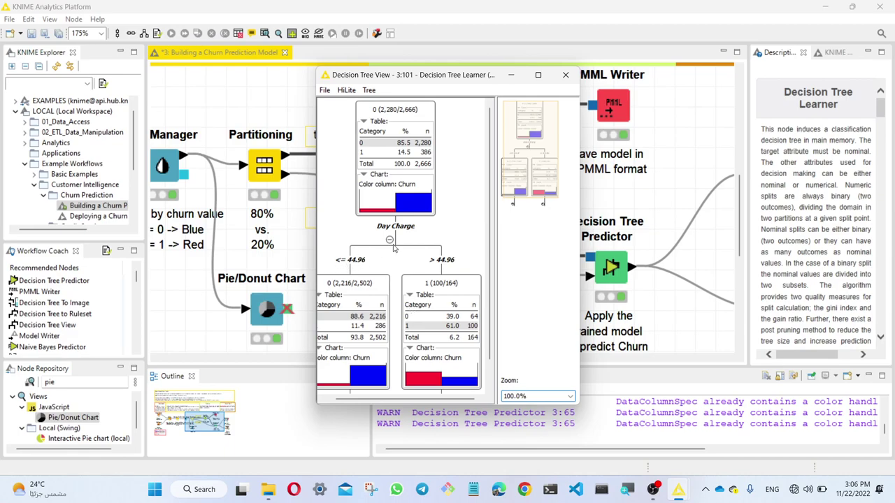
scroll(458, 311, "down", 2)
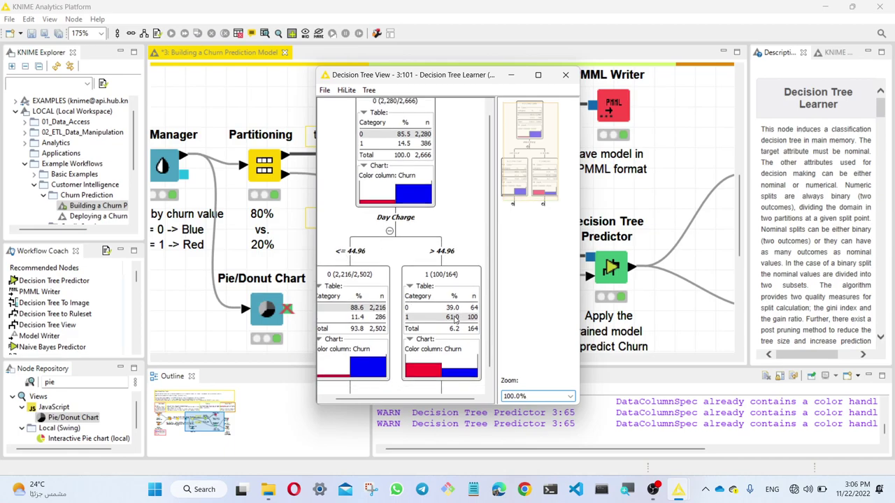
left_click(537, 74)
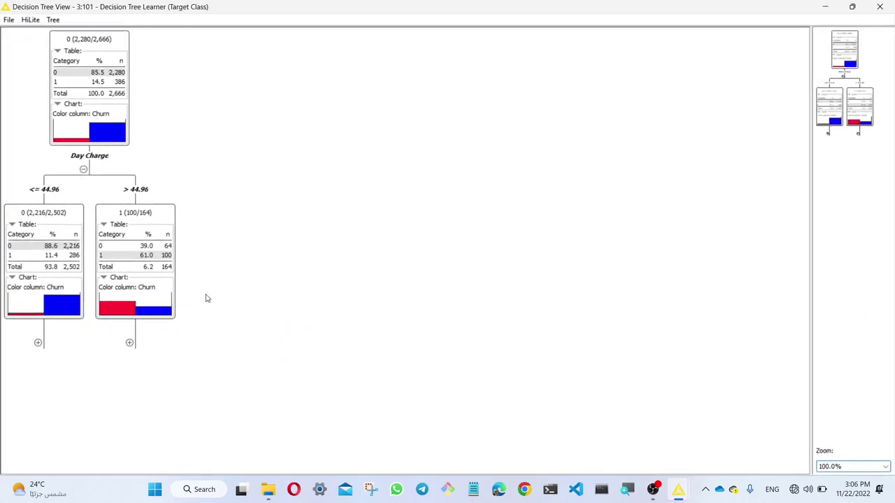
left_click(129, 343)
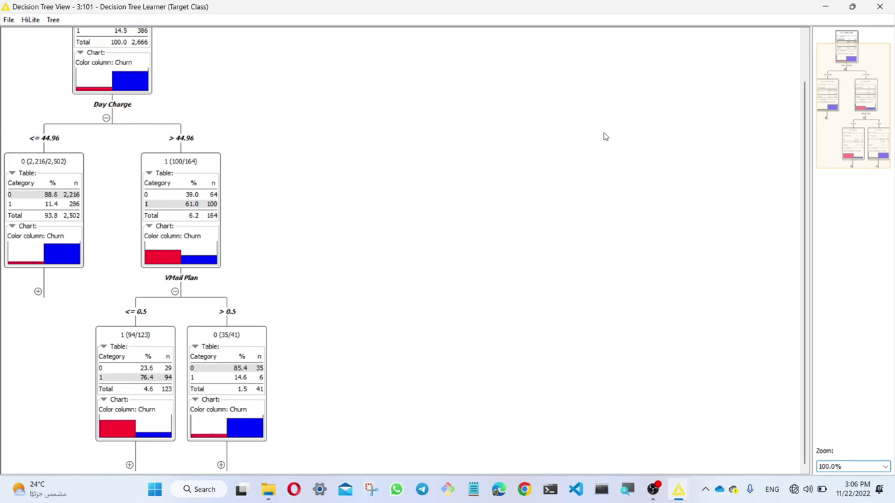
left_click(880, 6)
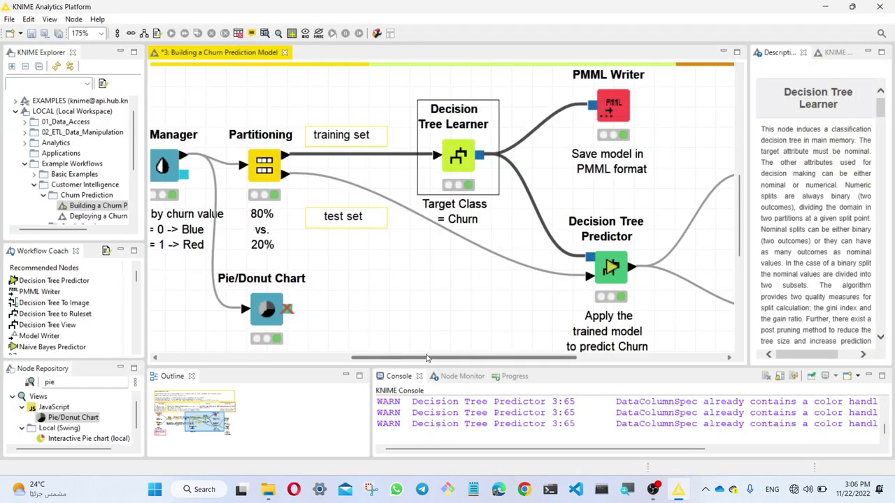
Open the accuracy statistics table of the Scorer node
left_click_drag(425, 359, 572, 359)
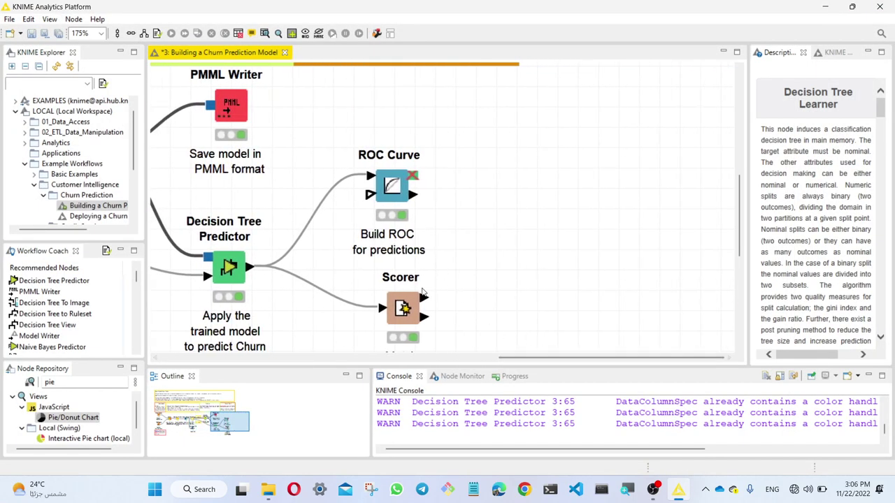
scroll(425, 300, "down", 5)
right_click(414, 152)
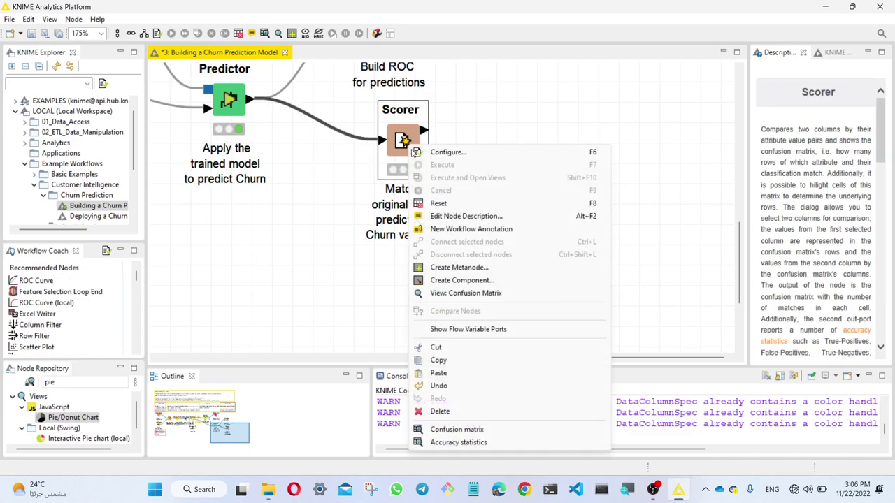
left_click(495, 443)
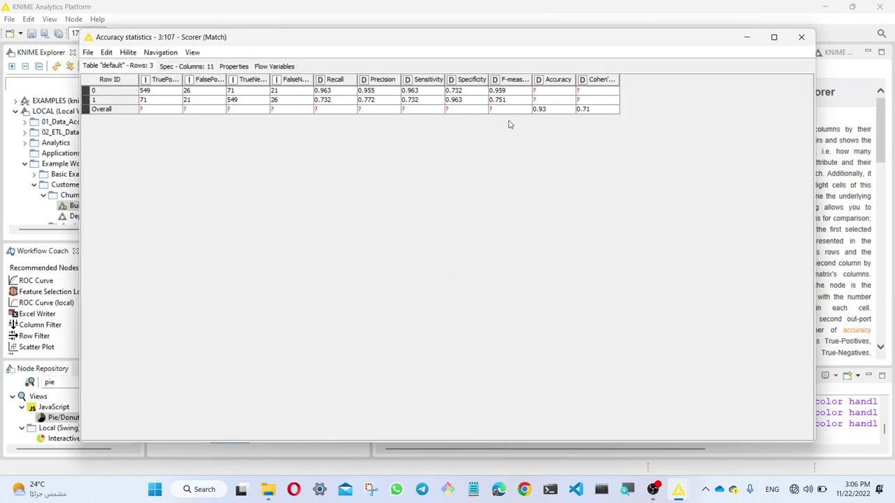
Launch Magnifier and check the overall Accuracy and the F-measure of classes 0 and 1 in the accuracy statistics
left_click(631, 497)
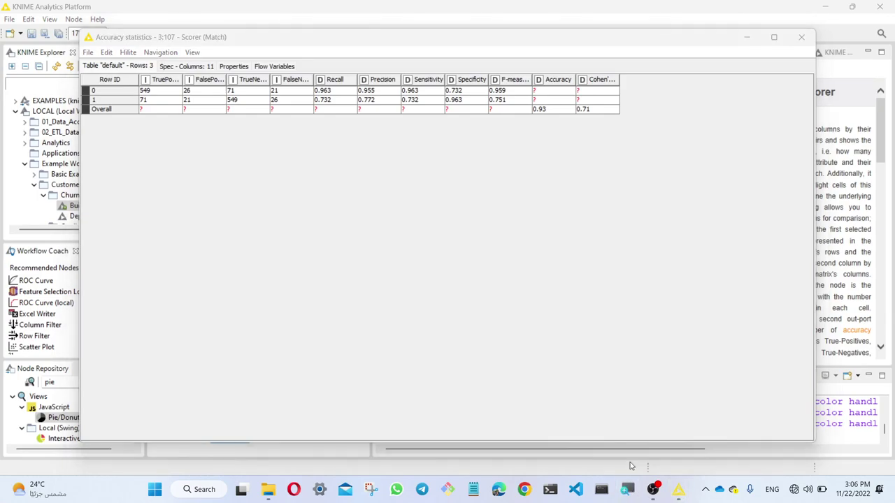
left_click(553, 110)
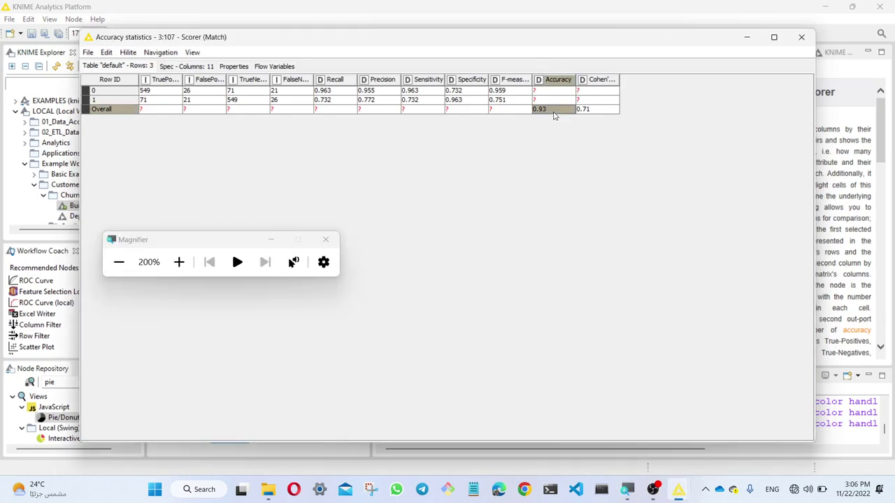
left_click(501, 92)
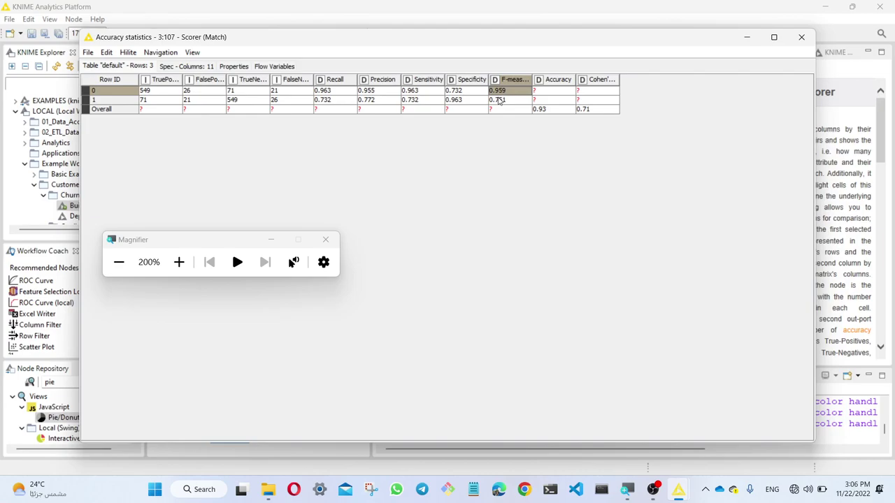
left_click(498, 100)
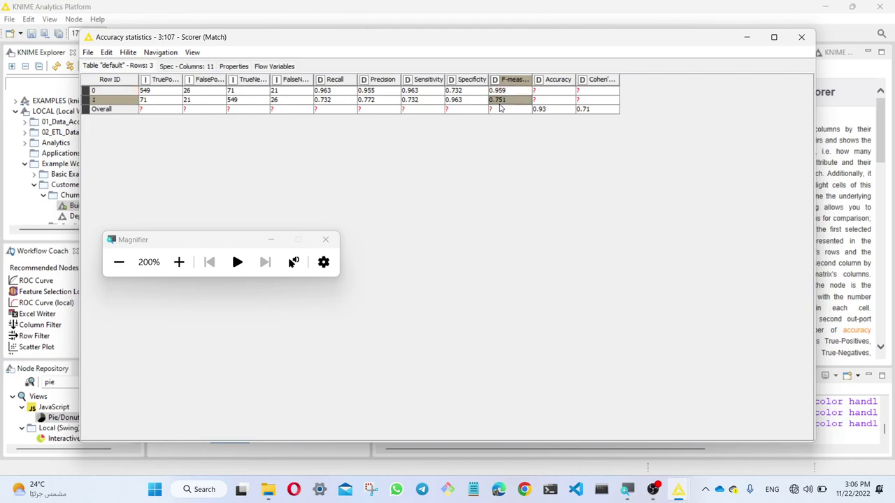
left_click(504, 90)
left_click(505, 100)
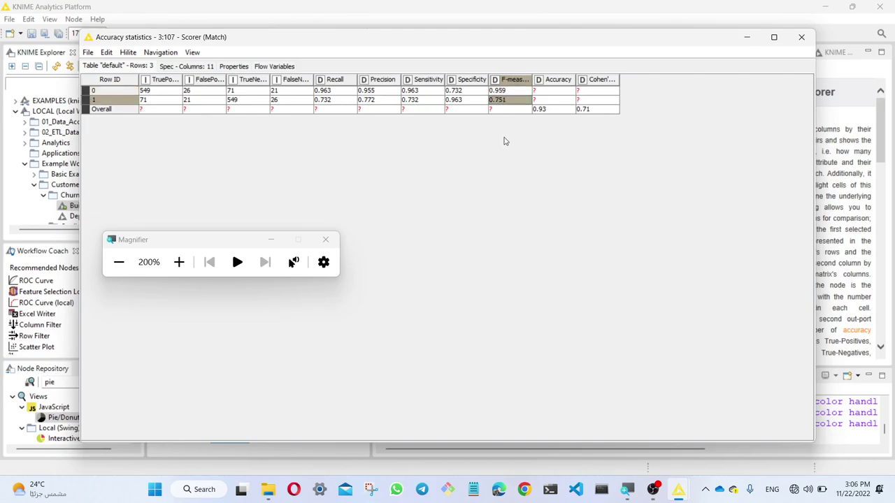